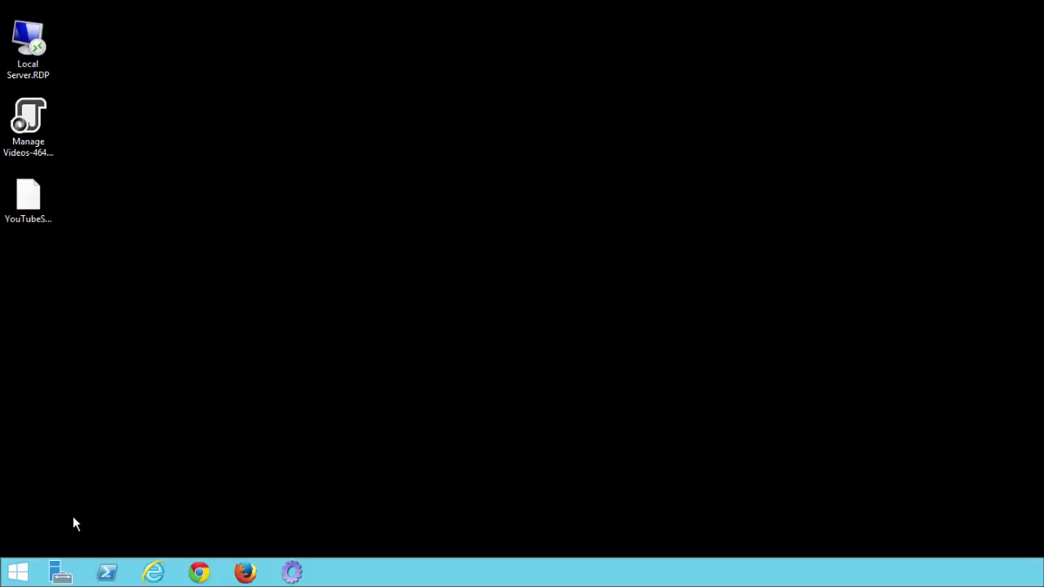
Launch K2 Studio and open the recent project K2 Learning.k2proj.
left_click(19, 573)
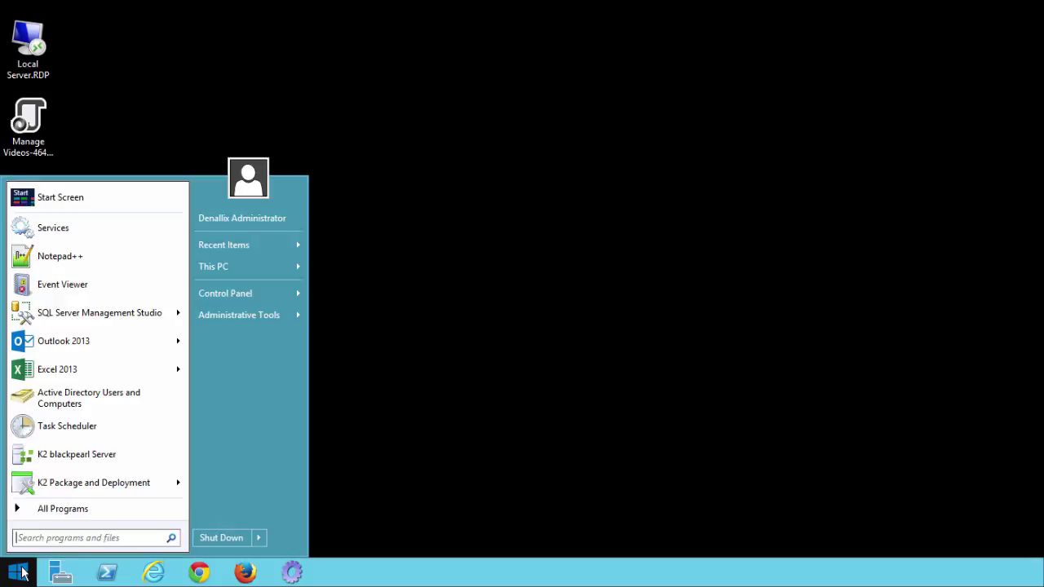
left_click(78, 516)
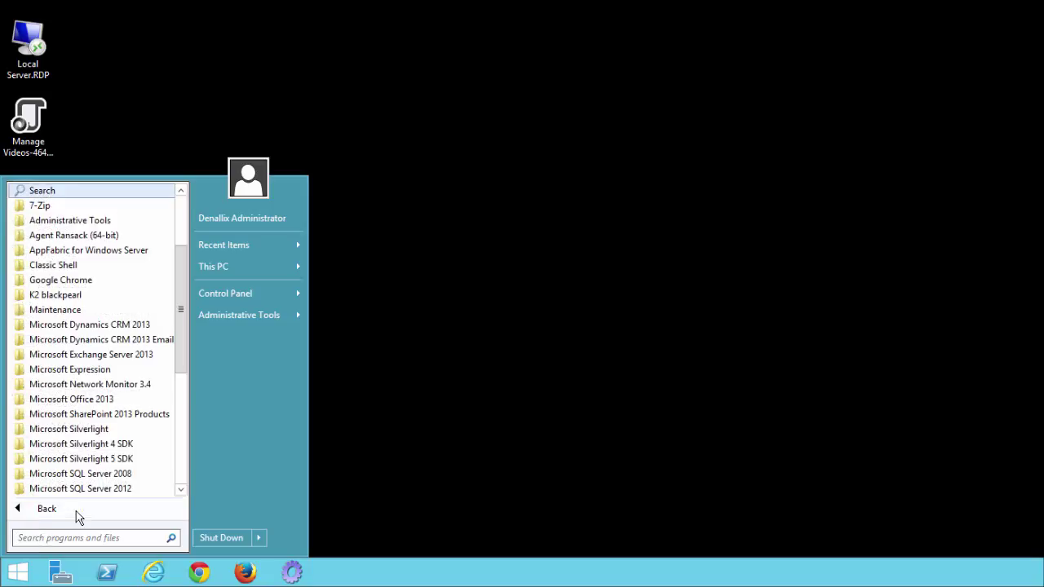
left_click(63, 297)
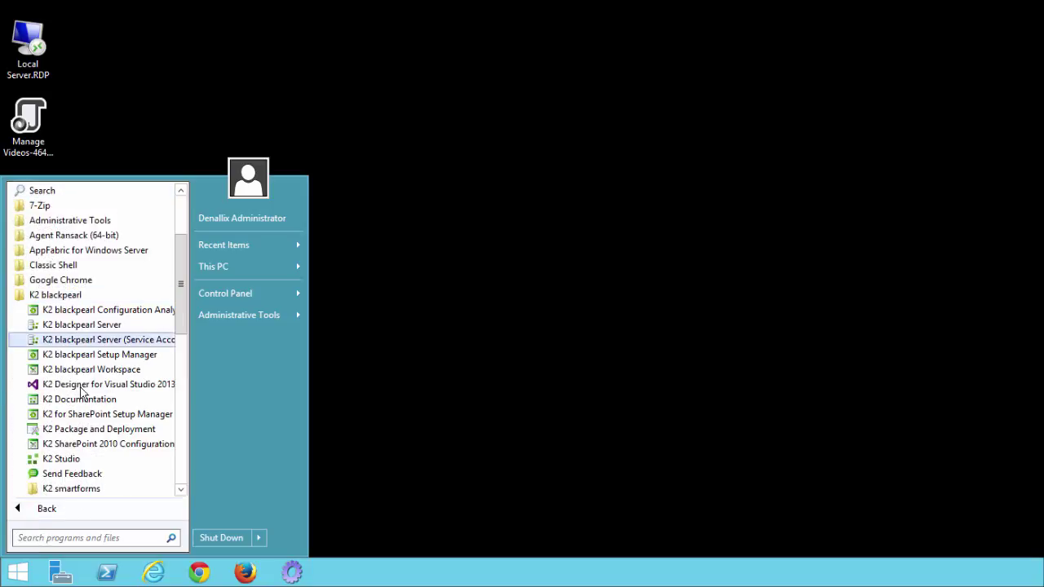
left_click(100, 461)
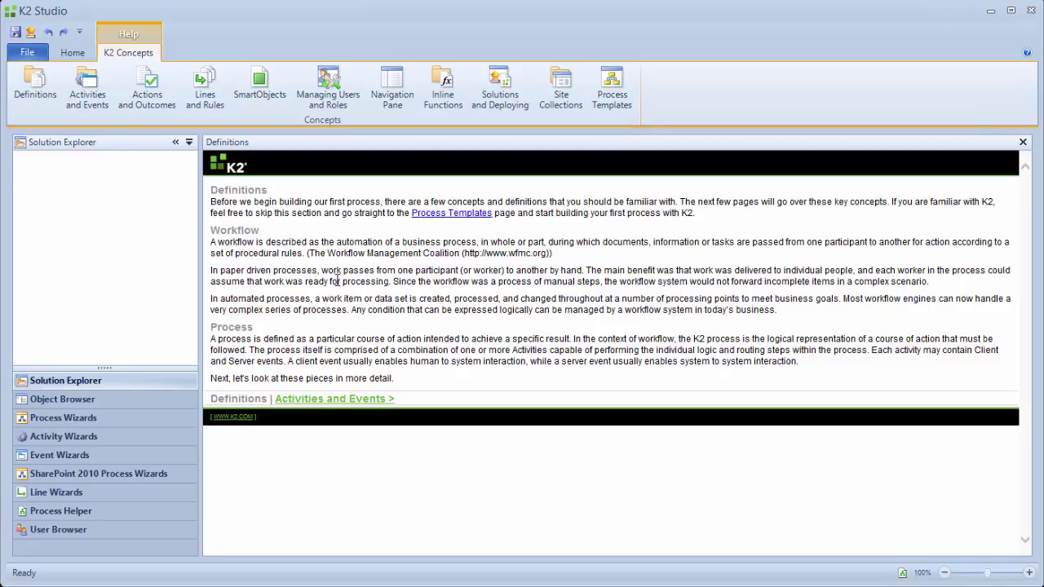
left_click(24, 54)
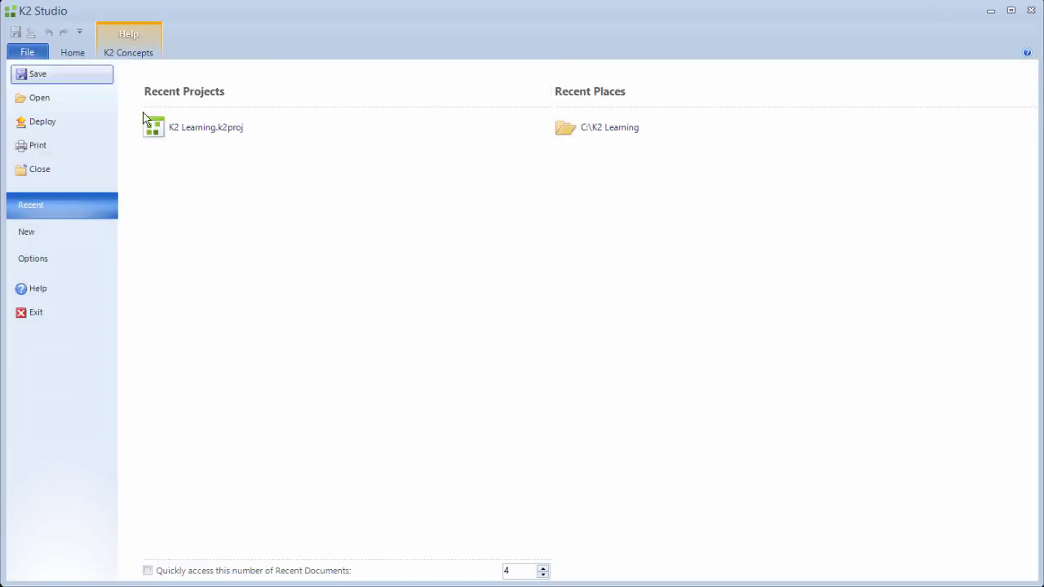
left_click(193, 130)
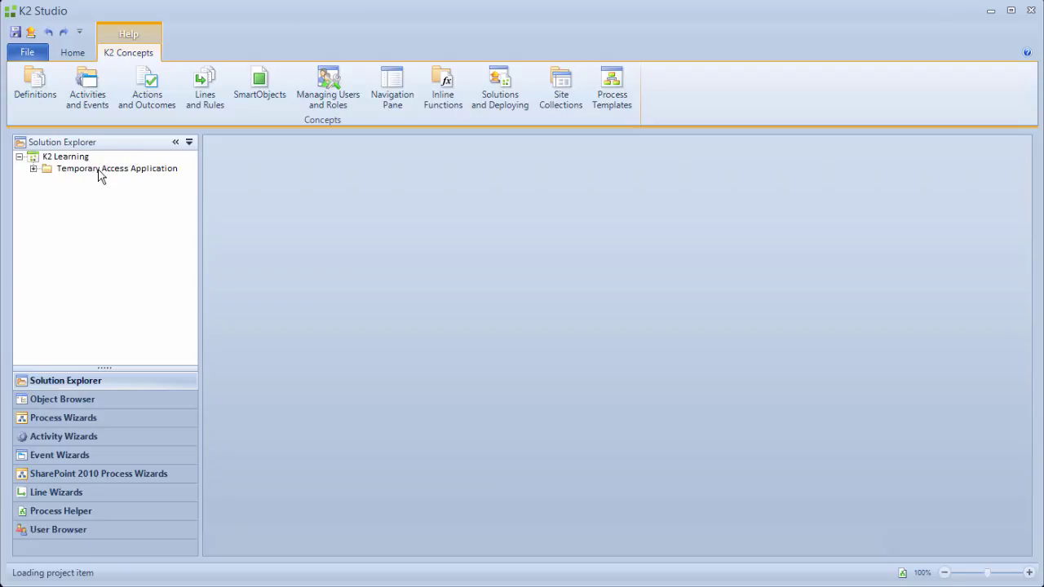
Create a new K2 SmartObject named "Temporary Access Request Composite SmartObject" in the Temporary Access Application folder.
left_click(34, 170)
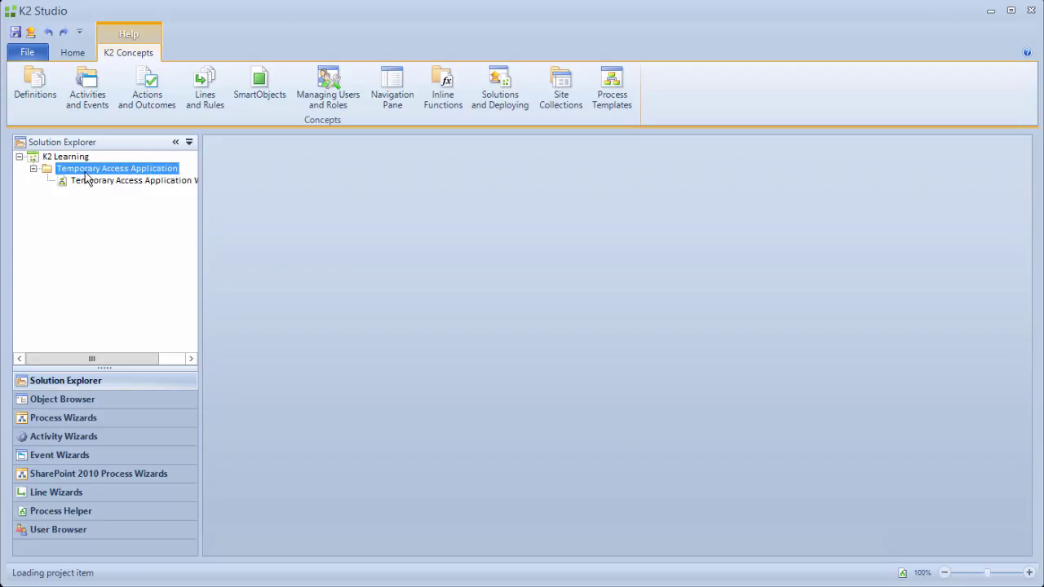
right_click(86, 173)
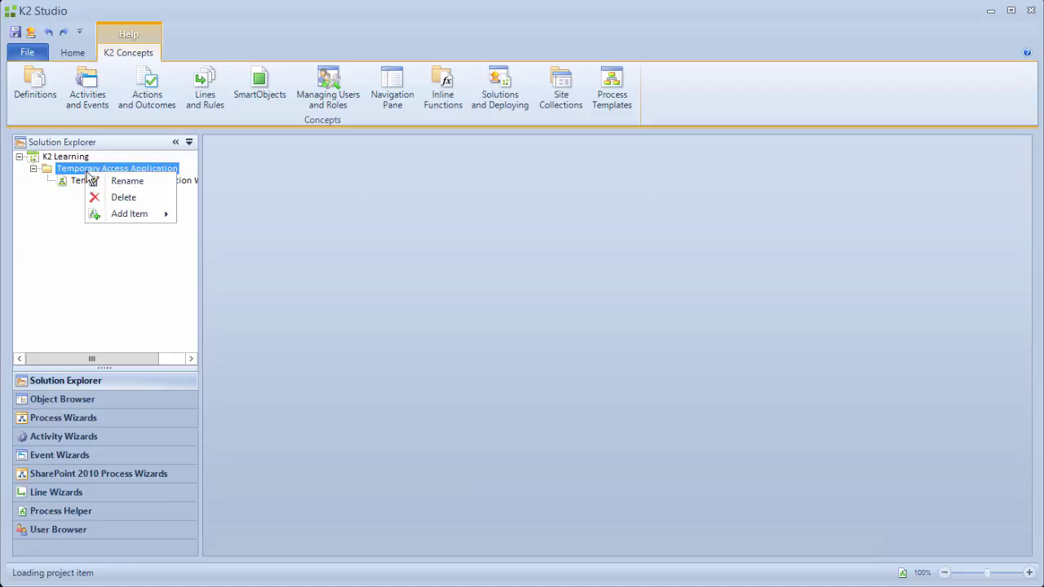
mouse_move(132, 219)
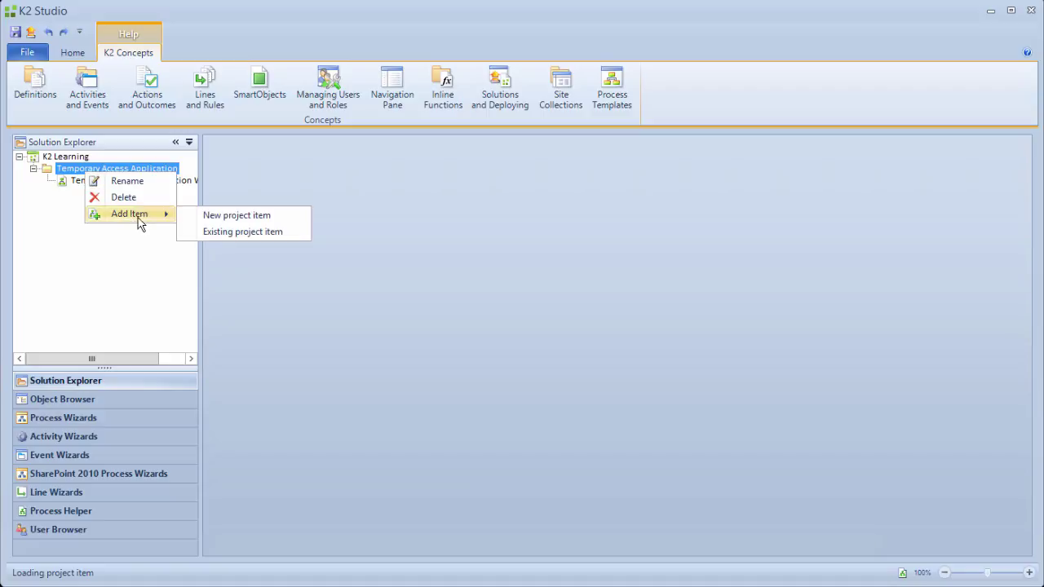
left_click(277, 217)
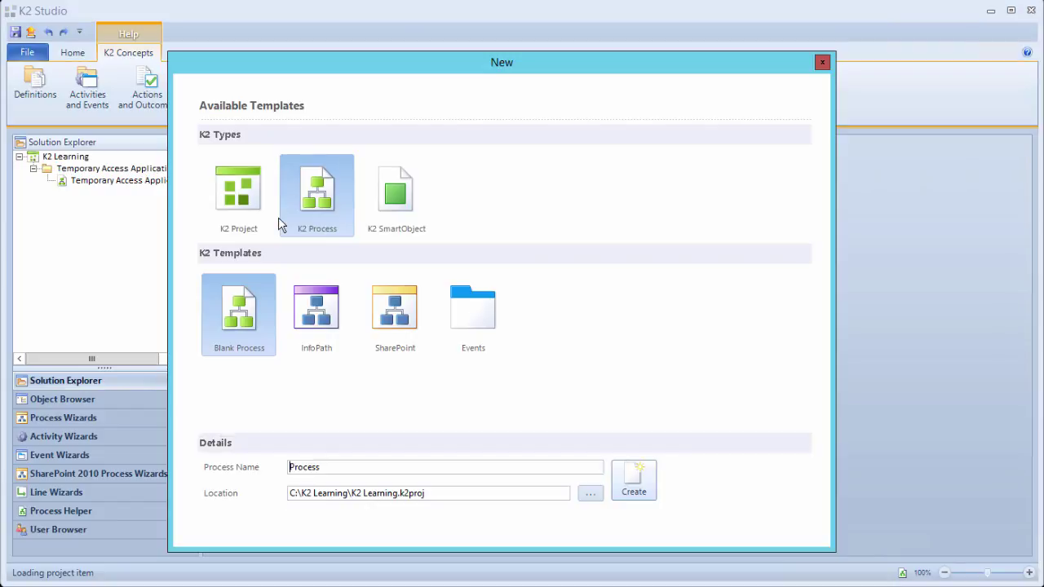
left_click(397, 206)
double_click(346, 469)
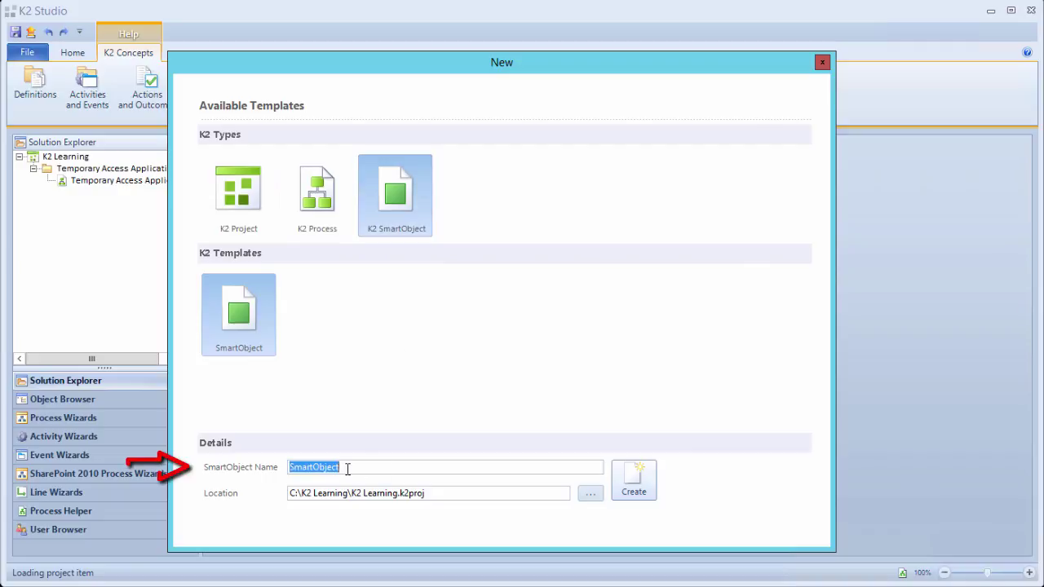
type("Temporary Access Request Composite SmartObject")
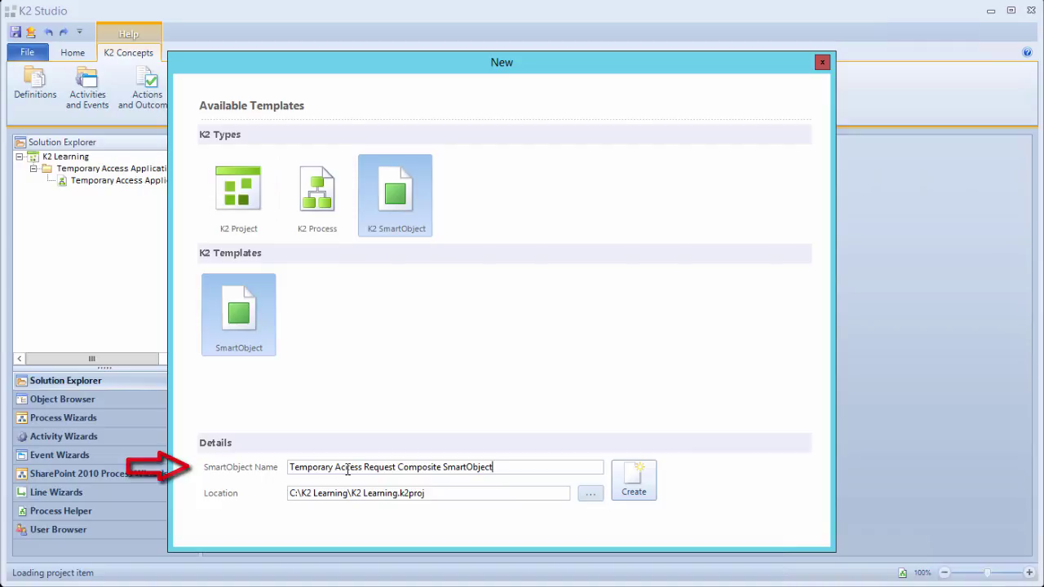
left_click(642, 483)
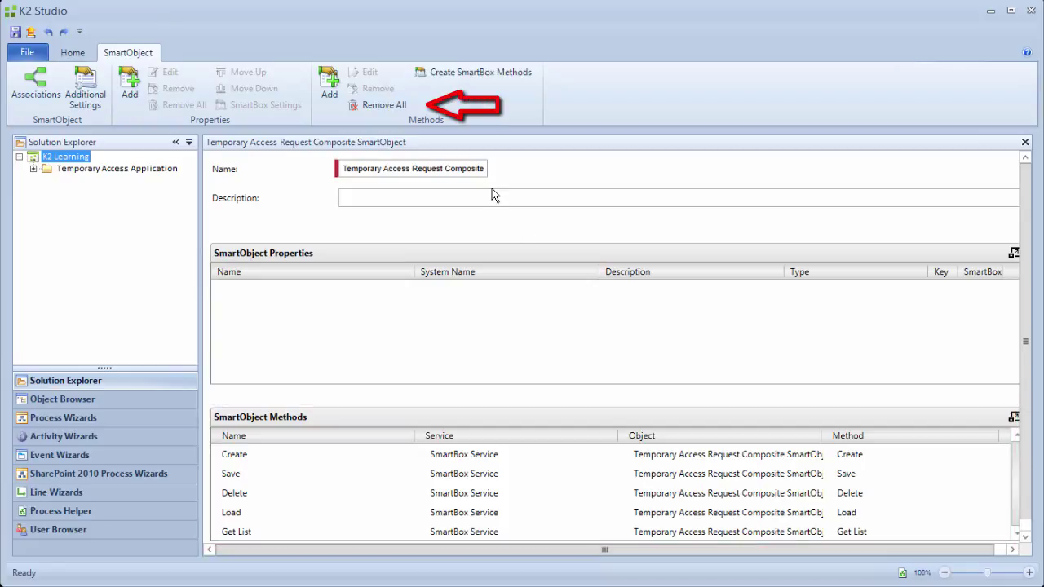
Delete all default methods from the composite SmartObject and start adding a new method with the wizard in Advanced Mode.
left_click(384, 106)
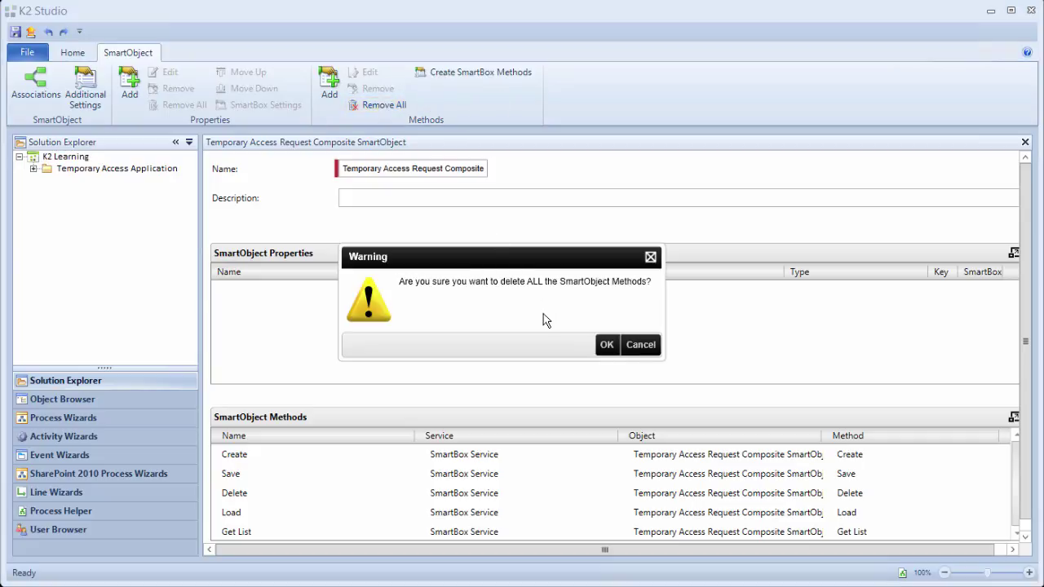
left_click(605, 346)
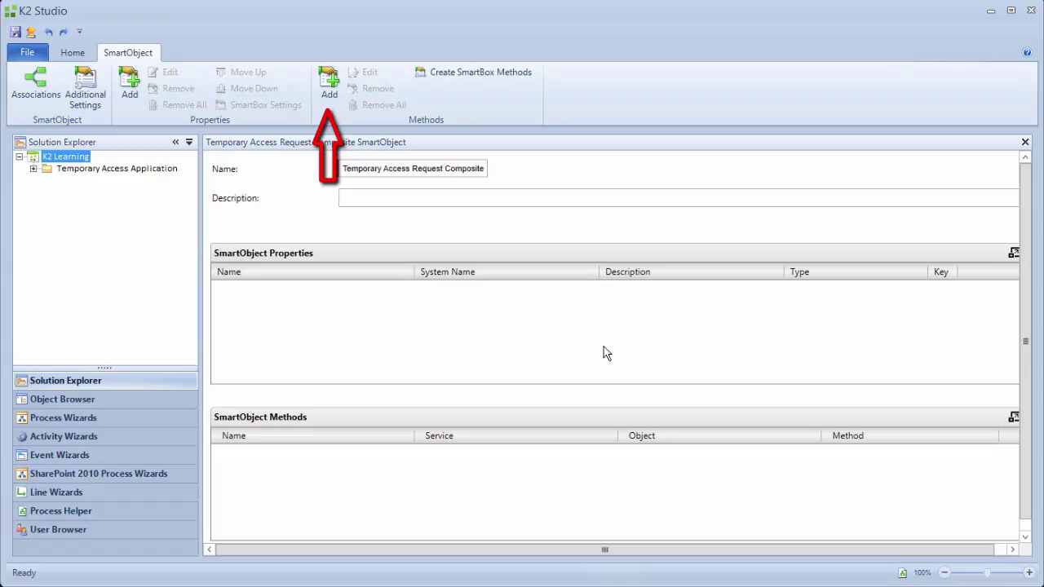
left_click(328, 90)
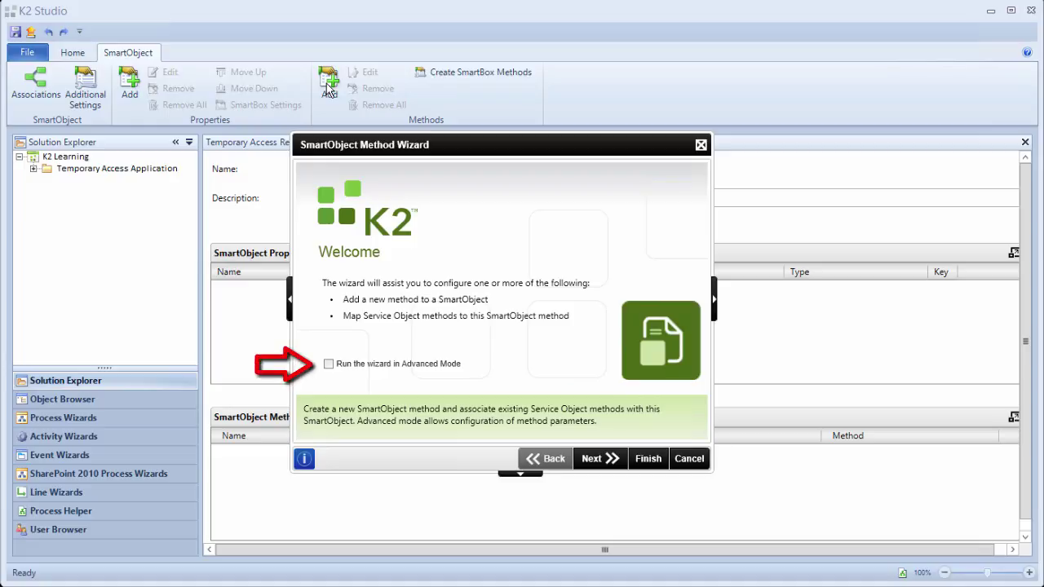
left_click(329, 364)
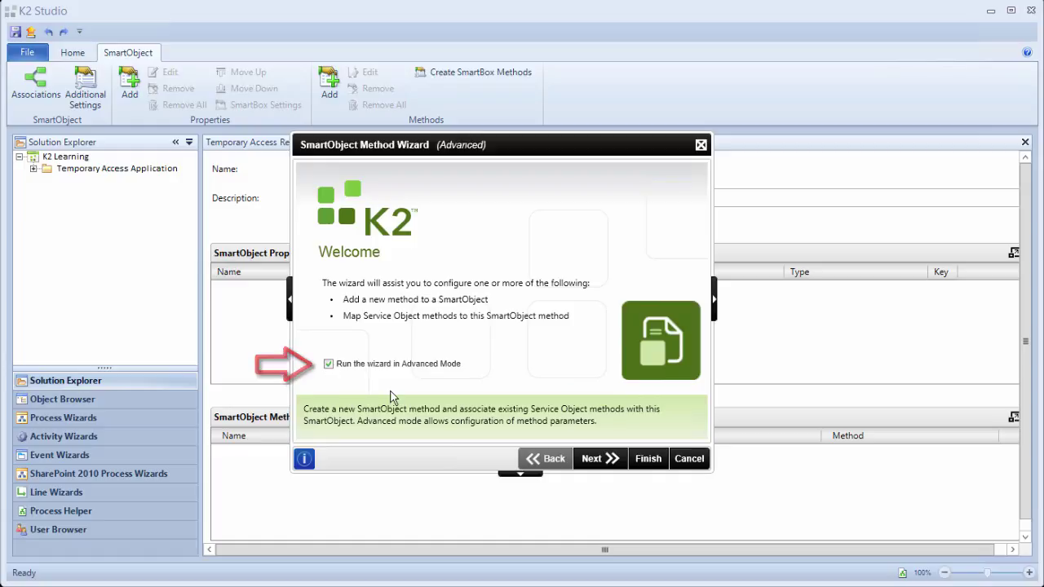
left_click(590, 460)
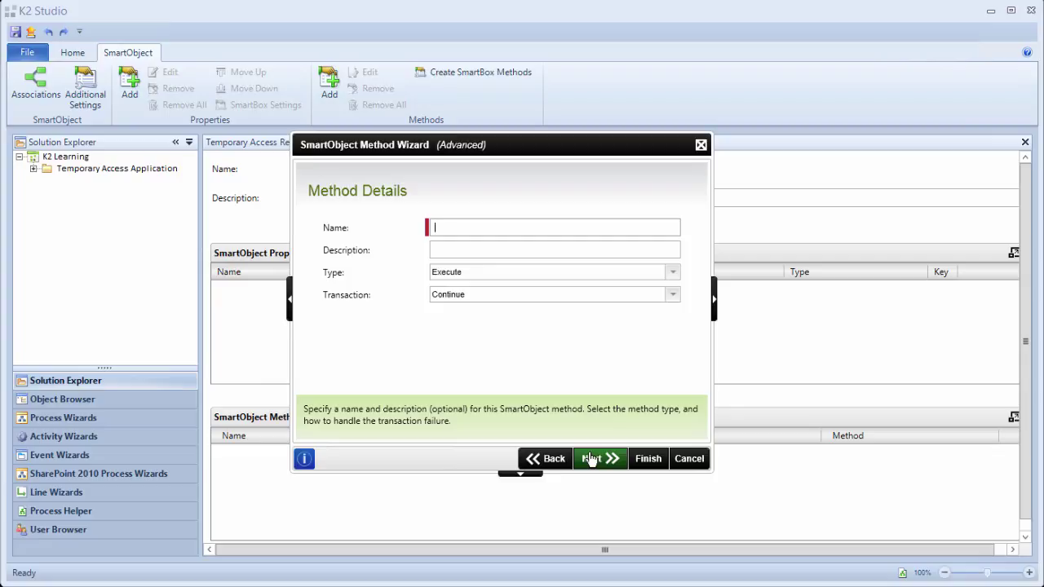
Define the method as "Get List" with description "Get list of workflows and requests" and type List, adding no method parameters.
left_click(481, 233)
type("Get List")
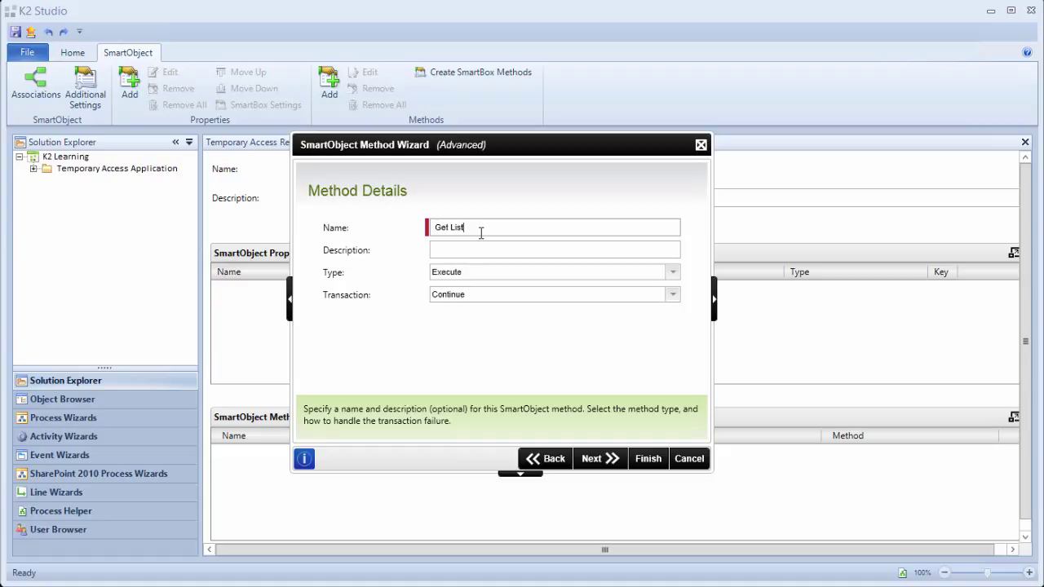
left_click(473, 251)
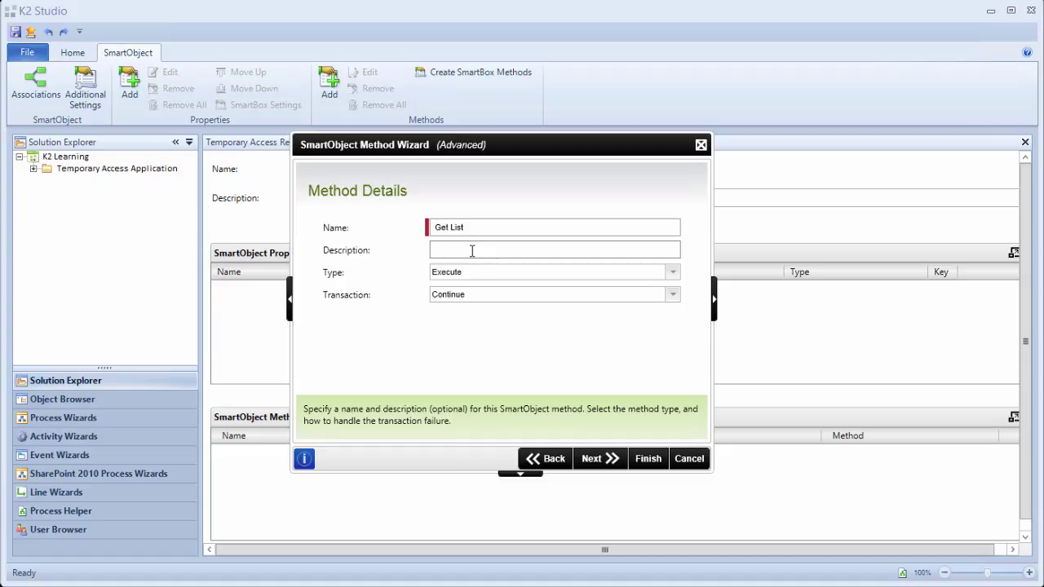
type("Get list of workflows and requests")
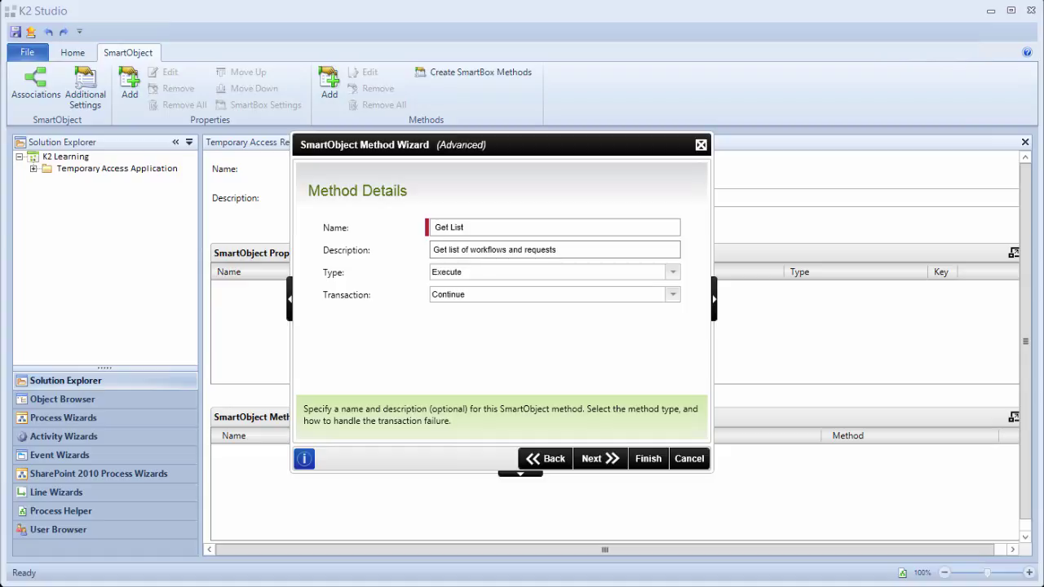
left_click(478, 272)
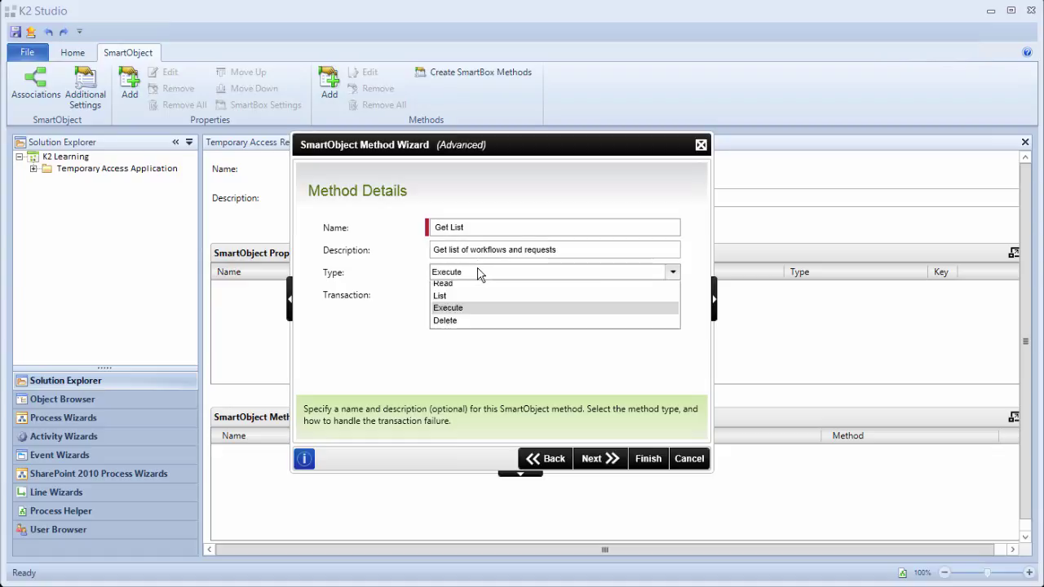
left_click(446, 327)
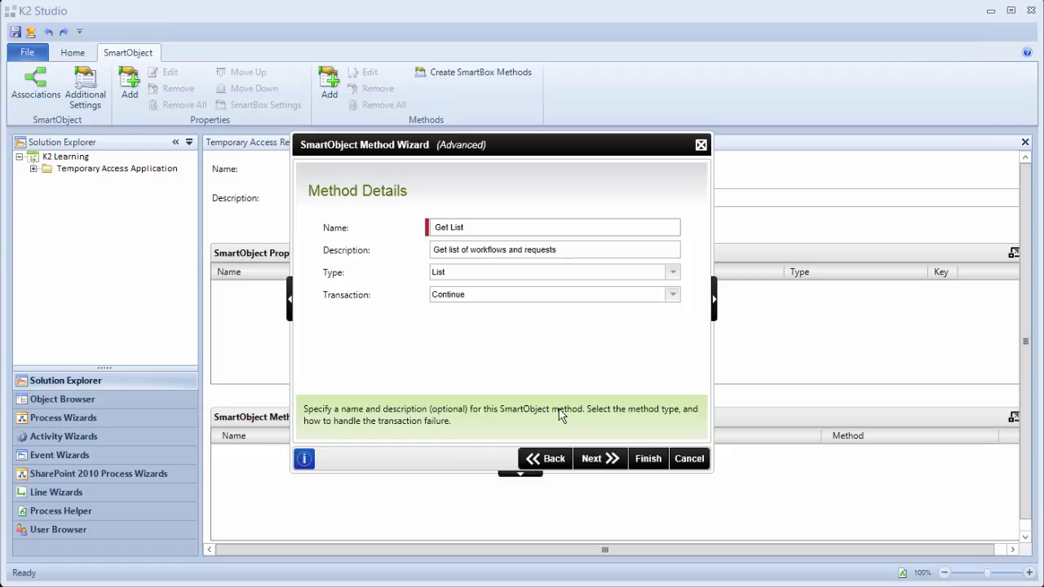
left_click(592, 460)
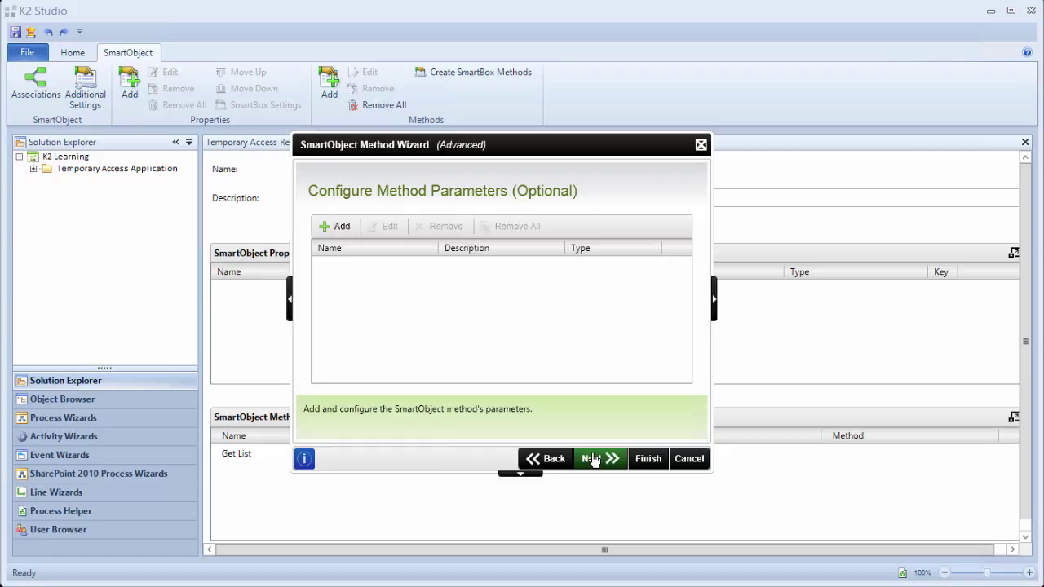
left_click(593, 460)
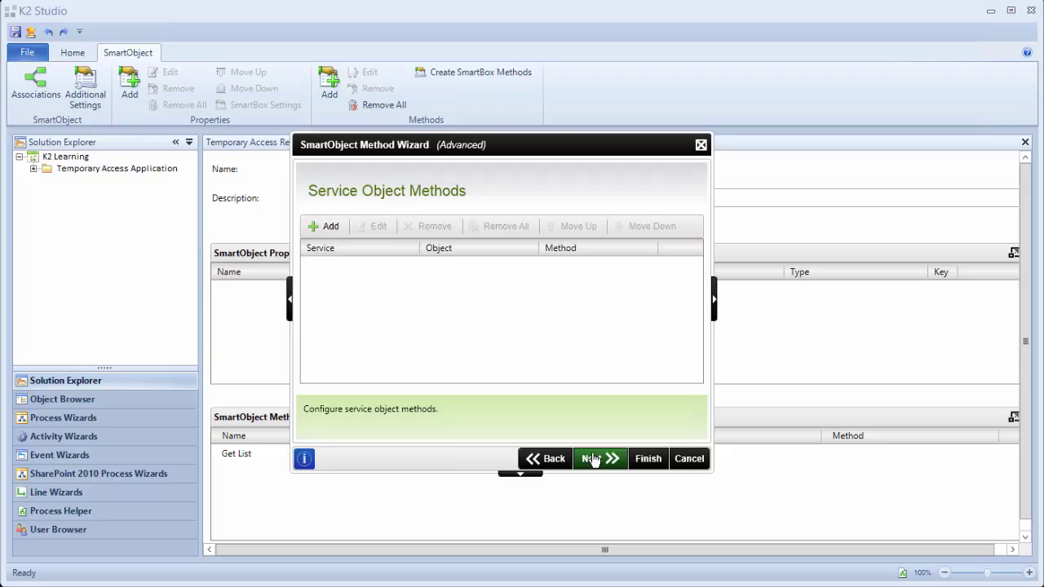
Add the SmartBox Service's Get List method of Temporary Access Request SmartObject as a service object method, creating SmartObject properties for all its fields.
left_click(319, 229)
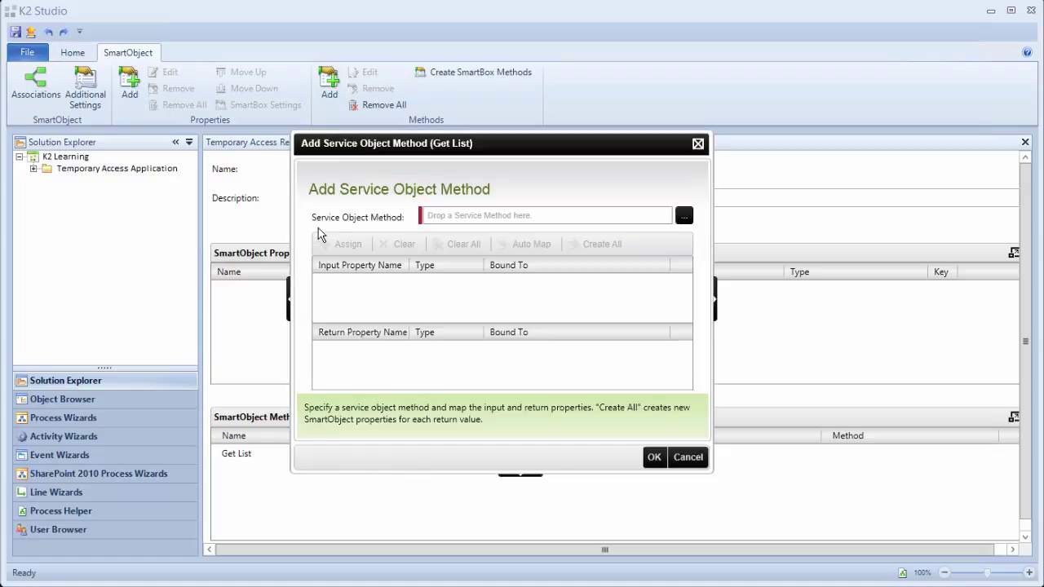
left_click(684, 216)
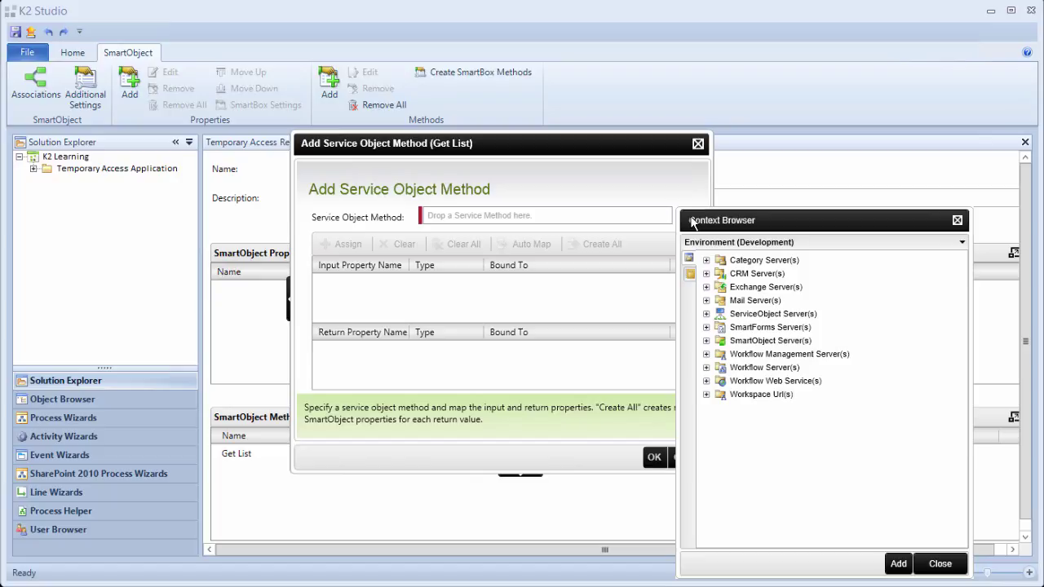
left_click(706, 314)
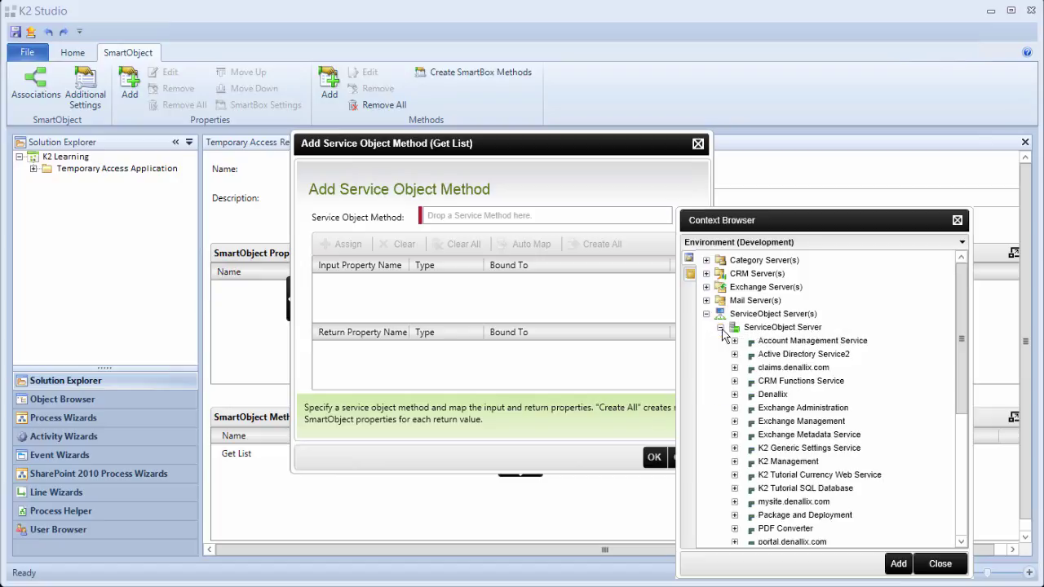
left_click_drag(961, 339, 962, 430)
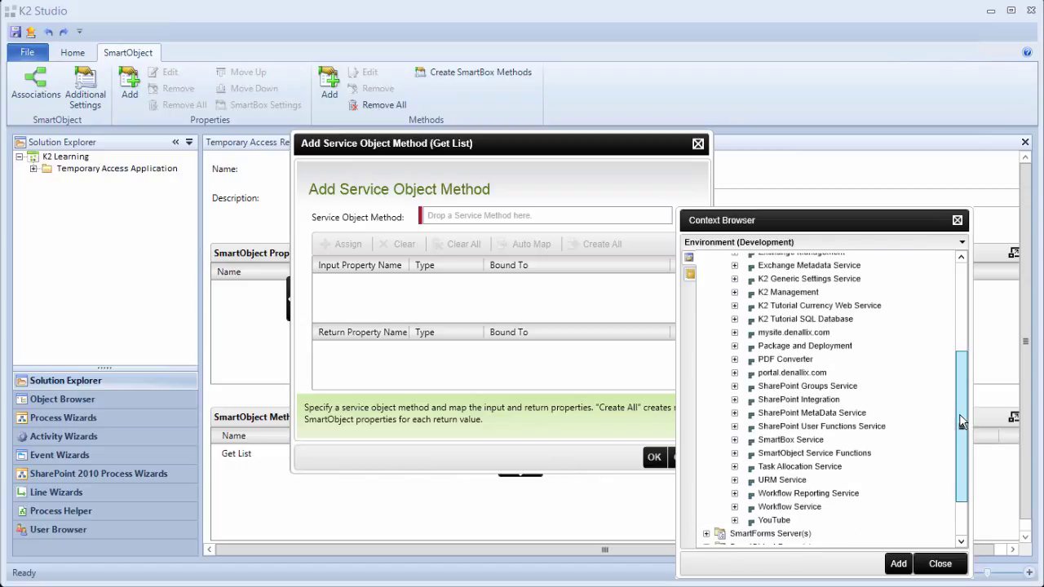
left_click(735, 440)
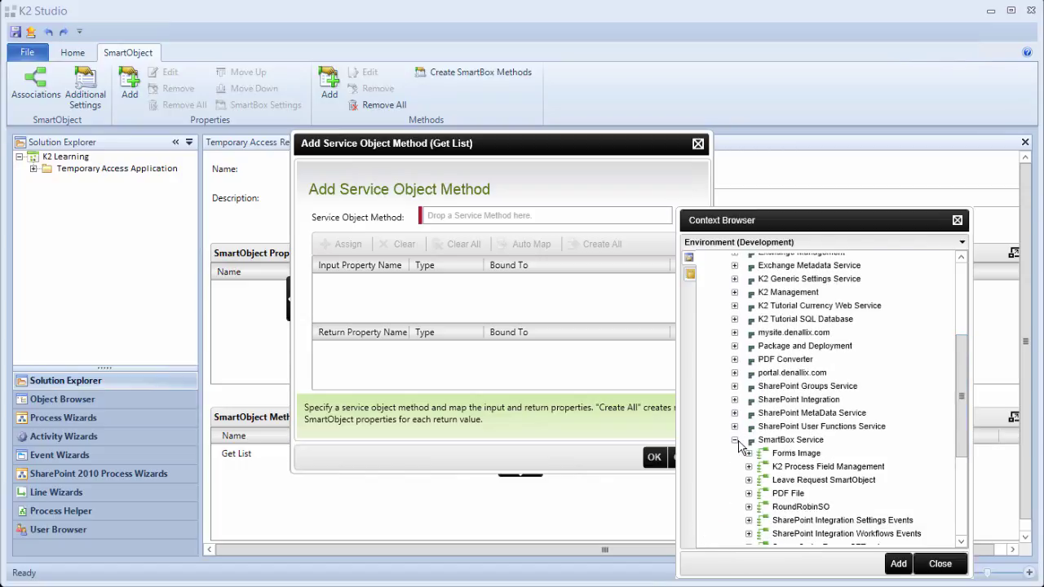
left_click_drag(960, 450, 960, 512)
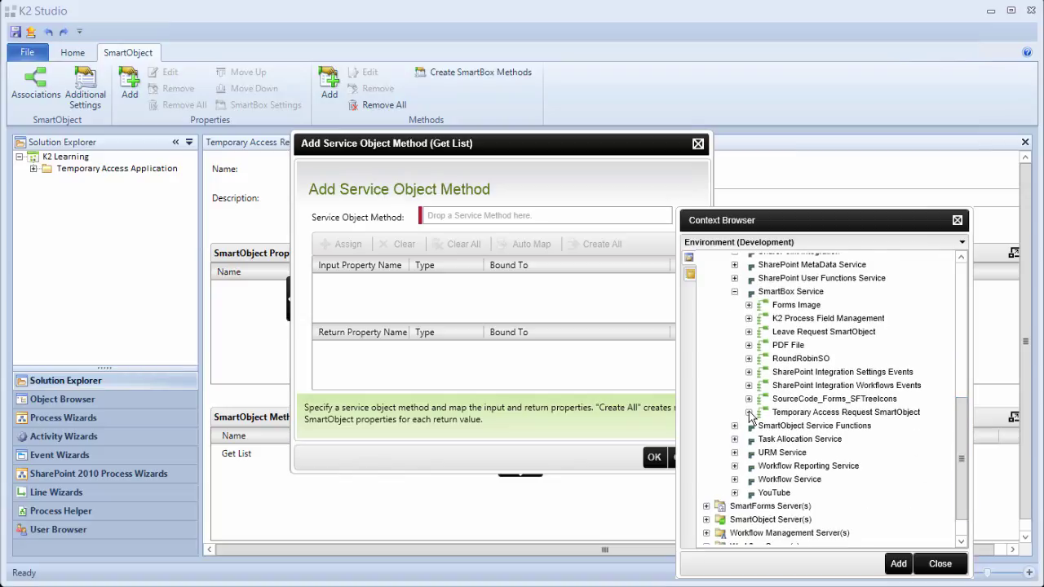
left_click(748, 412)
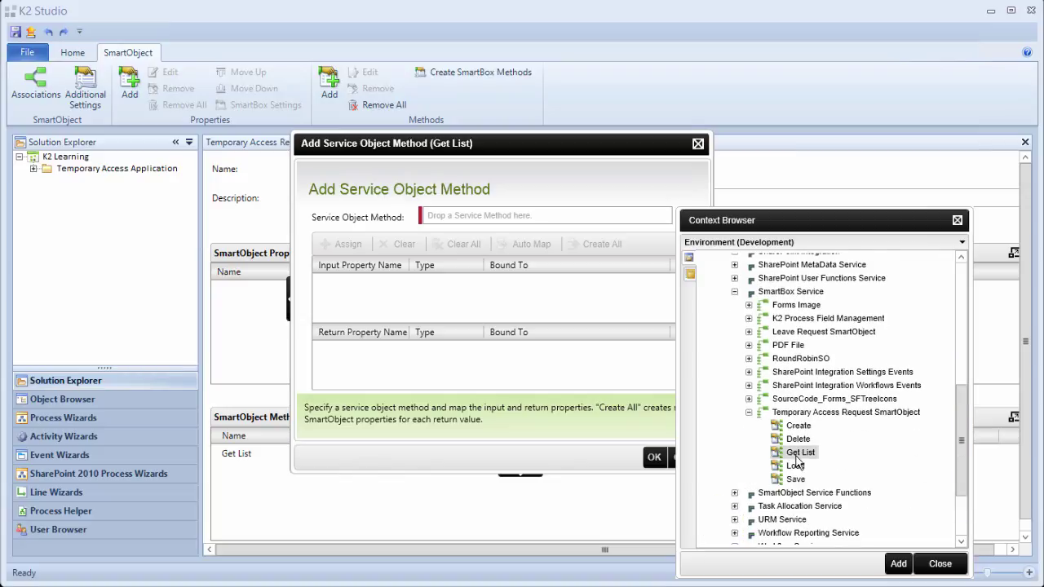
left_click(899, 564)
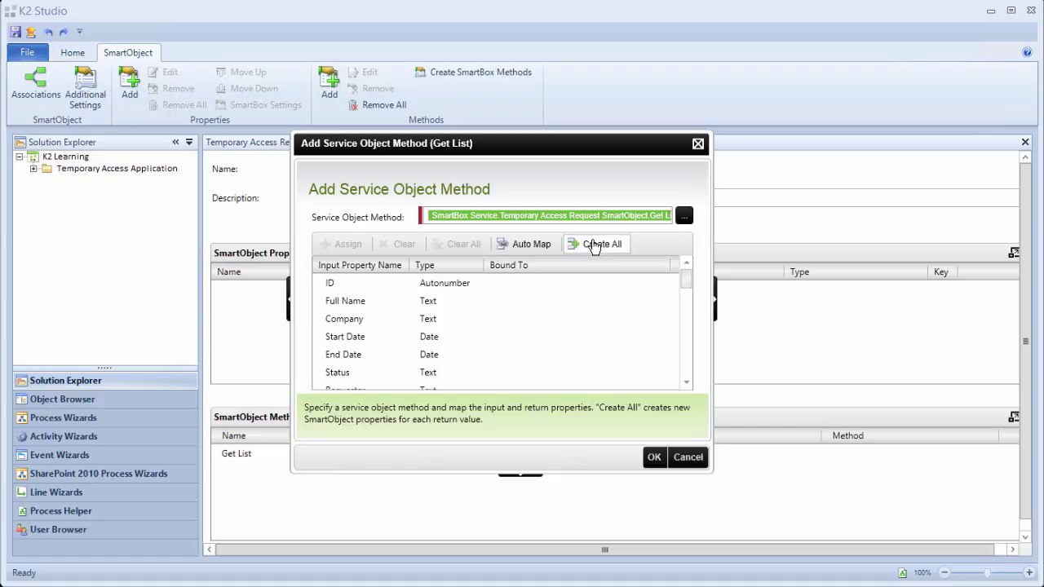
left_click(594, 247)
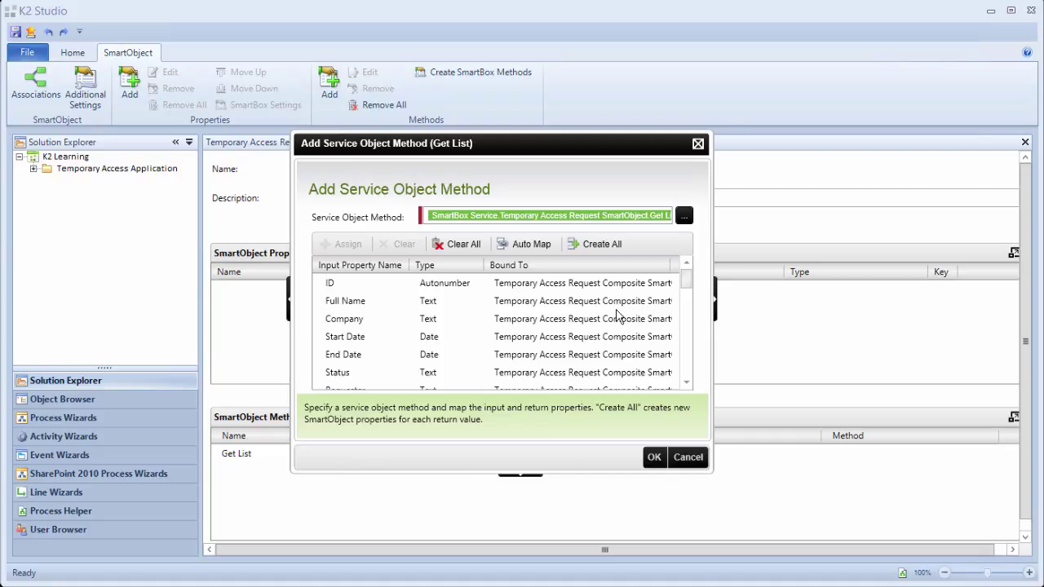
left_click(654, 457)
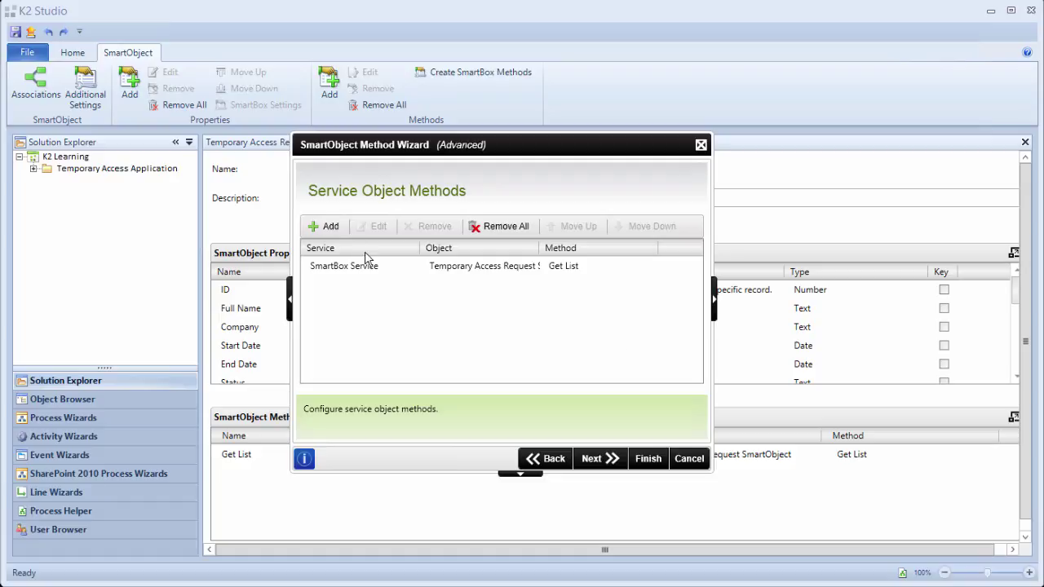
Add a second service object method using List Process Instances of the Temporary Access Application Workflow from the Workflow Reporting Service.
left_click(324, 226)
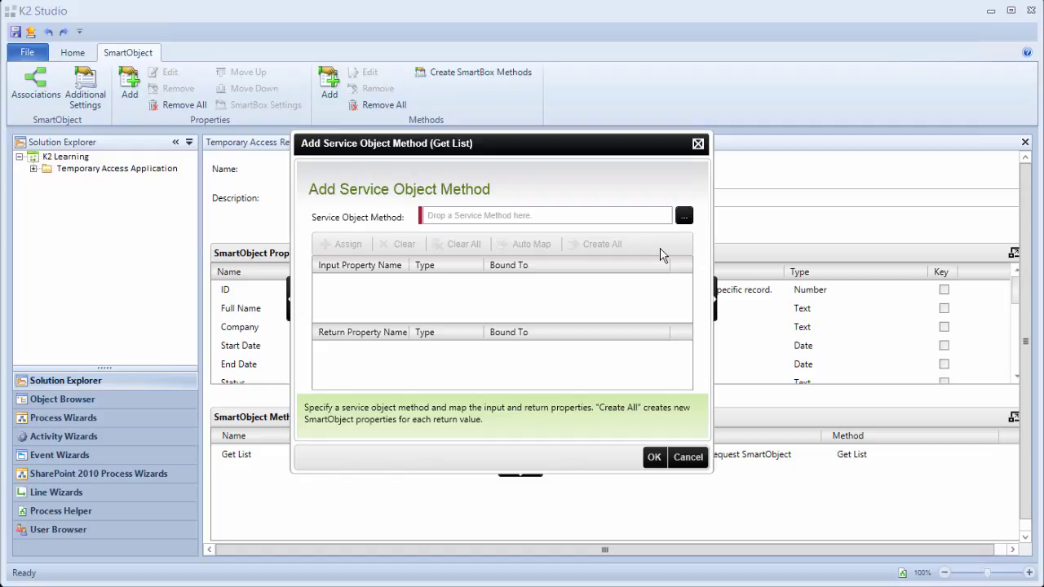
left_click(684, 215)
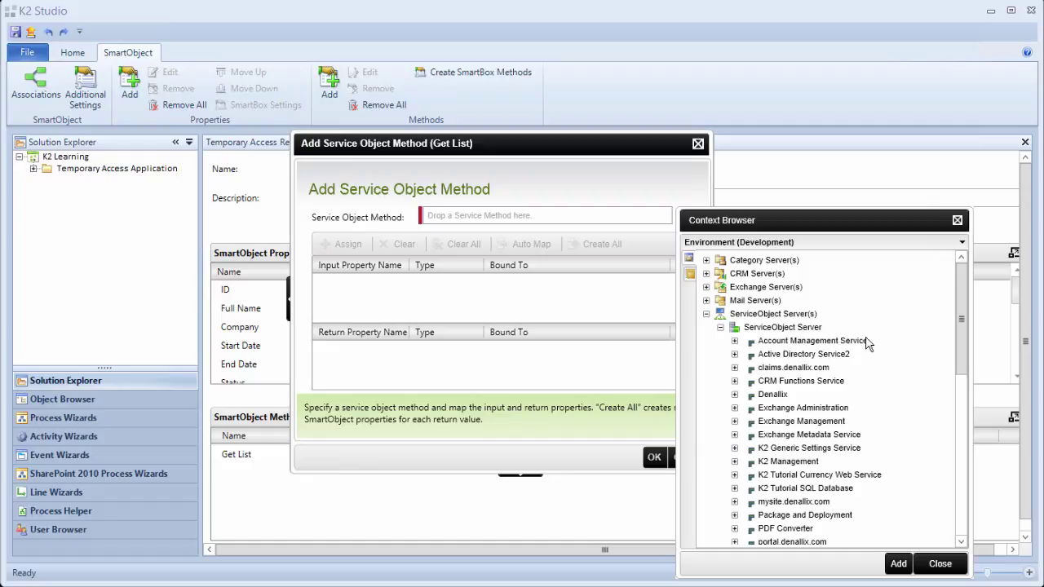
left_click_drag(961, 327, 985, 521)
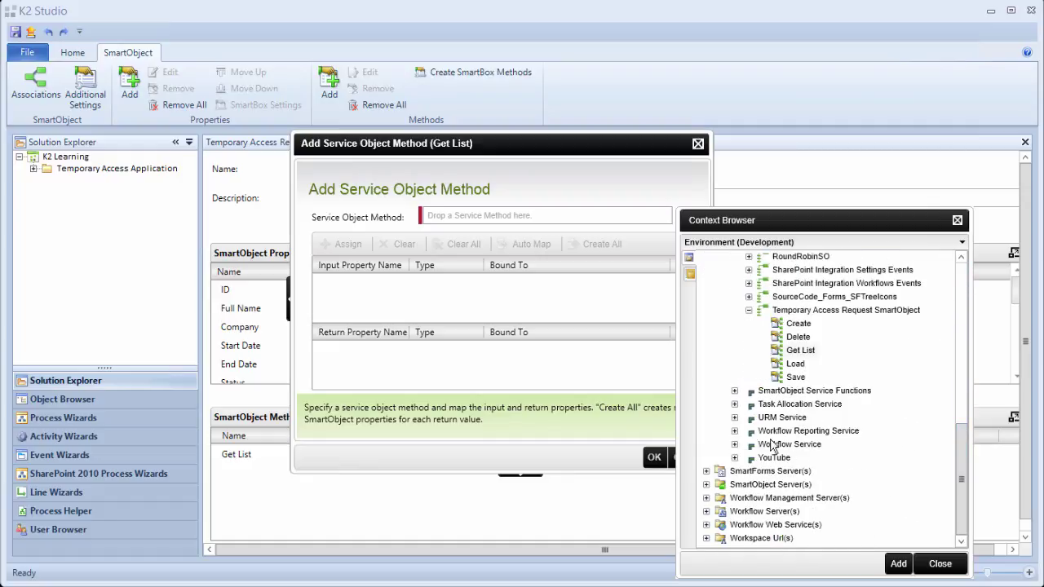
left_click(736, 432)
scroll(783, 453, "down", 3)
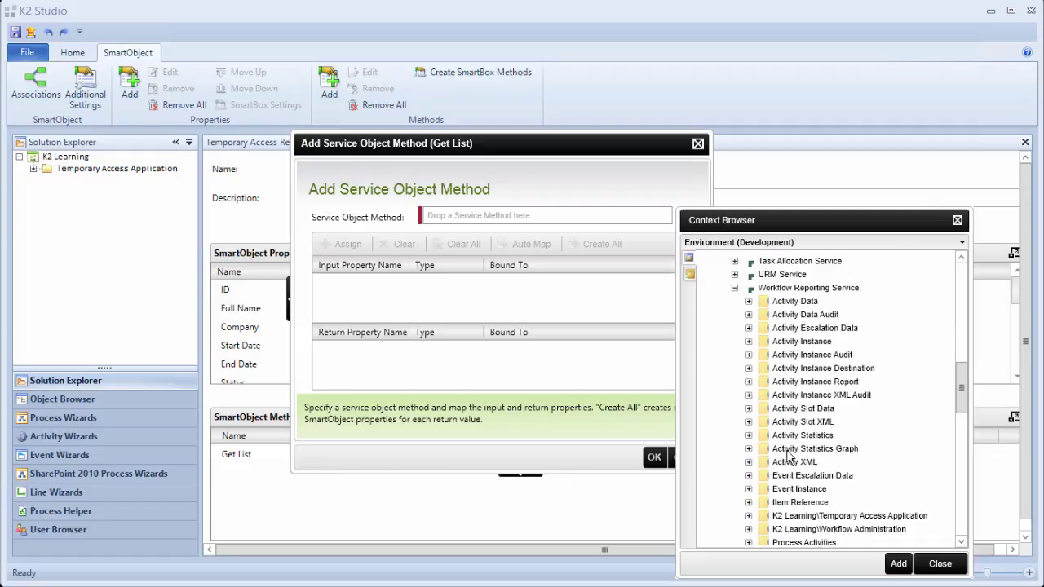
scroll(787, 455, "down", 6)
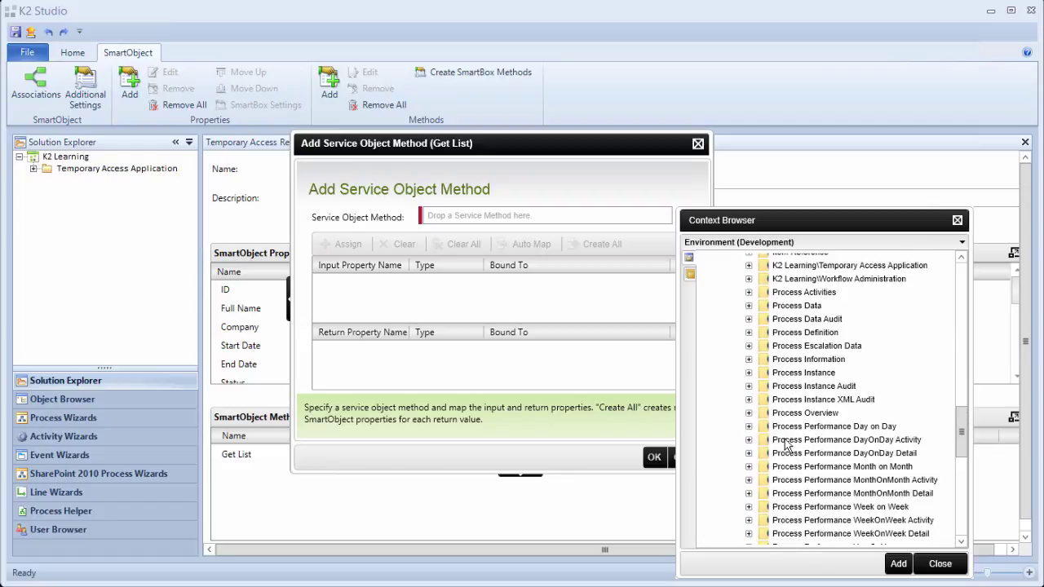
scroll(799, 373, "up", 1)
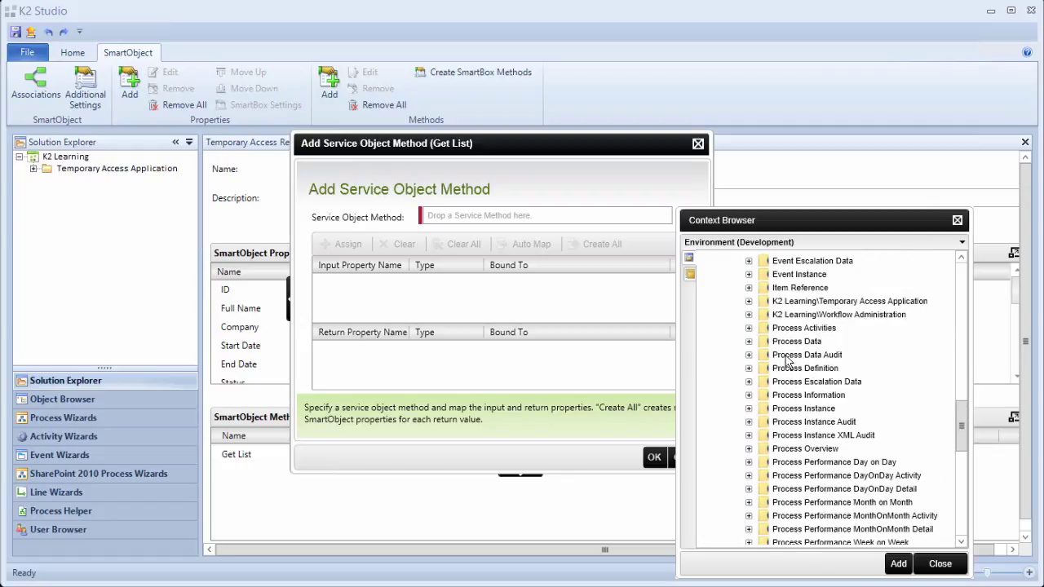
left_click(749, 301)
left_click(762, 314)
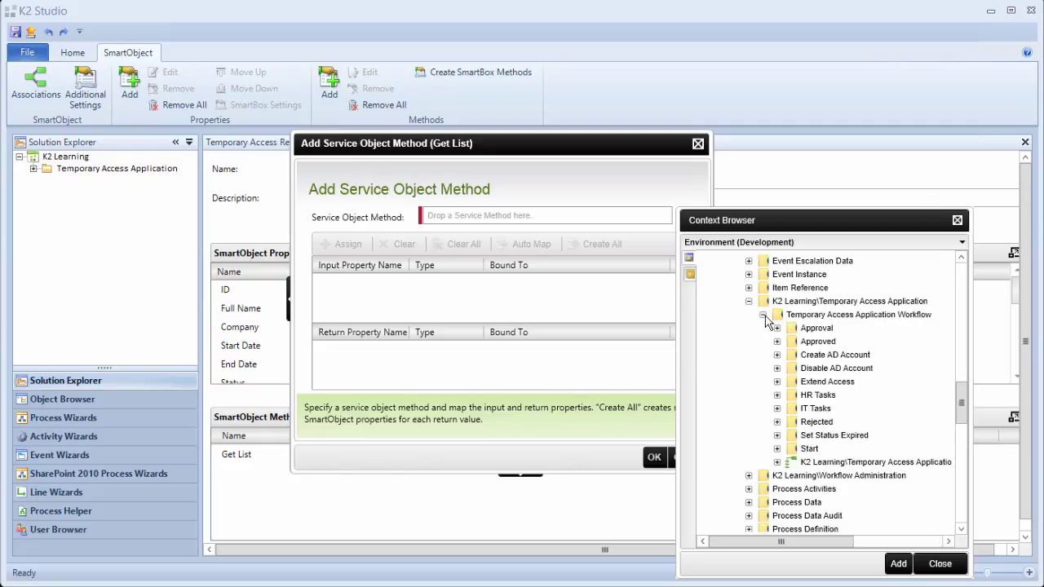
left_click(777, 462)
scroll(869, 394, "down", 1)
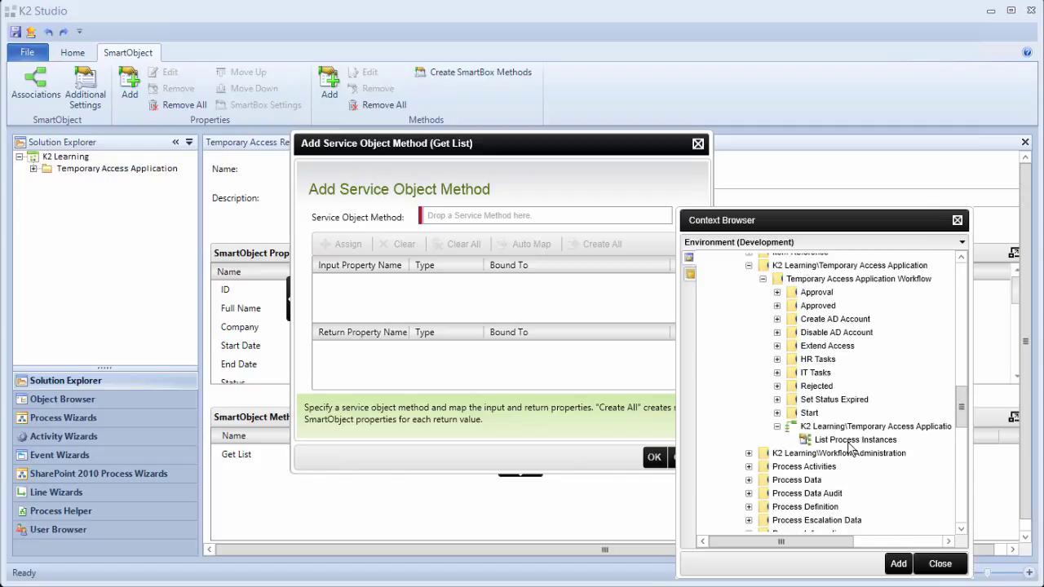
left_click(850, 443)
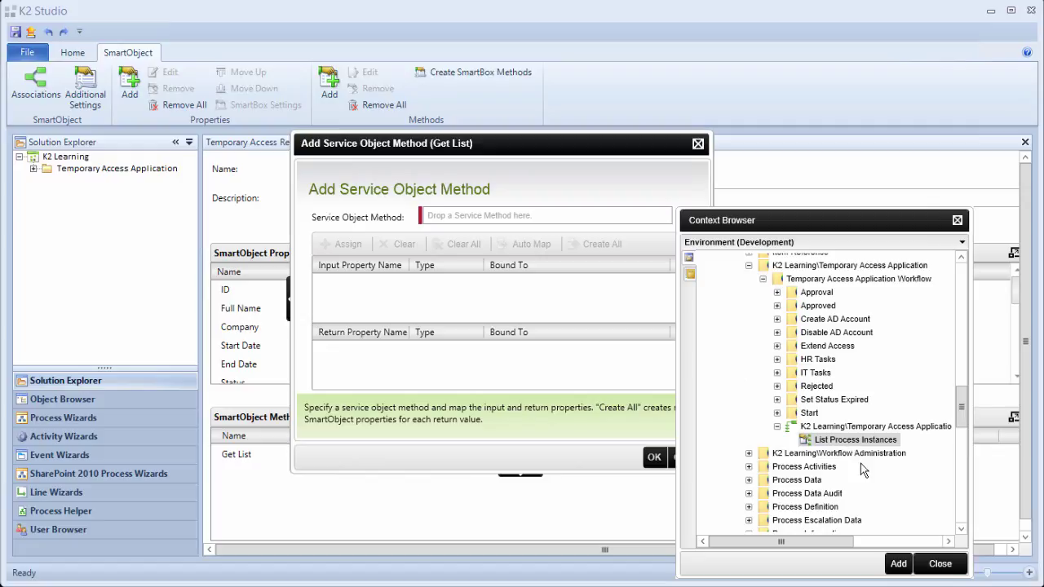
left_click(897, 569)
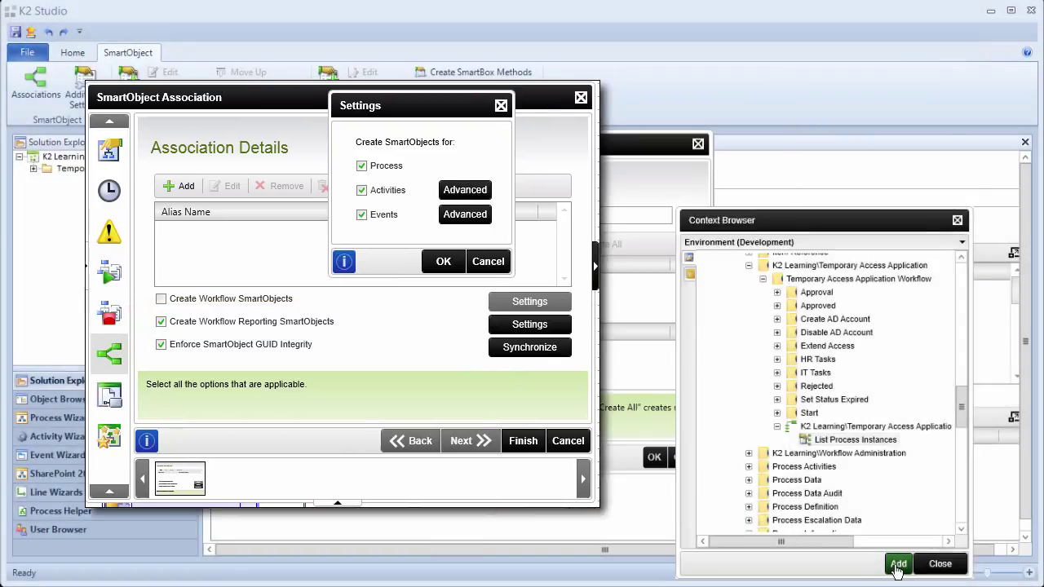
left_click(898, 565)
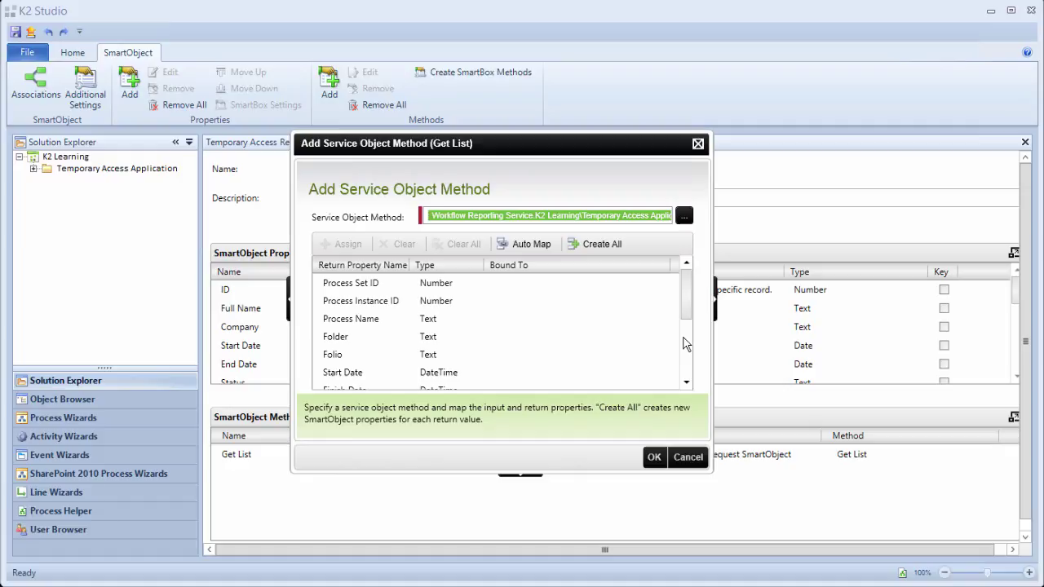
Map the Start Date return property to a new SmartObject property named "Workflow Start Date".
left_click(401, 375)
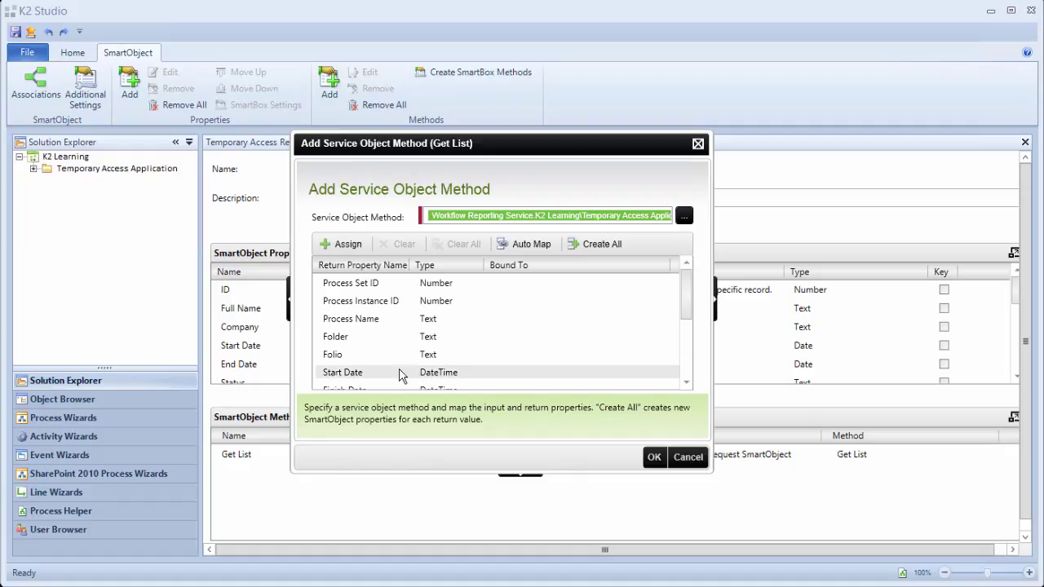
left_click(346, 245)
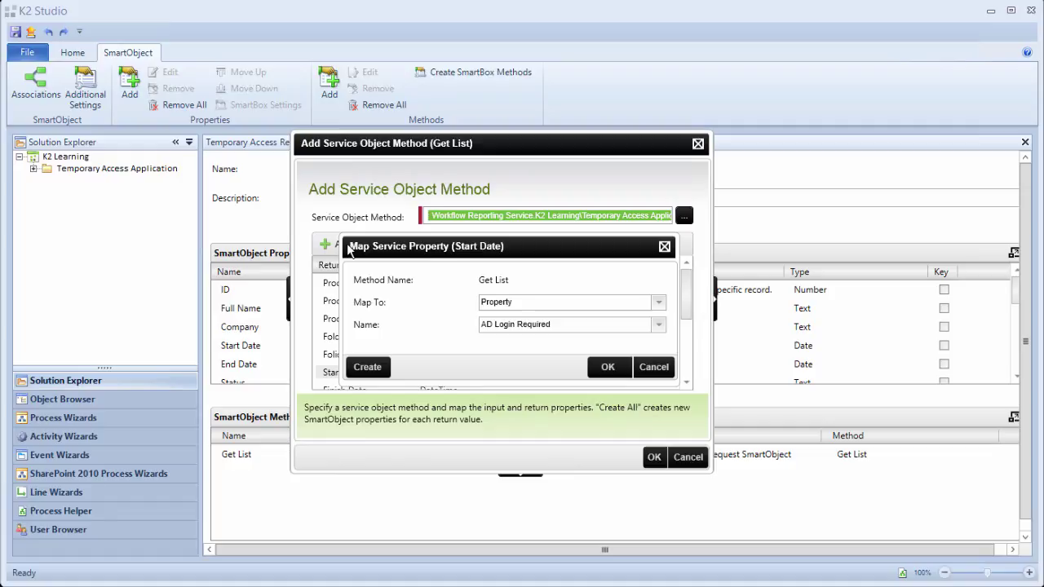
left_click(367, 367)
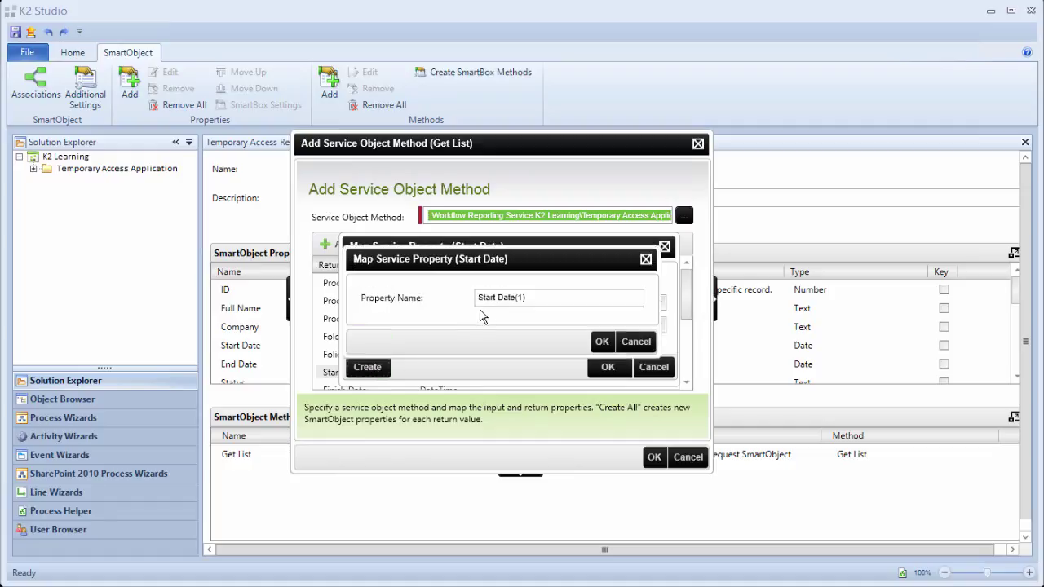
left_click_drag(529, 300, 515, 300)
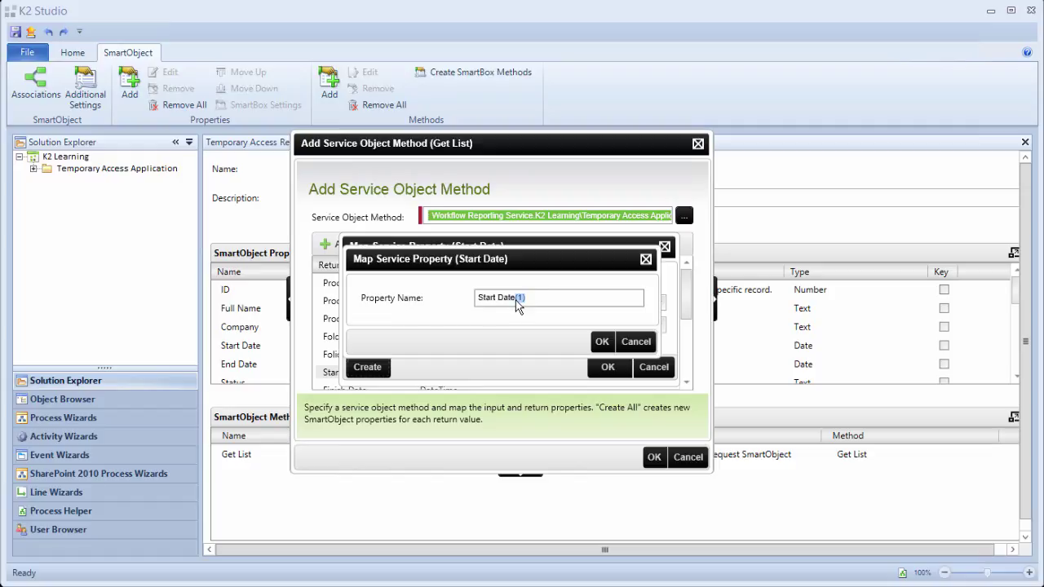
key("BackSpace")
type("Workflow")
left_click(602, 341)
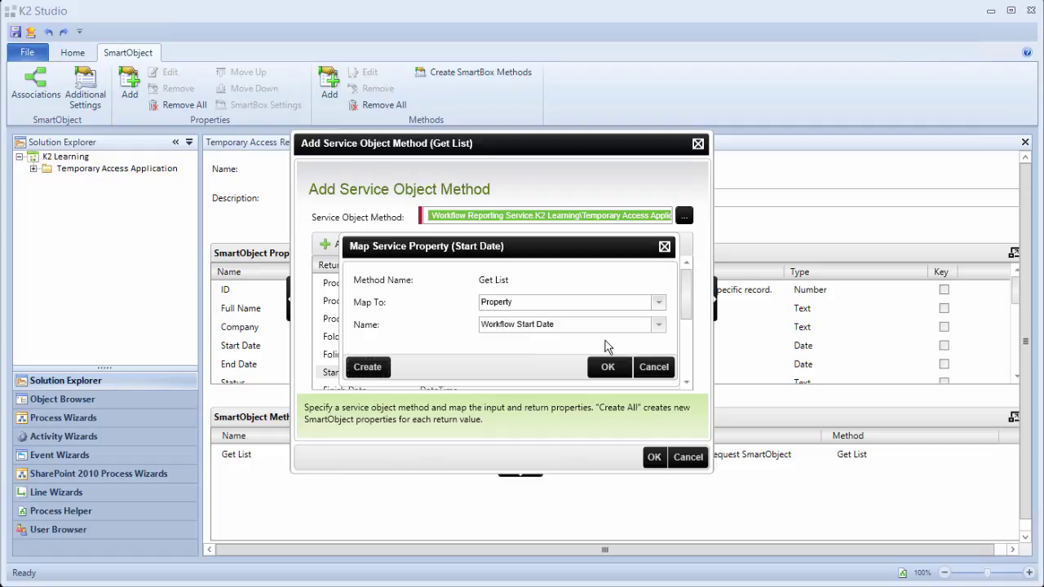
left_click(610, 367)
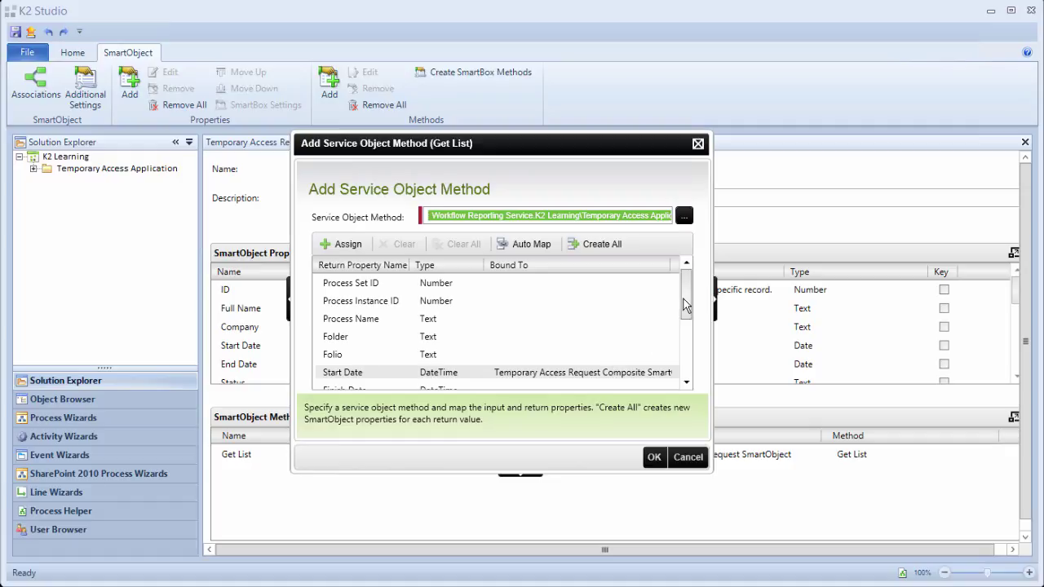
Map the Finish Date return property to a new SmartObject property named "Workflow Complete Date".
left_click_drag(685, 303, 693, 331)
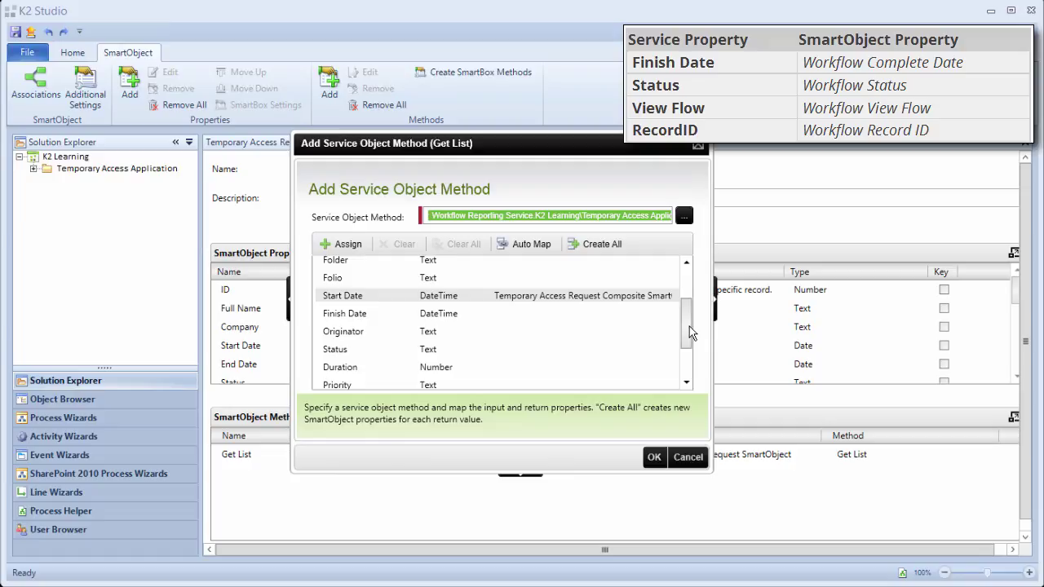
left_click(431, 318)
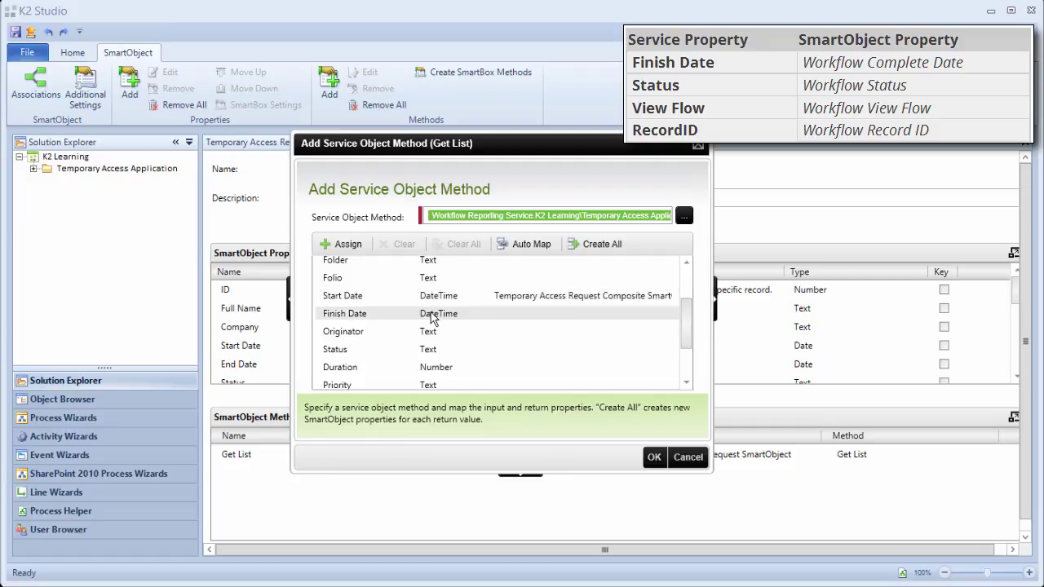
left_click(346, 244)
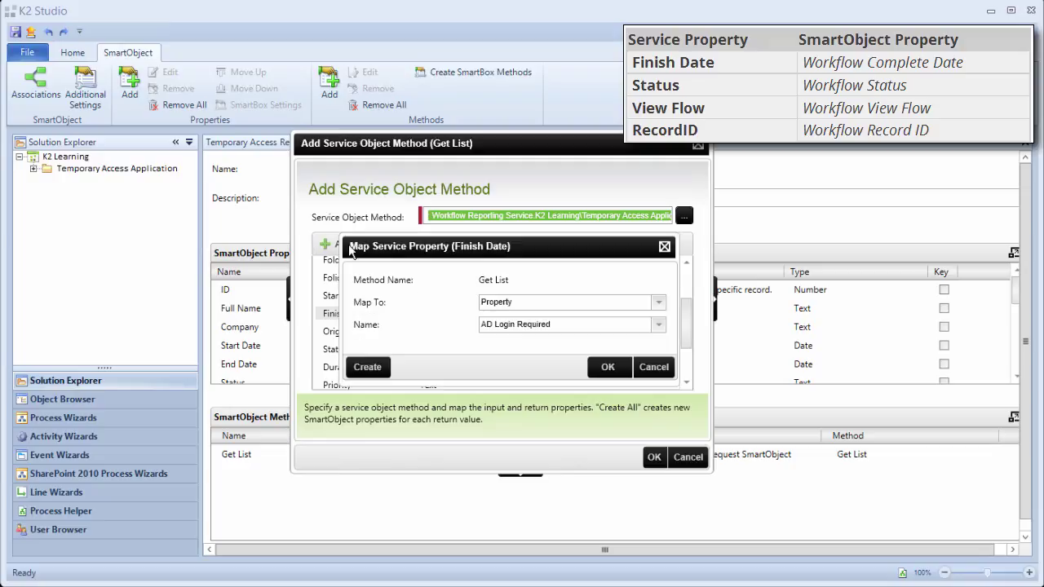
left_click(368, 367)
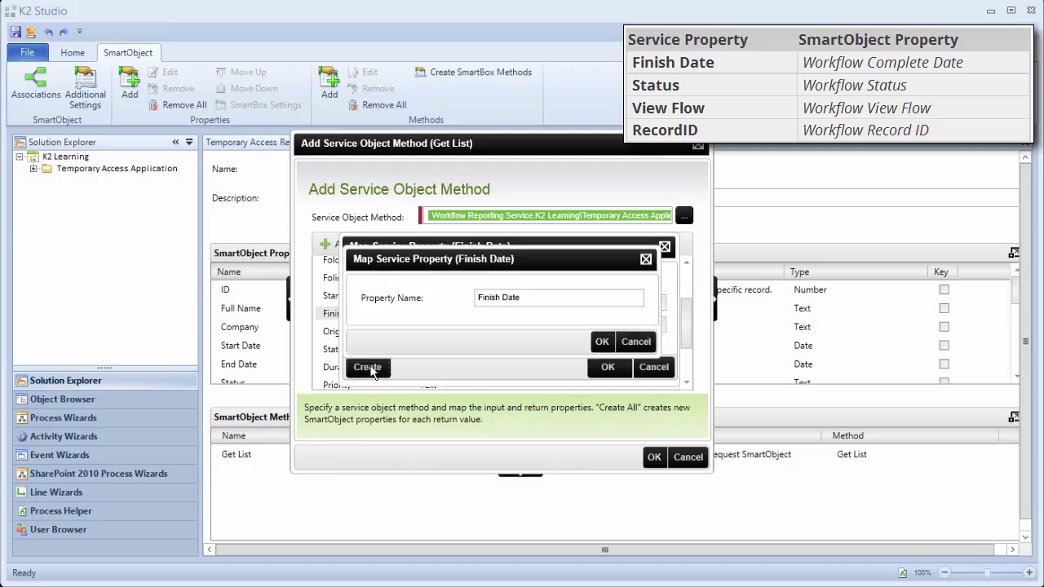
double_click(492, 298)
type("Workflow Complete")
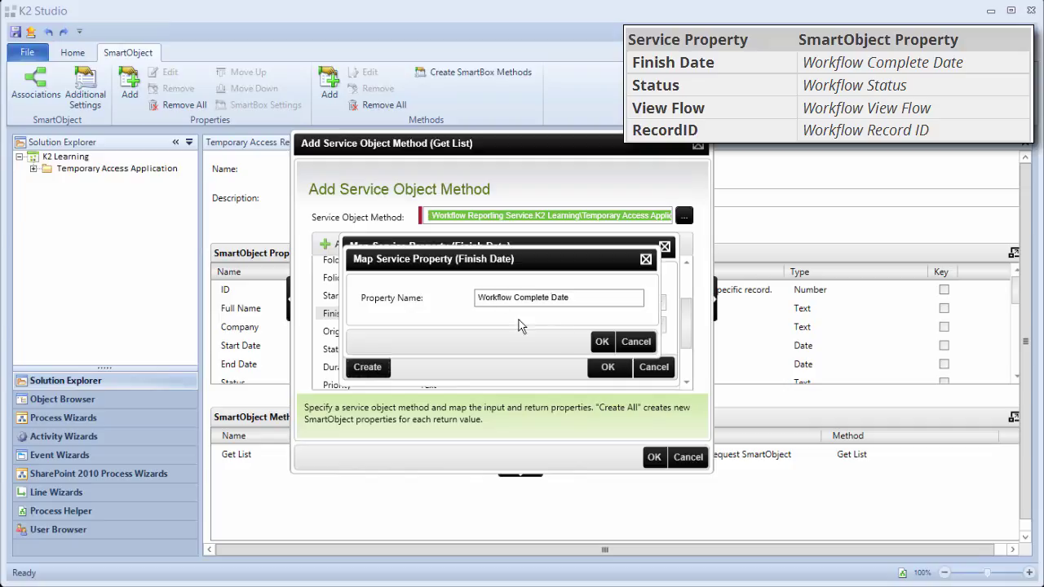
left_click(602, 342)
left_click(608, 369)
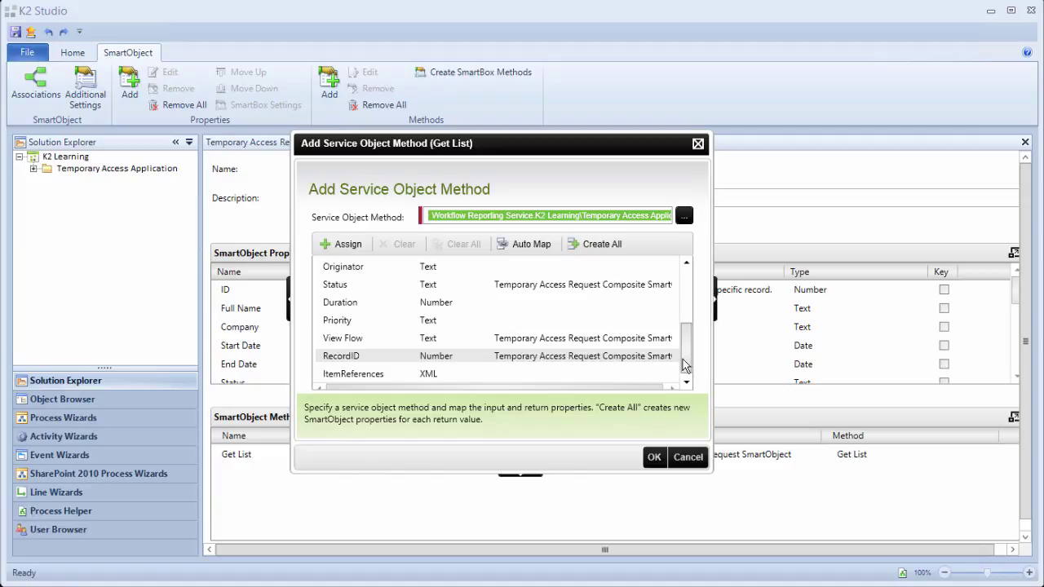
Accept the List Process Instances method with its property mappings and proceed to the service method links setup.
mouse_move(685, 365)
left_mouse_down()
mouse_move(685, 349)
mouse_move(686, 361)
left_mouse_up()
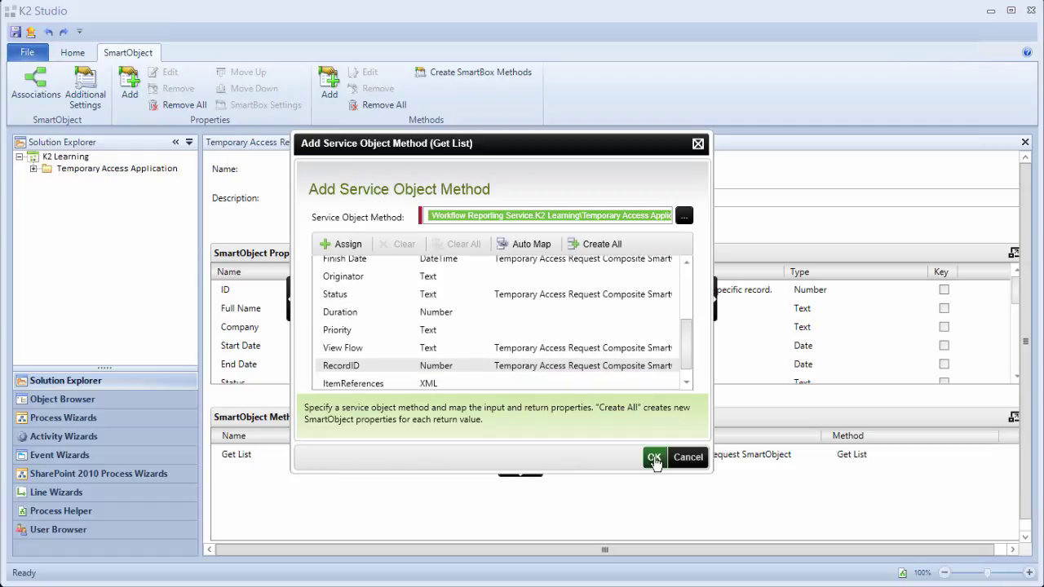
left_click(654, 459)
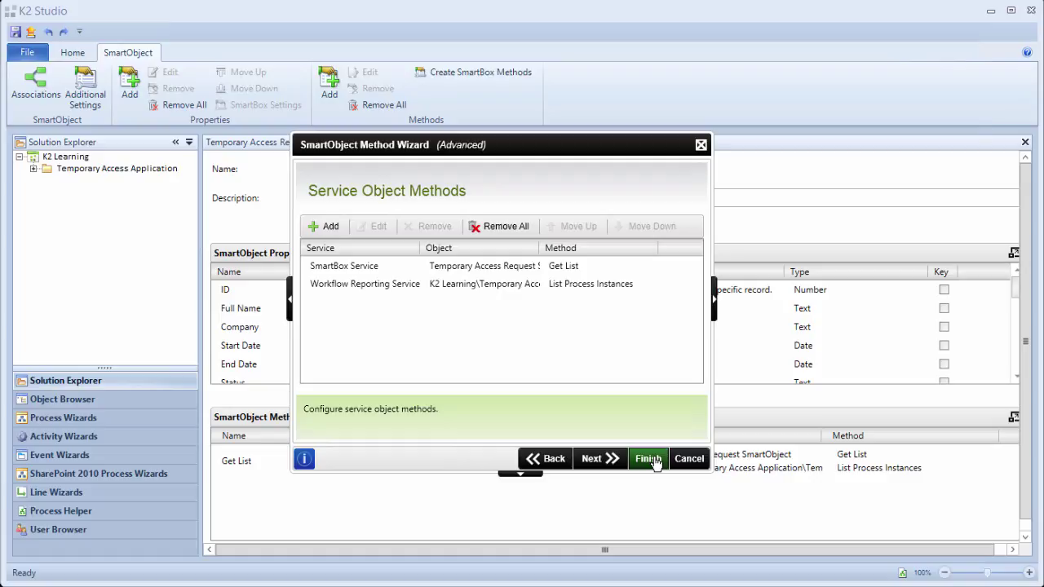
left_click(655, 463)
left_click(610, 459)
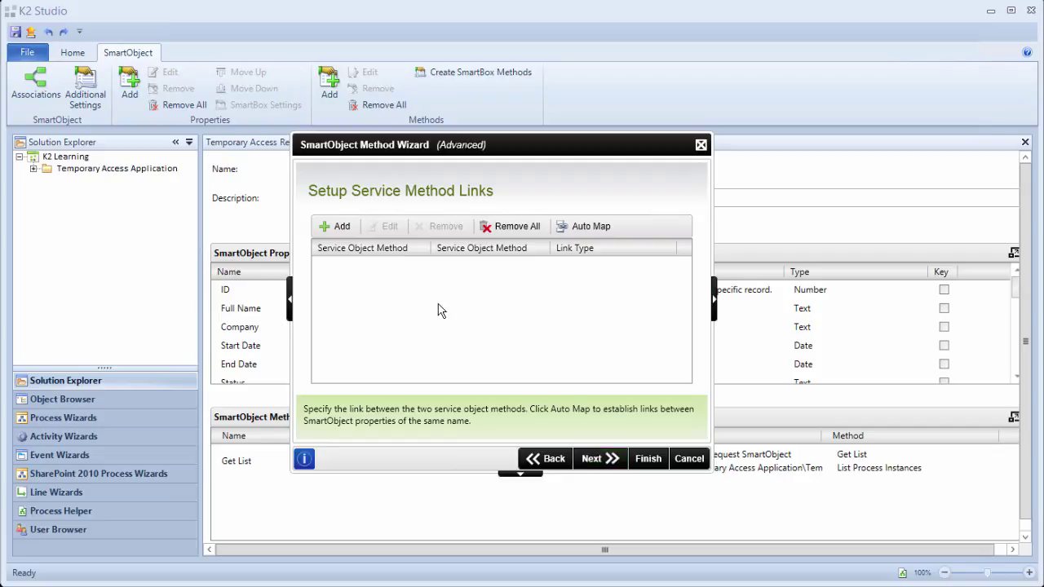
Add a link from the SmartBox Service's Get List to the Workflow Reporting Service's List Process Instances, keeping "Matching values in both objects".
left_click(338, 228)
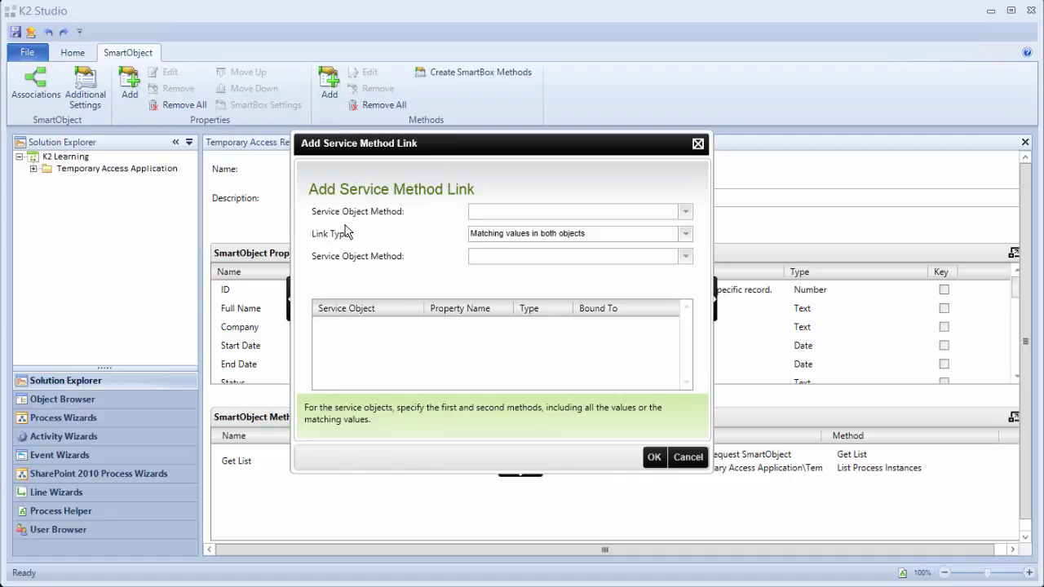
left_click(686, 212)
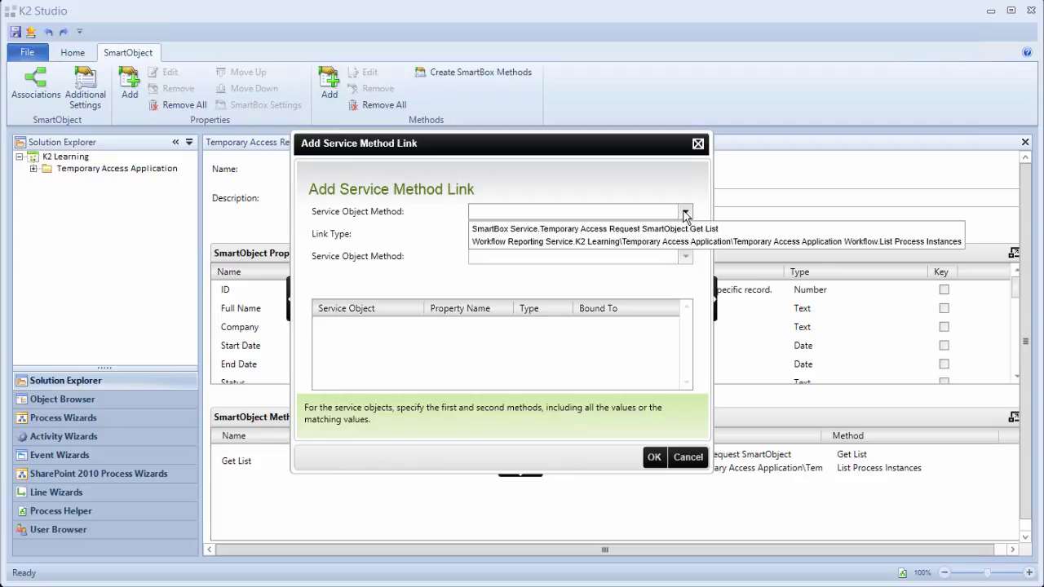
left_click(538, 229)
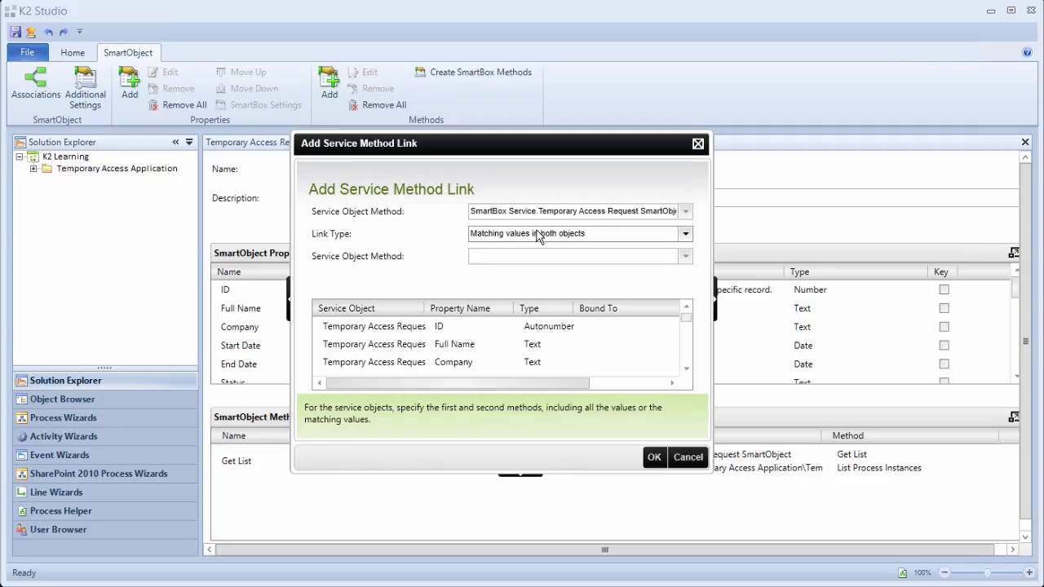
left_click(683, 256)
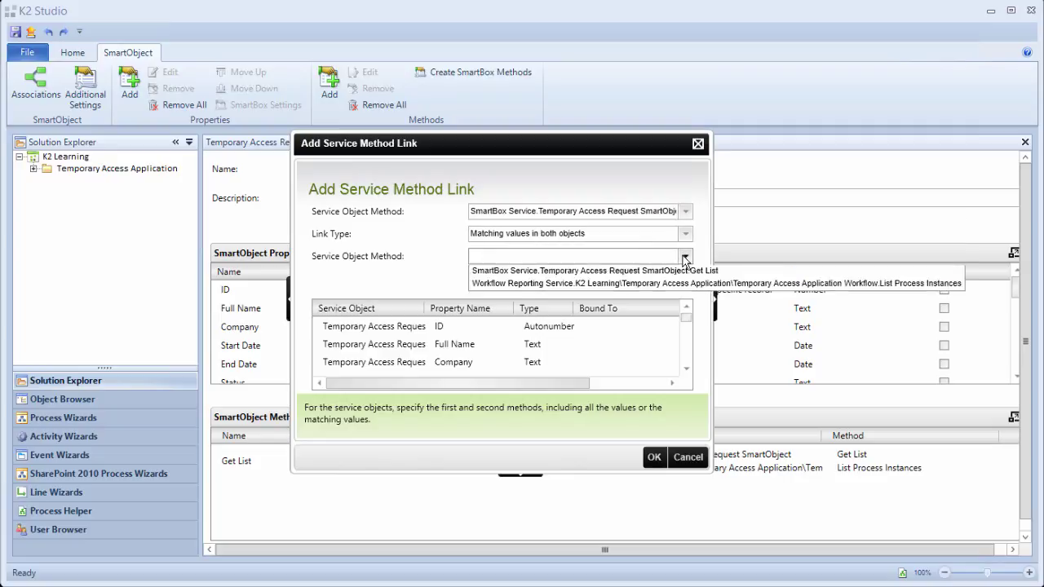
left_click(530, 286)
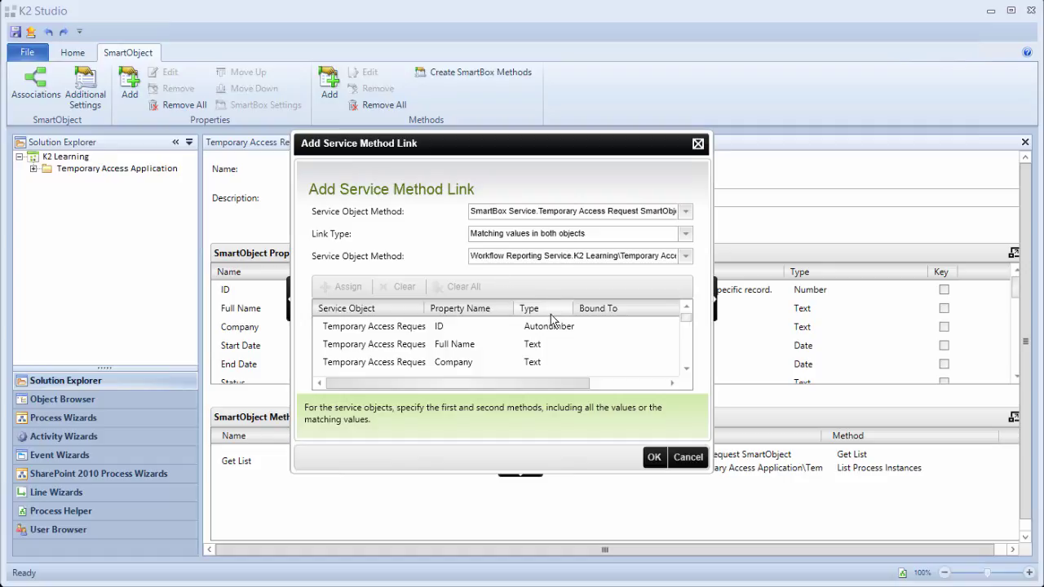
Bind the Temporary Access Request SmartObject's ID property to RecordID and accept the service method link.
left_click(494, 327)
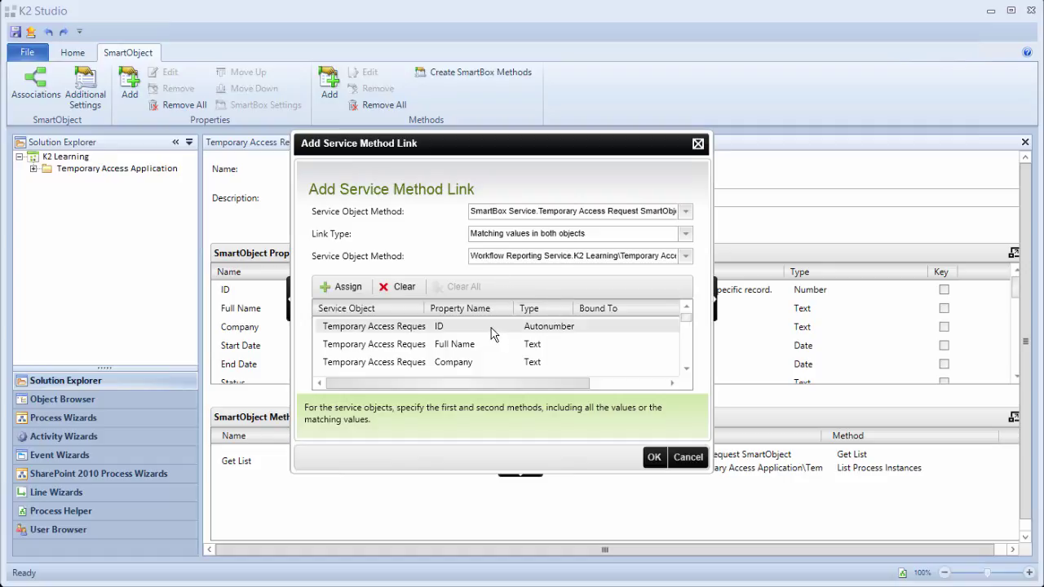
left_click(338, 287)
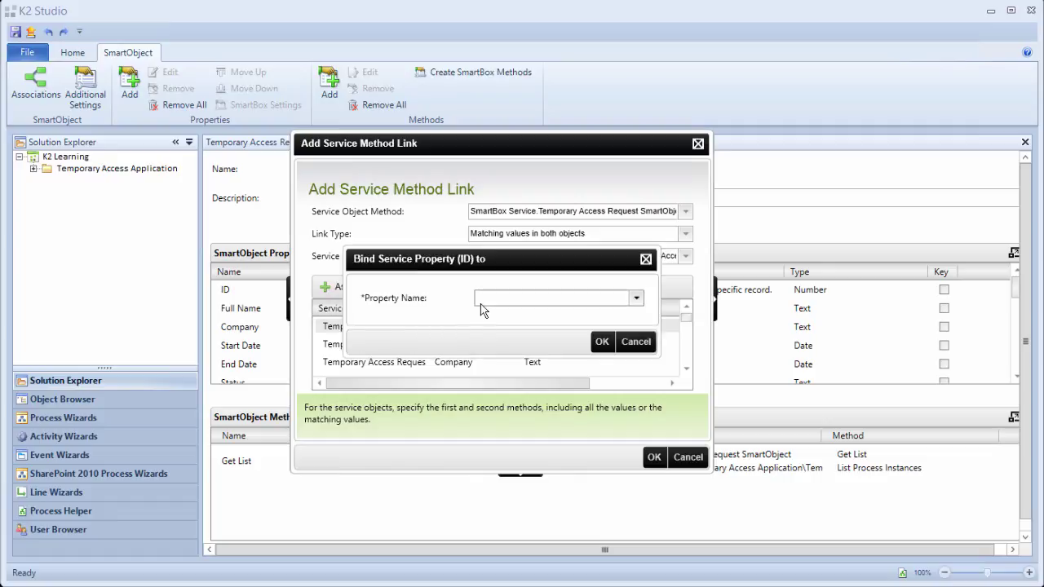
left_click(636, 299)
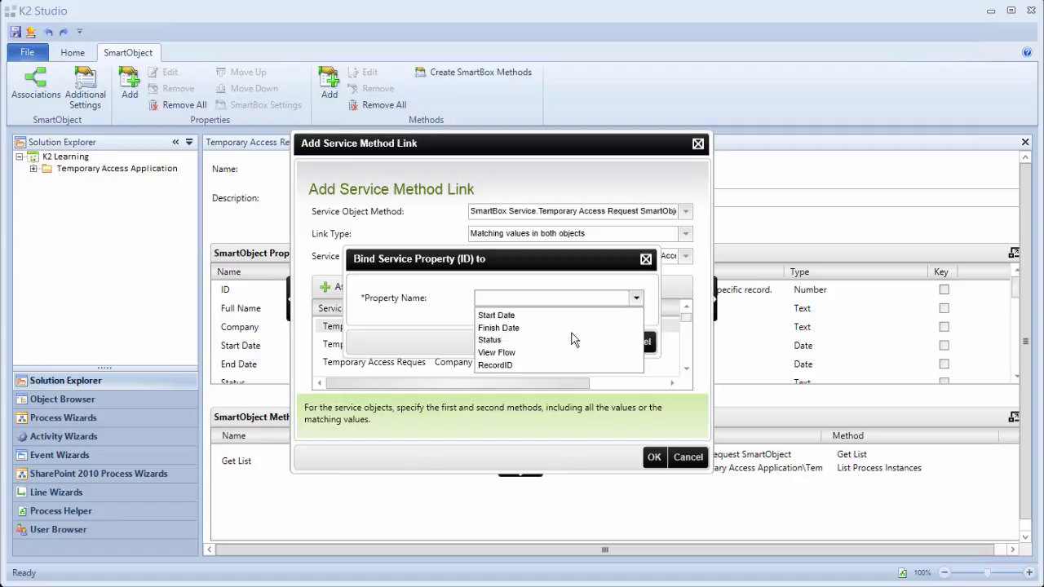
left_click(505, 365)
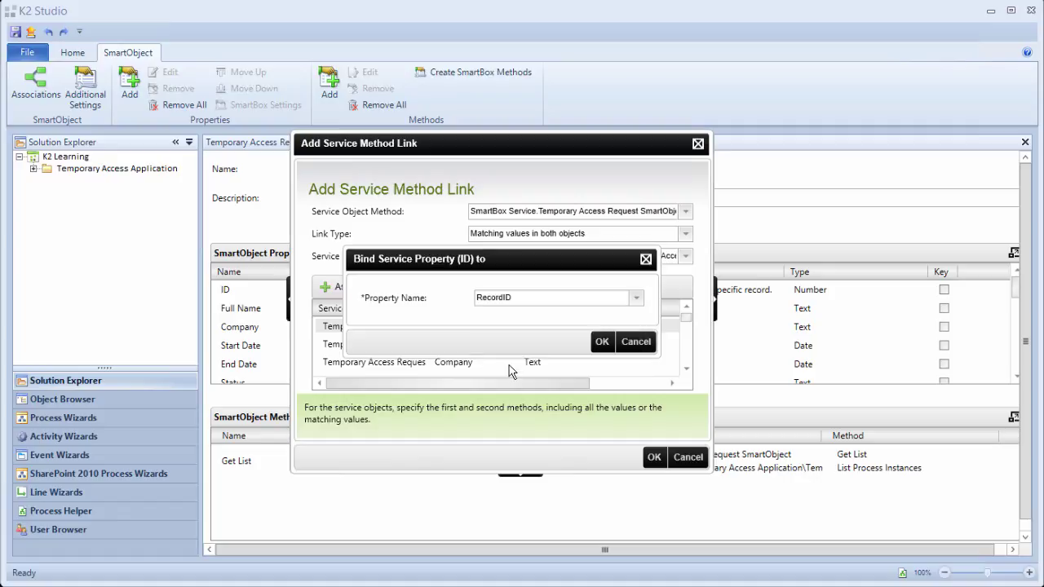
left_click(602, 343)
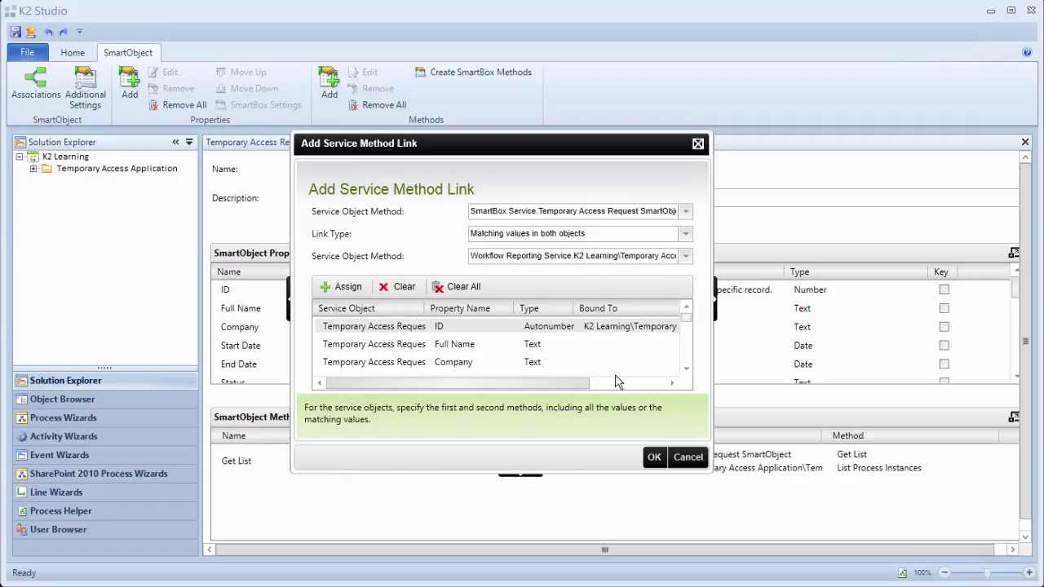
left_click(651, 462)
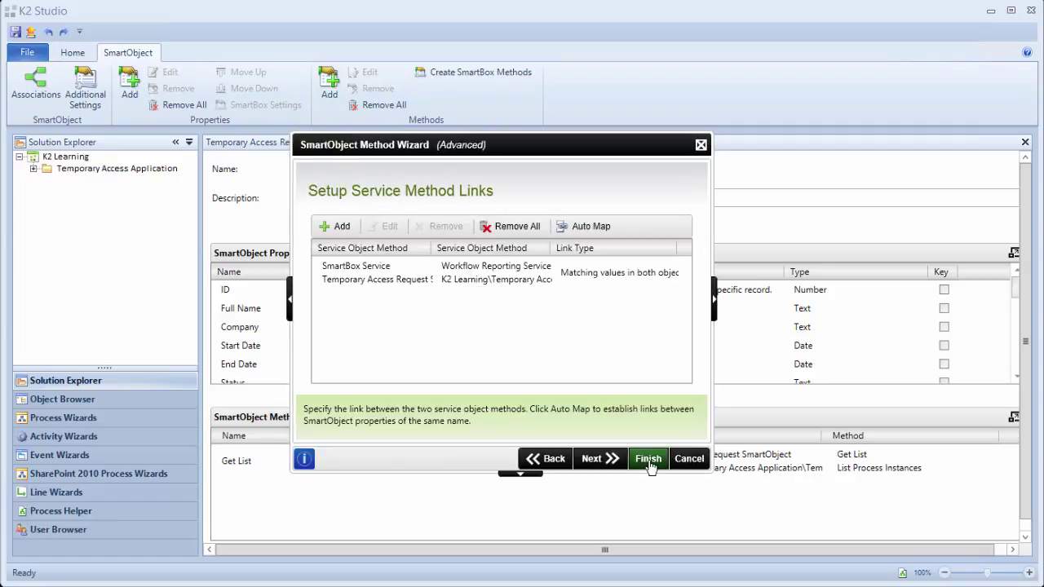
Complete the SmartObject Method wizard for Get List and save the composite SmartObject.
left_click(601, 357)
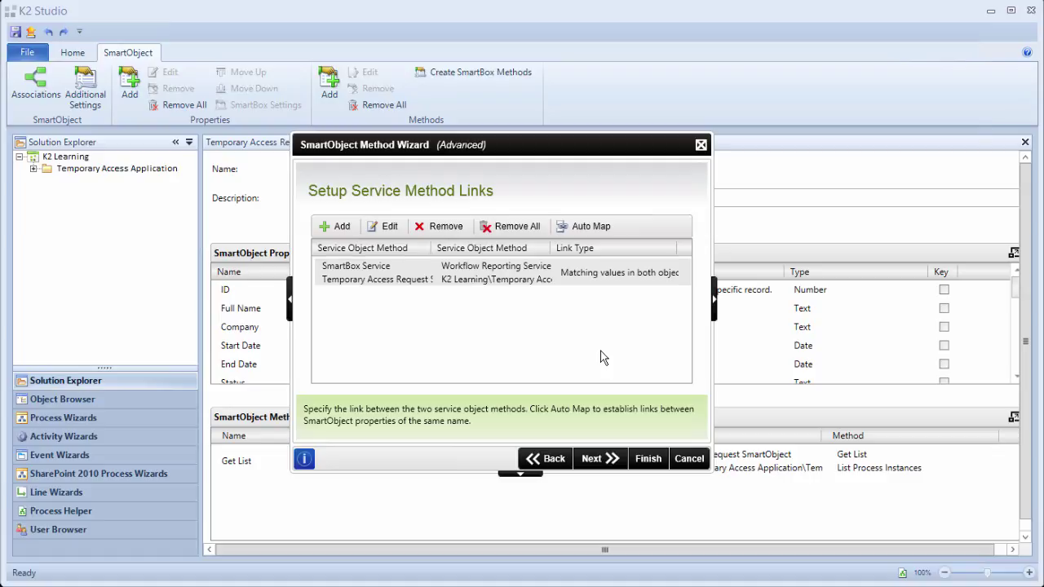
left_click(596, 459)
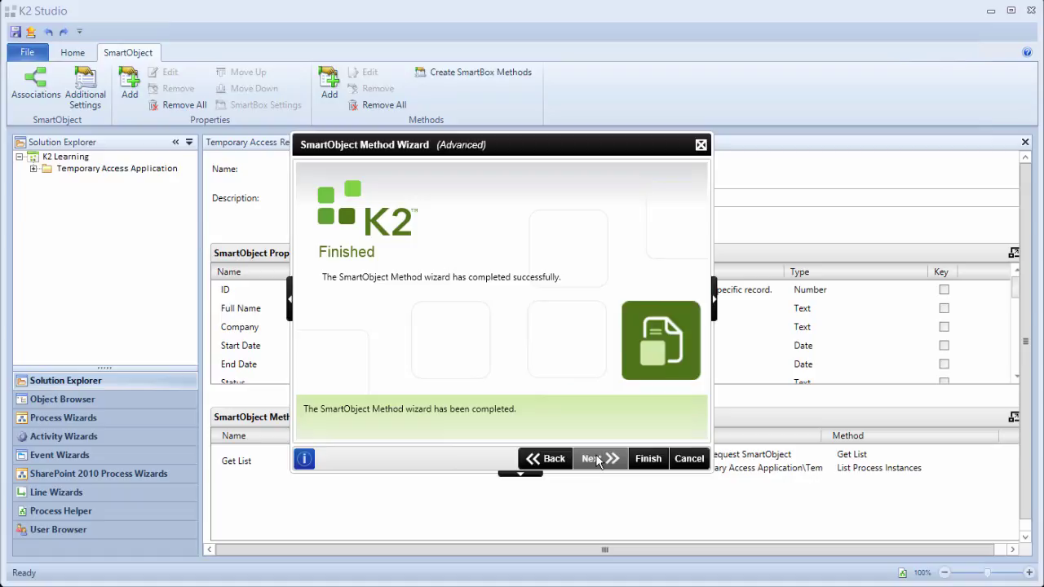
left_click(642, 463)
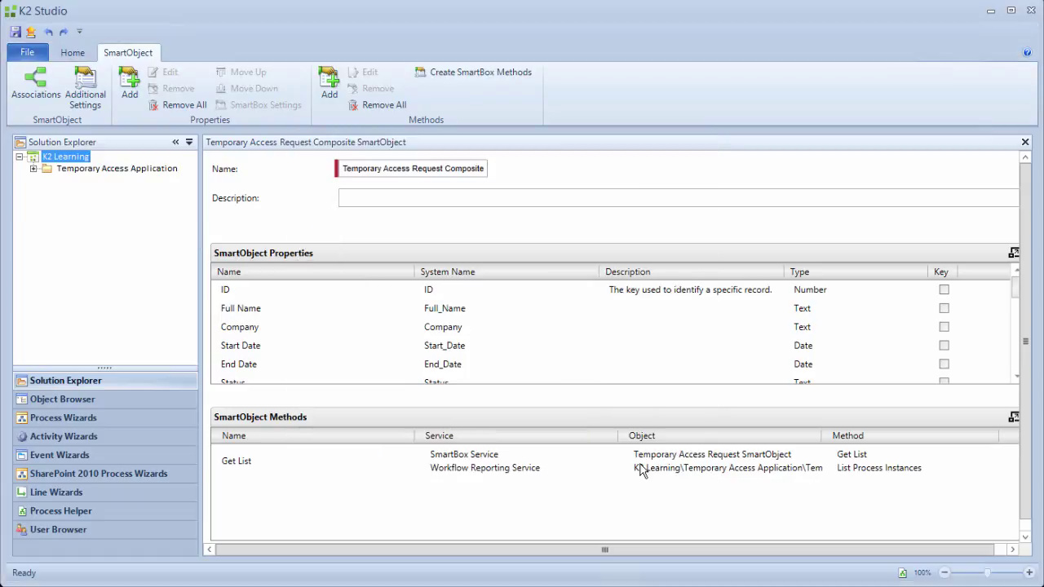
left_click(30, 56)
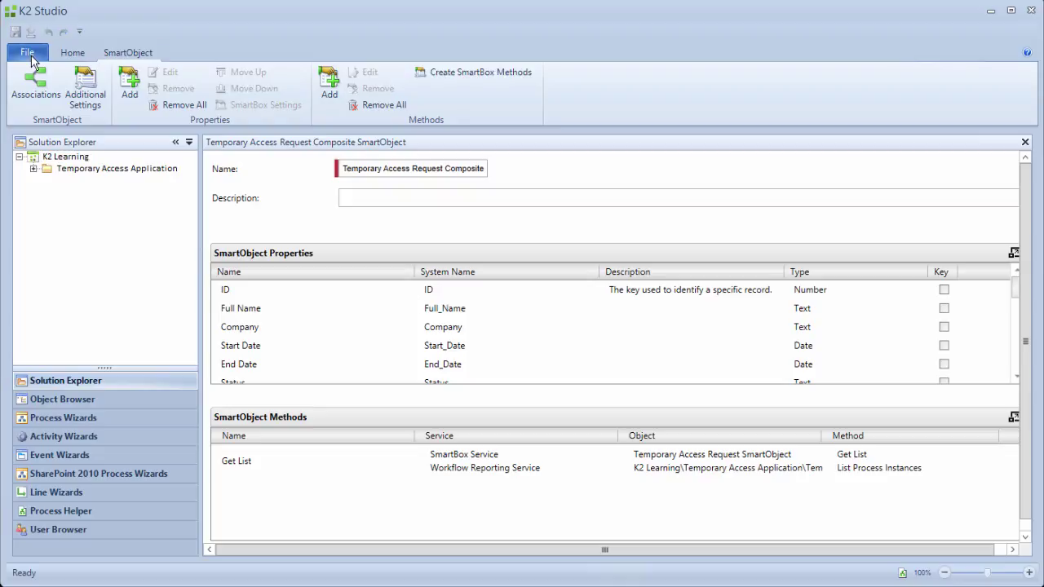
left_click(38, 77)
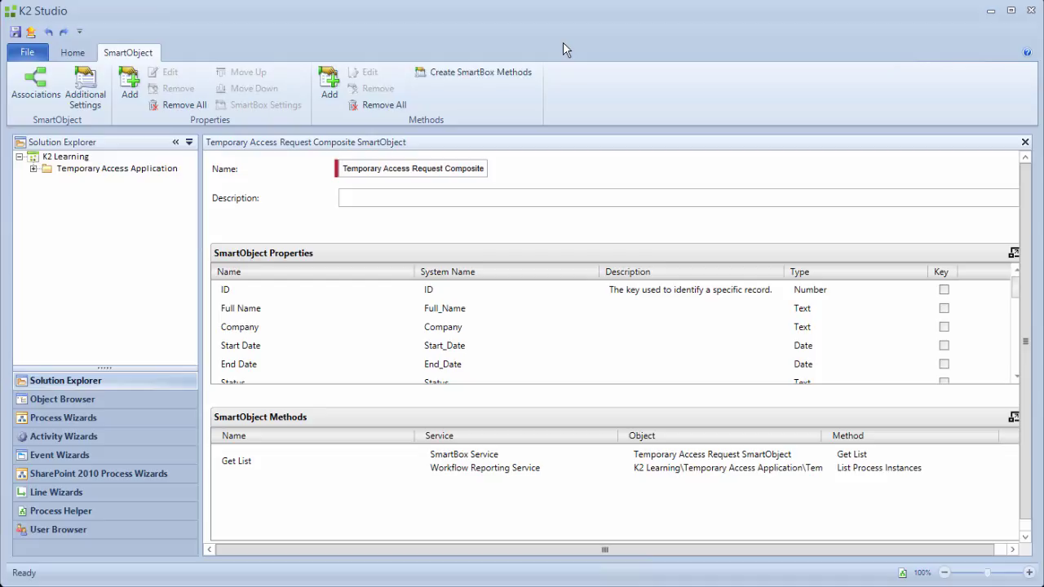
Expand the Temporary Access Application folder and exclude the Temporary Access Application Workflow from deployment.
left_click(34, 169)
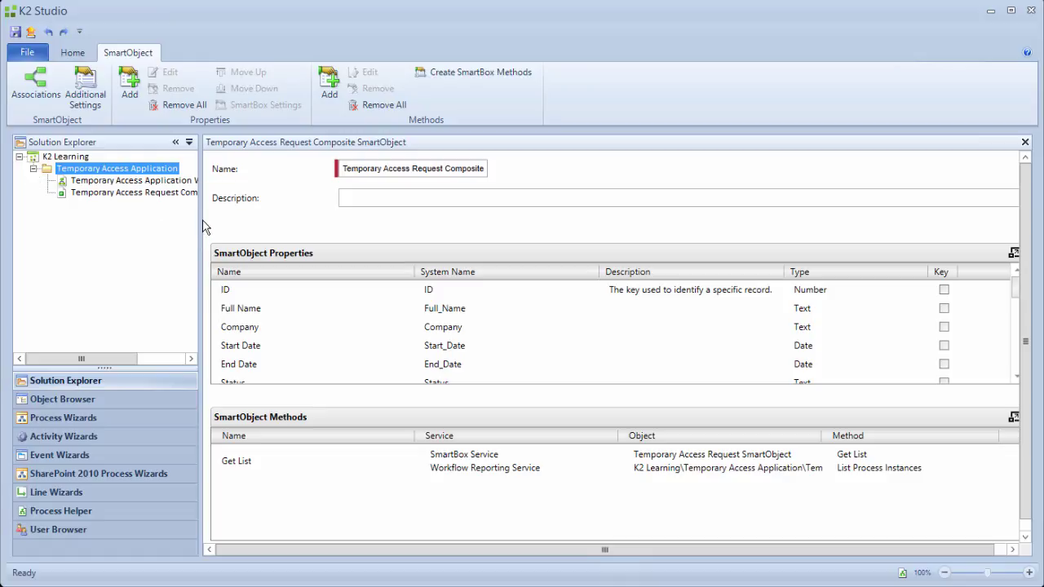
left_click_drag(201, 241, 269, 238)
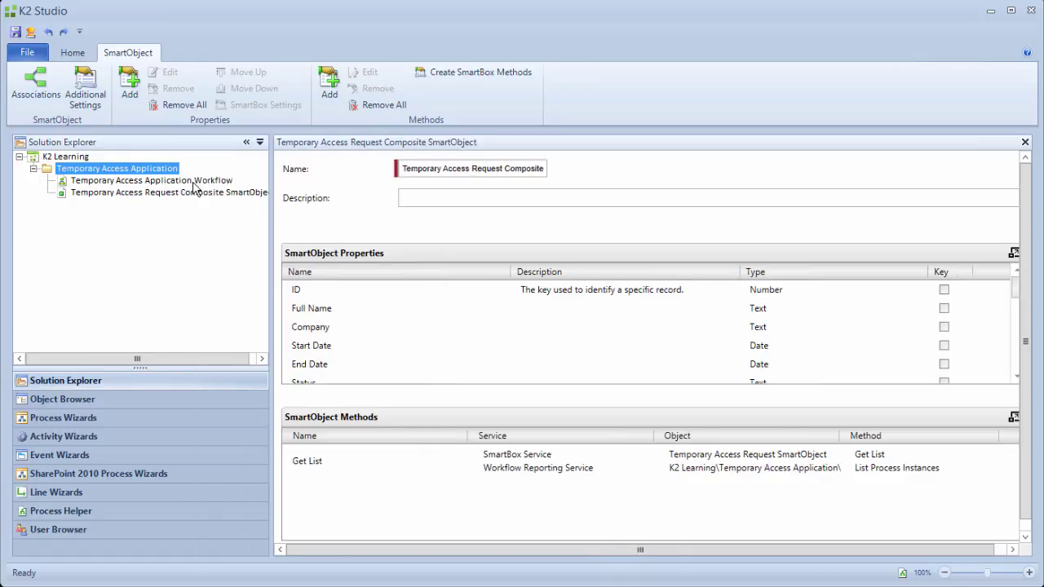
left_click(193, 181)
right_click(194, 187)
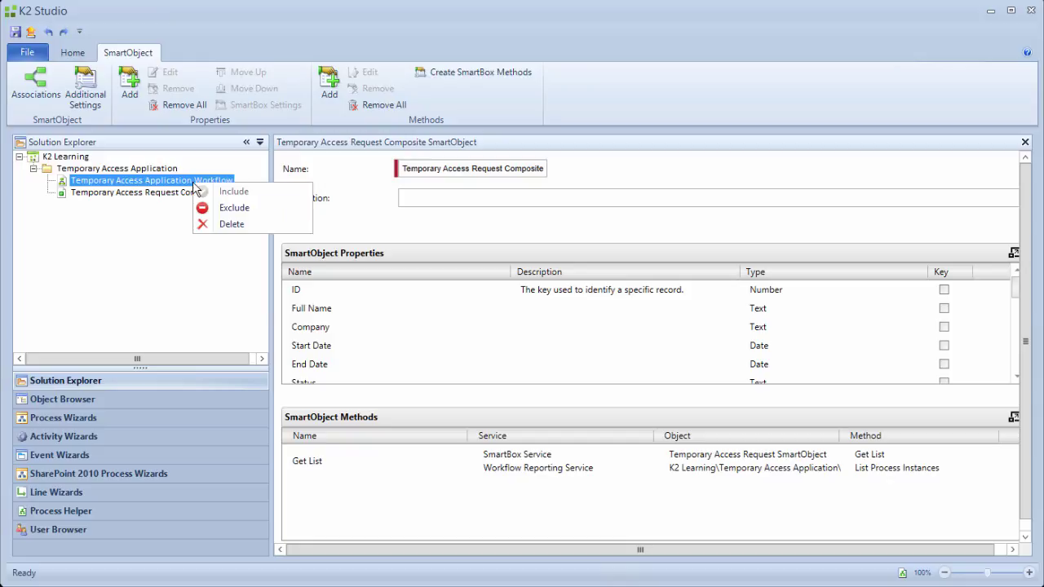
left_click(259, 210)
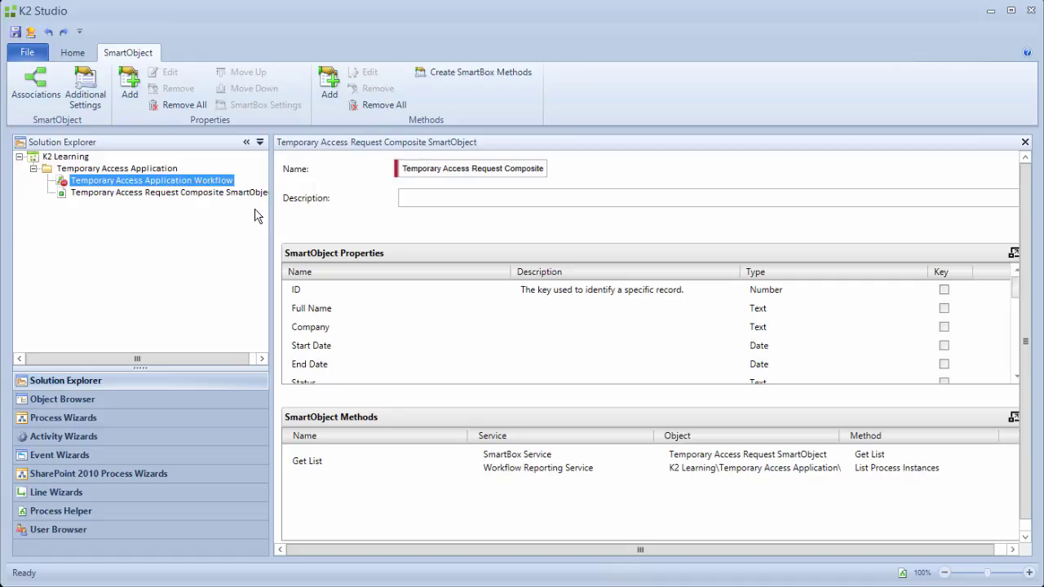
Deploy the K2 Learning project to the Development environment and save the project.
left_click(78, 55)
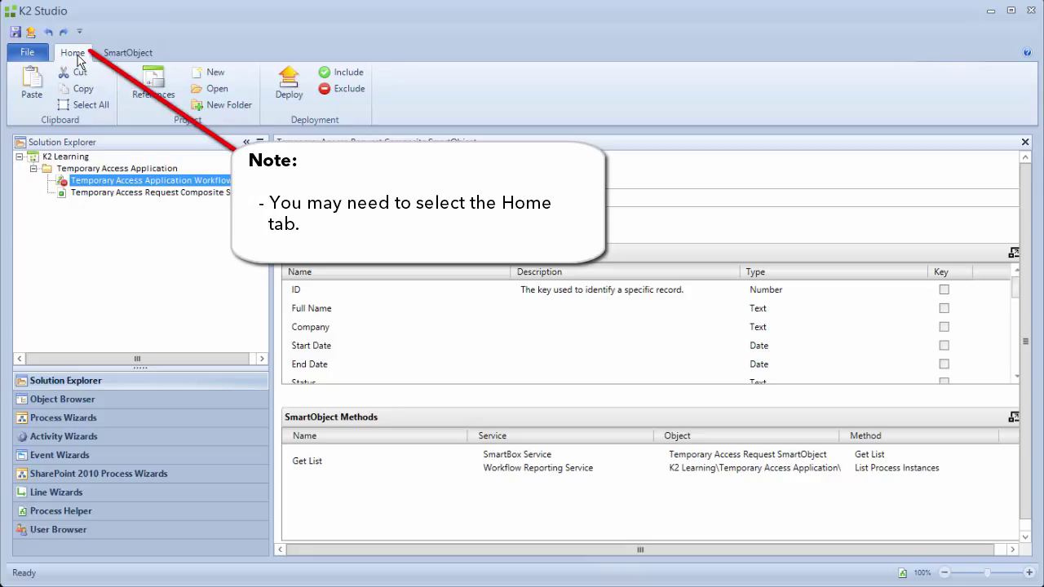
left_click(285, 99)
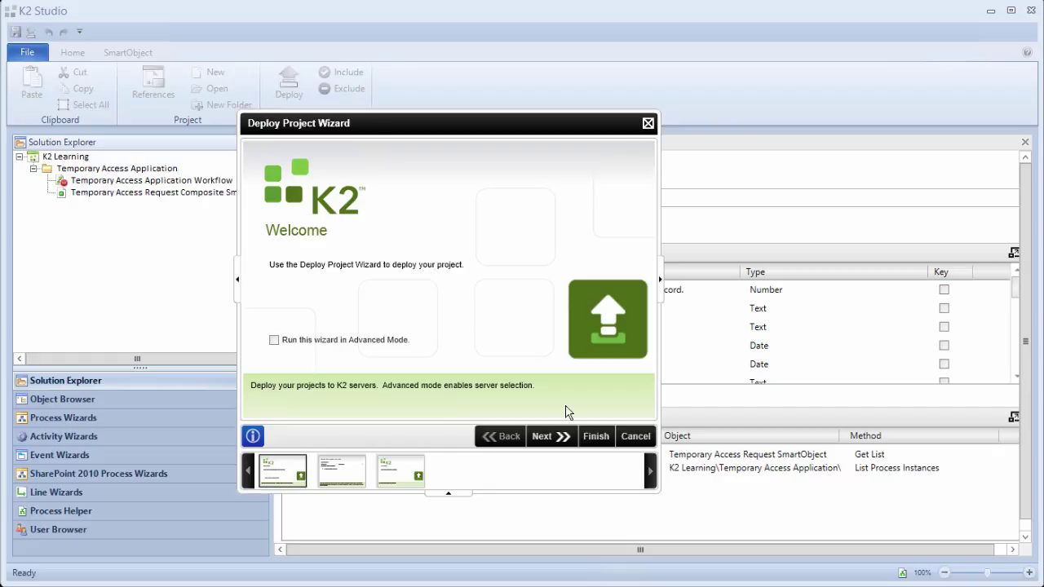
left_click(557, 441)
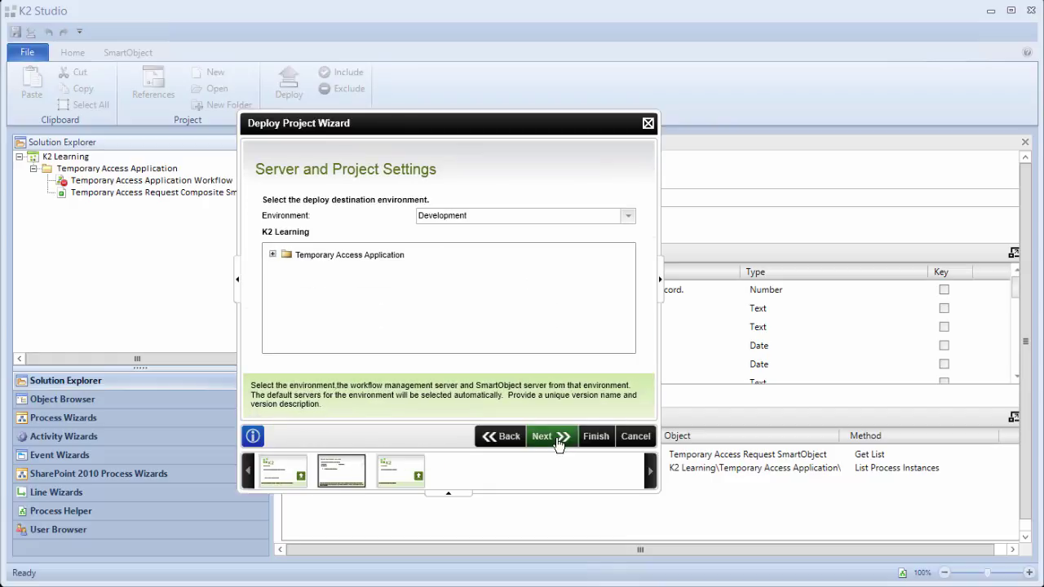
left_click(557, 441)
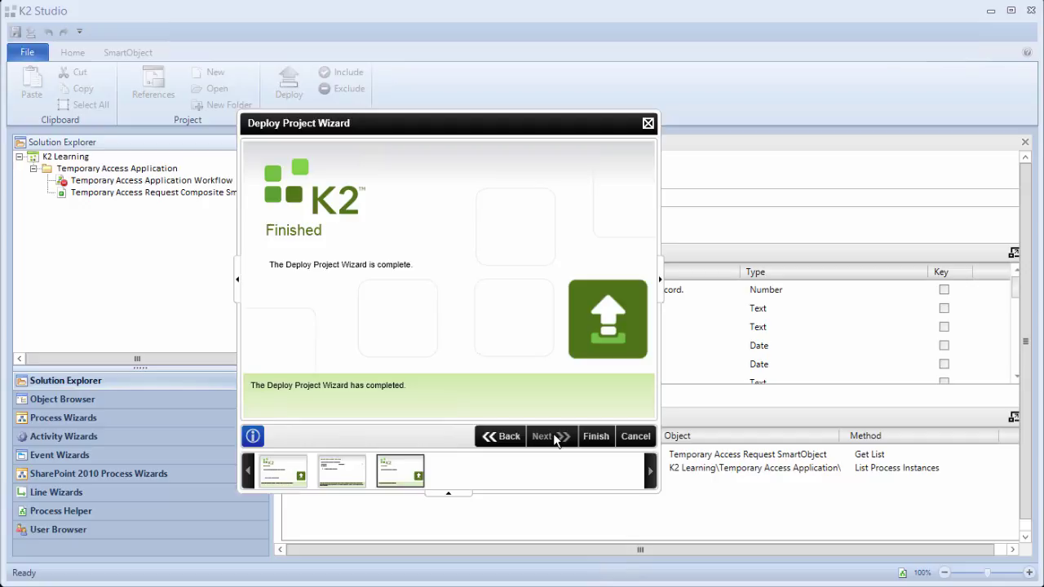
left_click(596, 438)
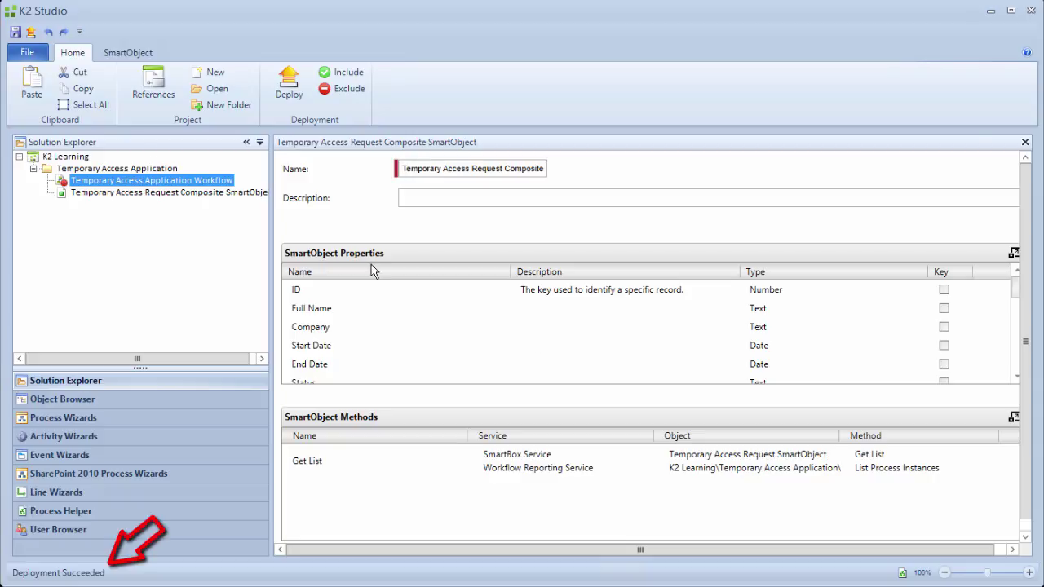
left_click(39, 57)
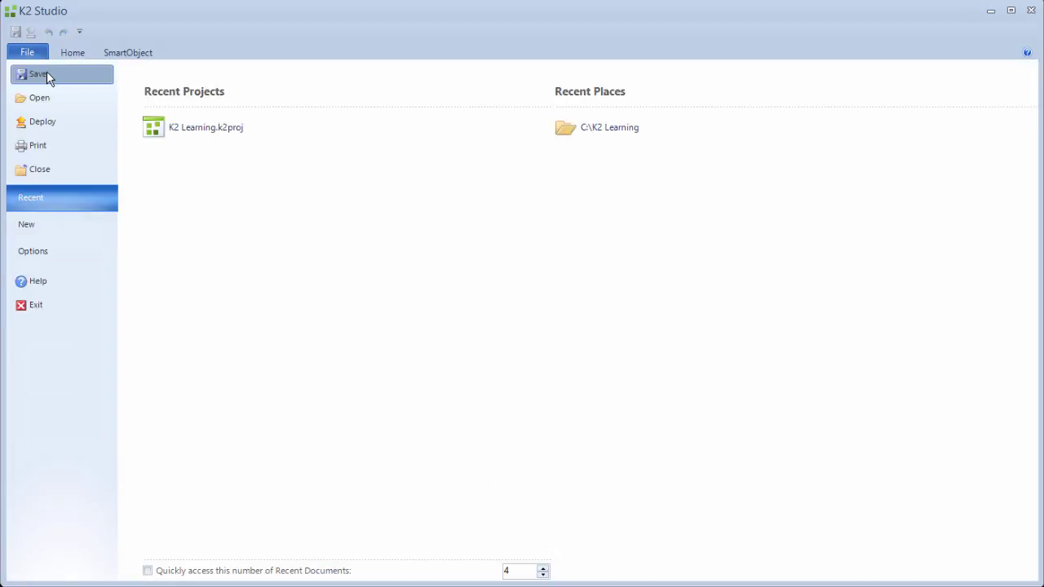
left_click(47, 70)
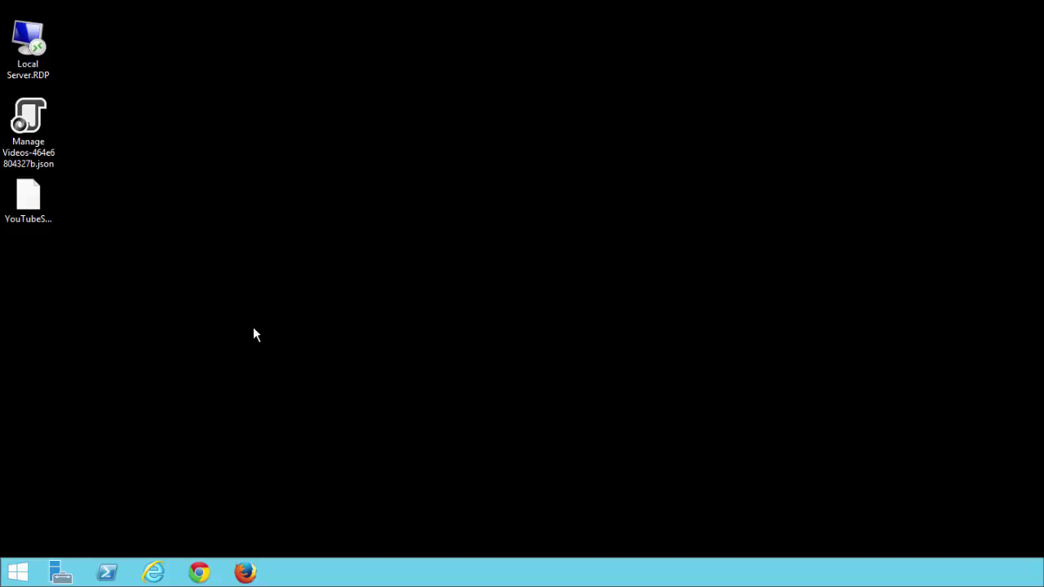
Find "explorer" among the installed programs, open File Explorer and go to Local Disk (C:).
left_click(17, 572)
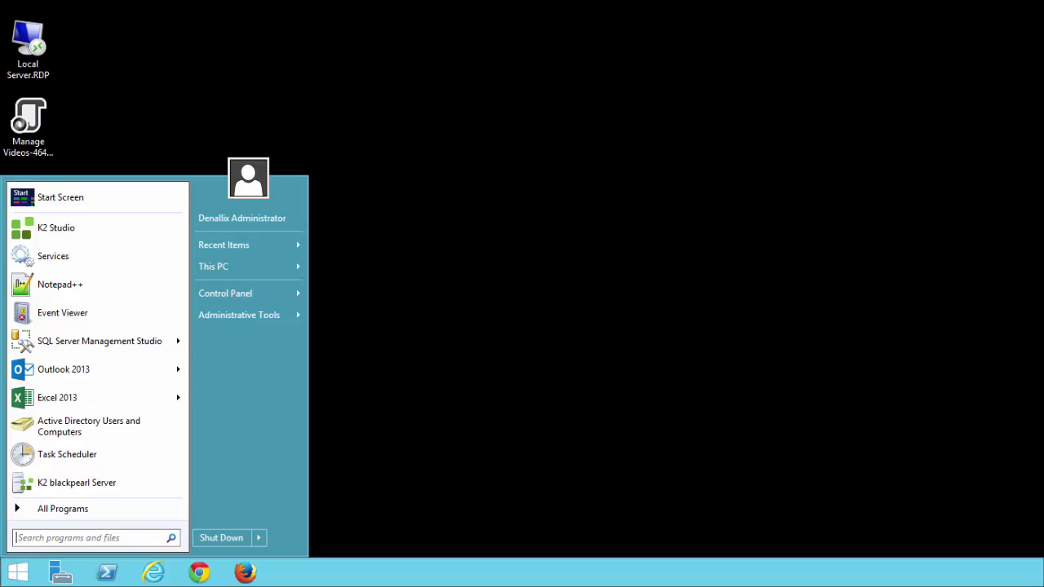
type("explorer")
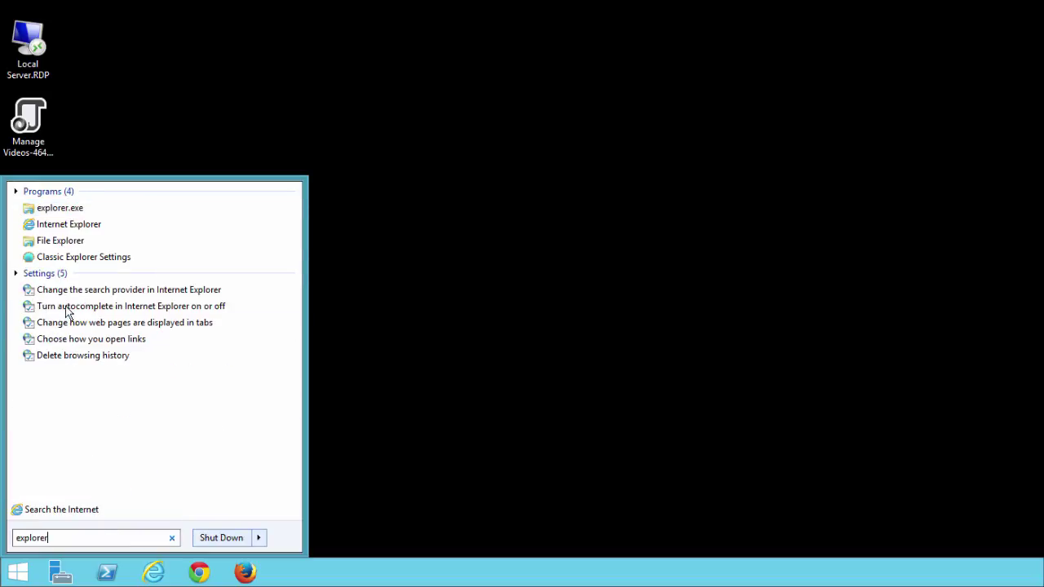
left_click(60, 241)
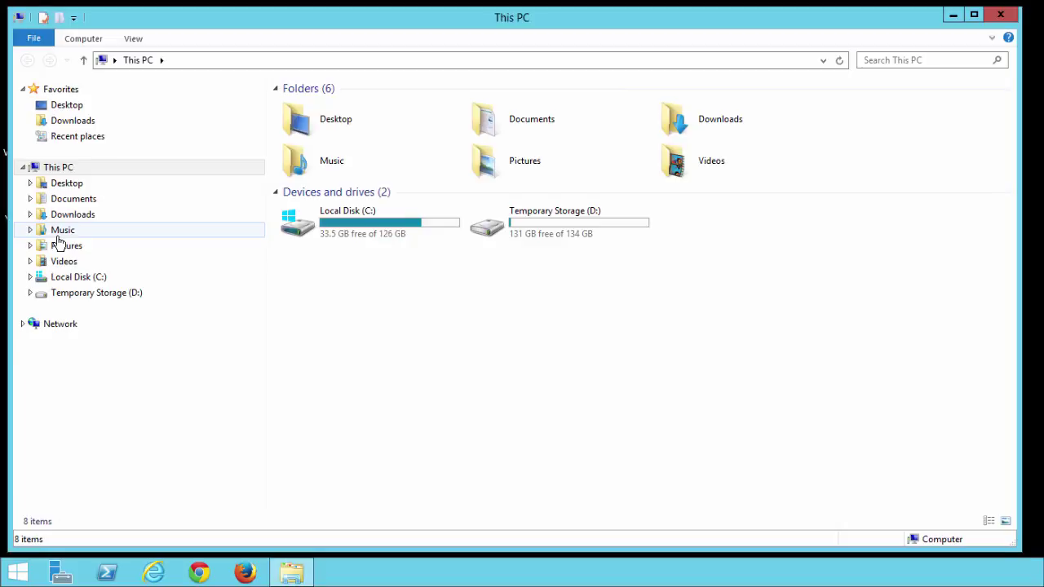
left_click(77, 277)
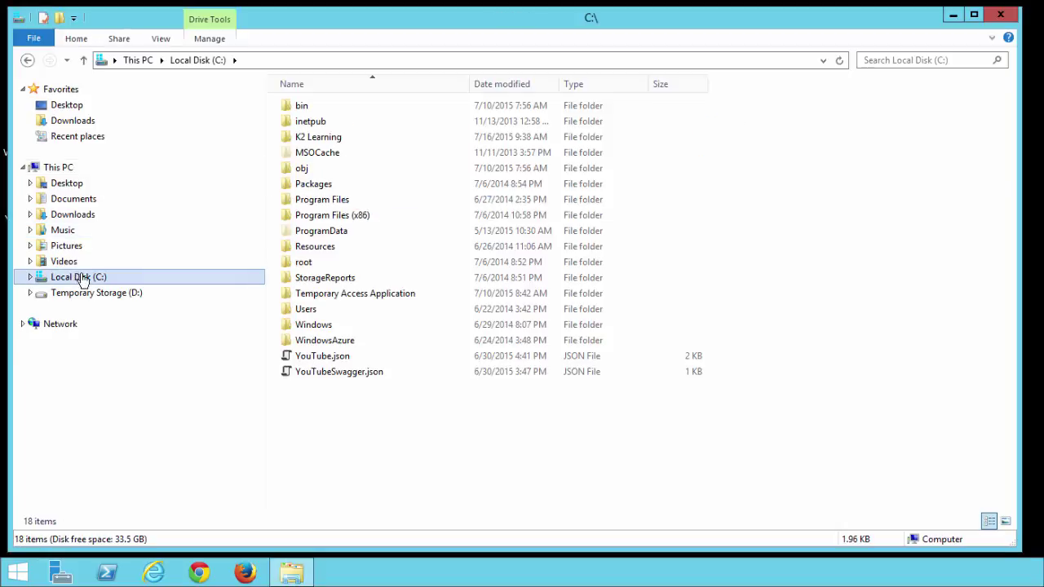
Launch SmartObject Service Tester.exe from C:\Program Files (x86)\K2 blackpearl\Bin and minimize the File Explorer window.
double_click(341, 216)
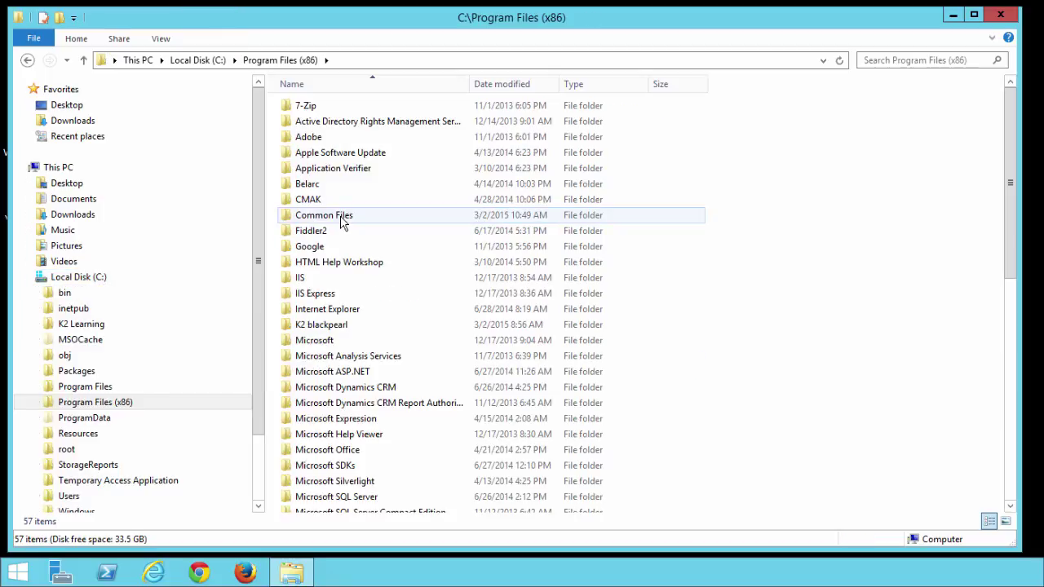
double_click(344, 324)
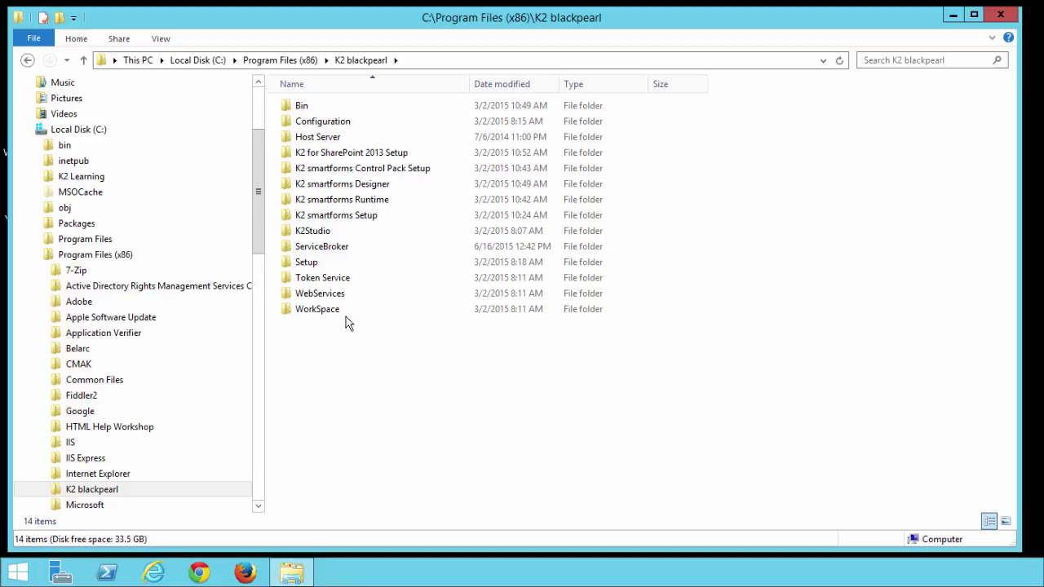
double_click(314, 106)
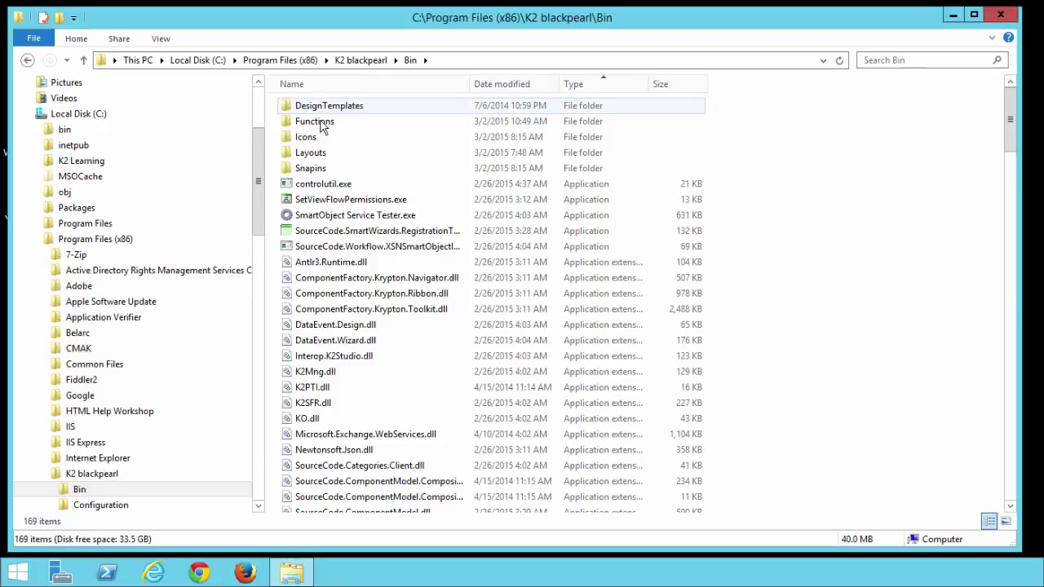
left_click(433, 214)
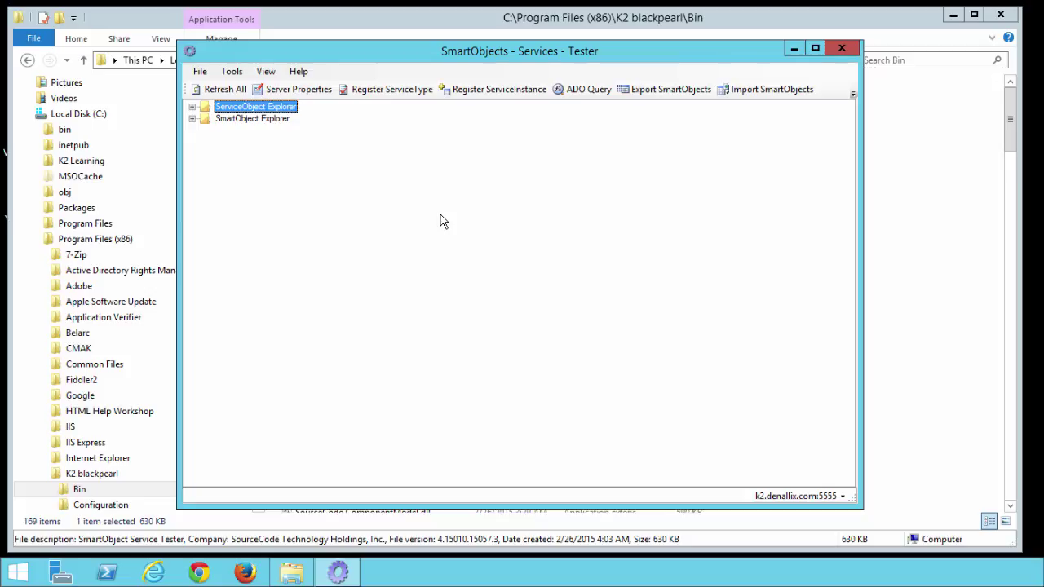
left_click(951, 16)
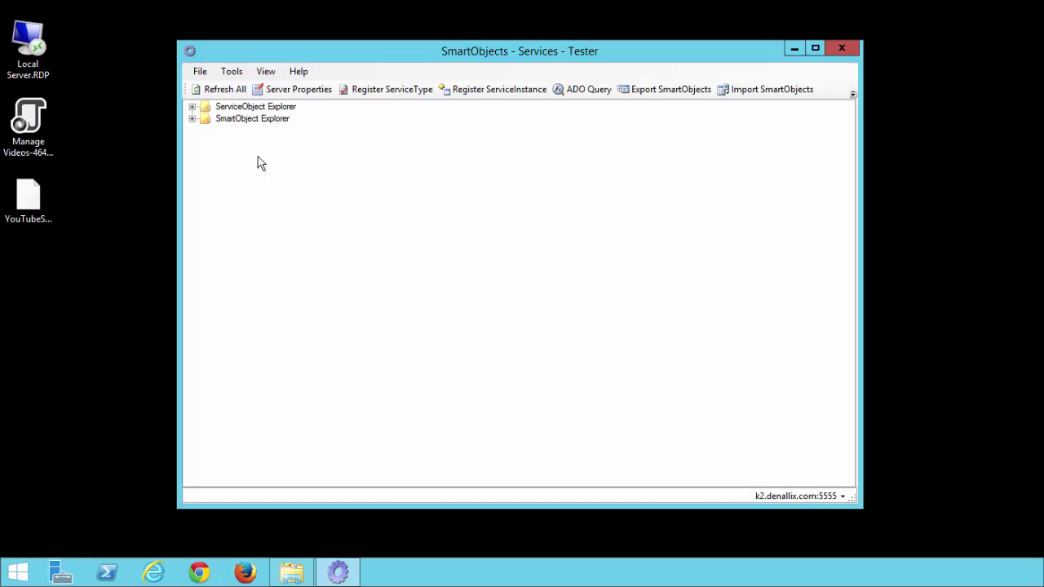
Select the Temporary Access Request Composite SmartObject in the SmartObject Explorer under K2 Learning, Temporary Access Application.
left_click(194, 120)
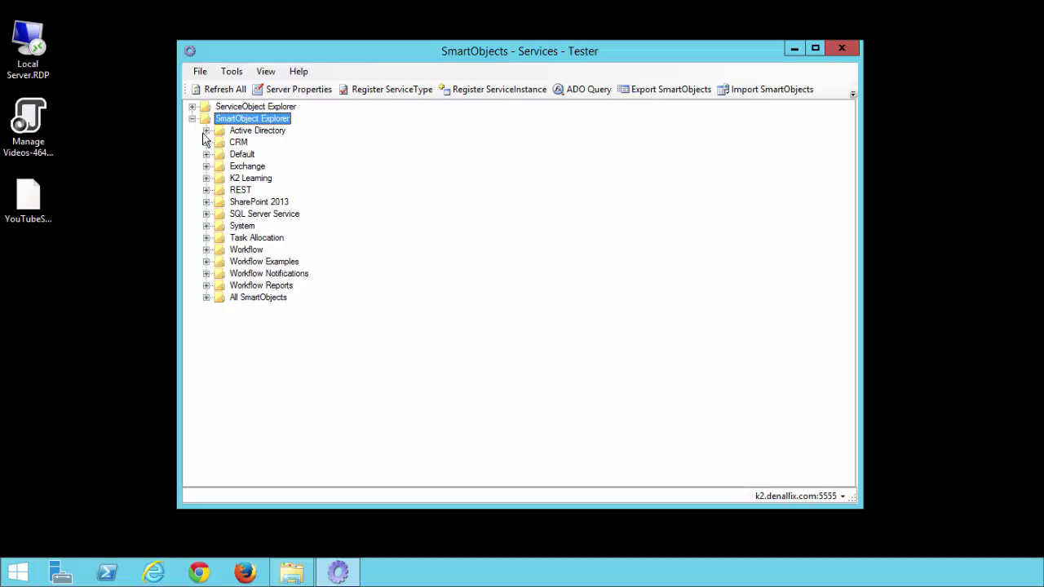
left_click(206, 179)
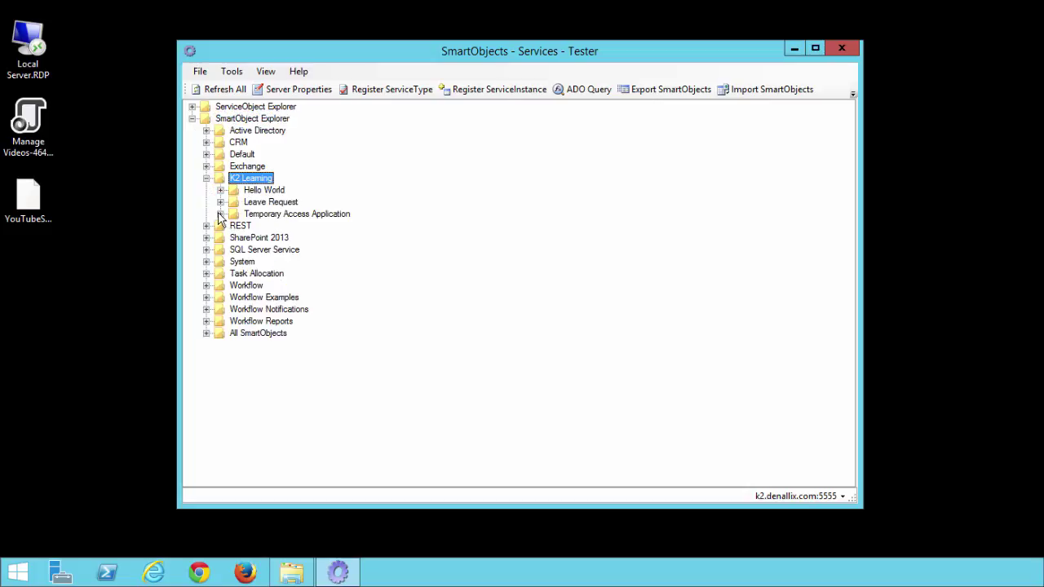
left_click(221, 215)
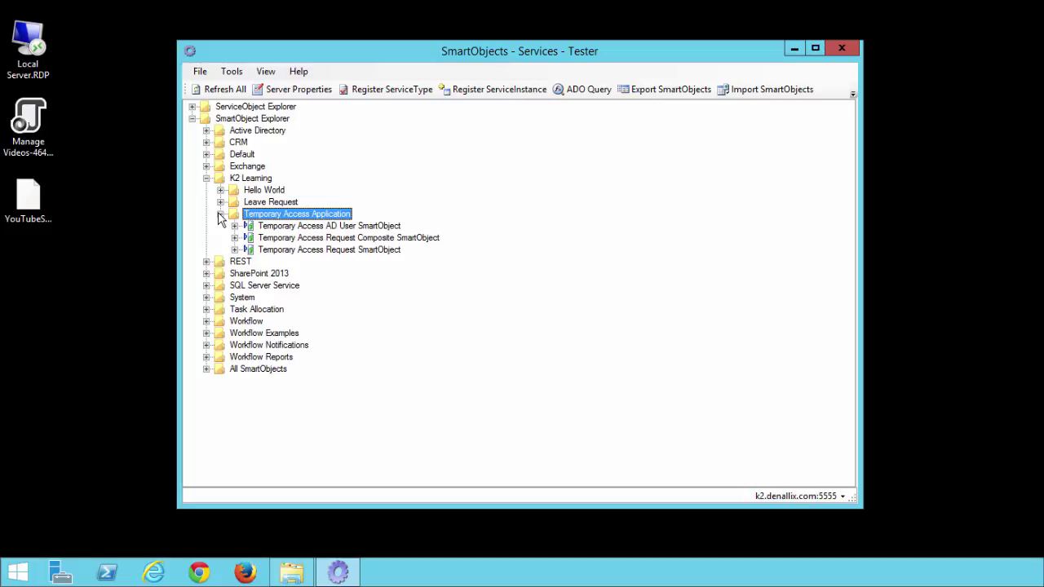
left_click(274, 238)
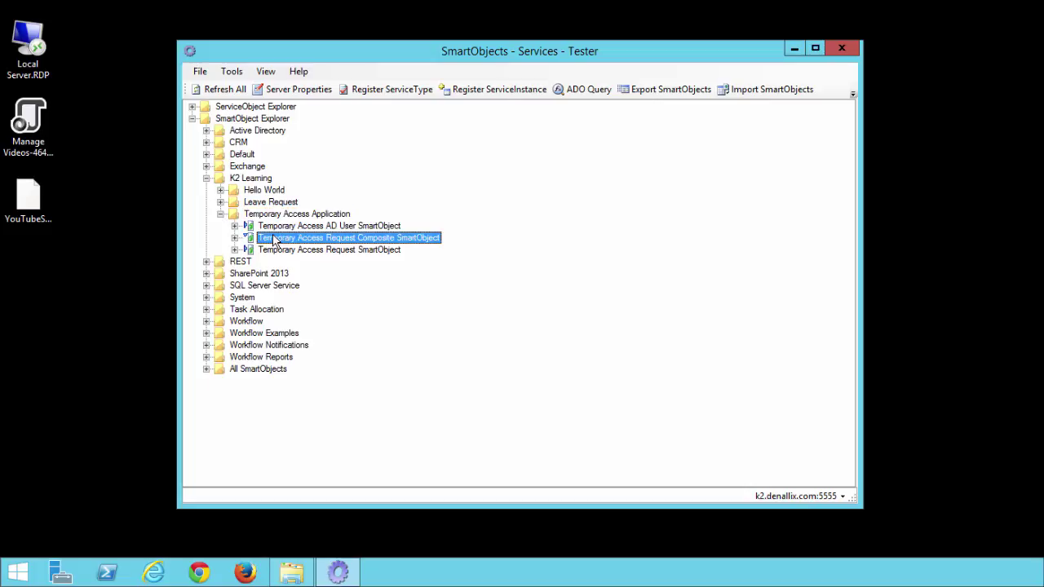
Execute the composite SmartObject's Get List method, review the returned rows through the workflow columns, and close the execution window.
right_click(355, 243)
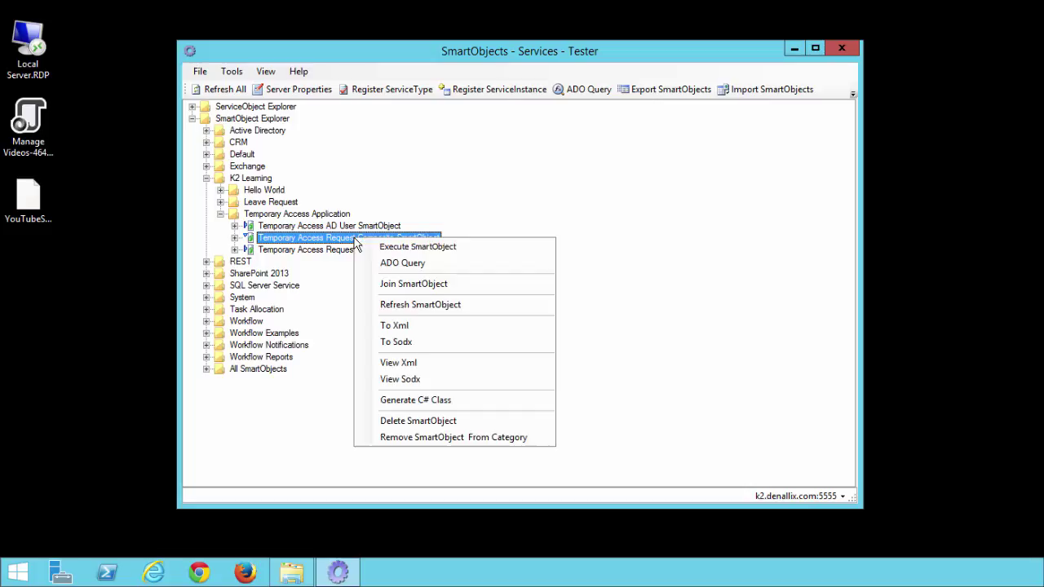
left_click(404, 247)
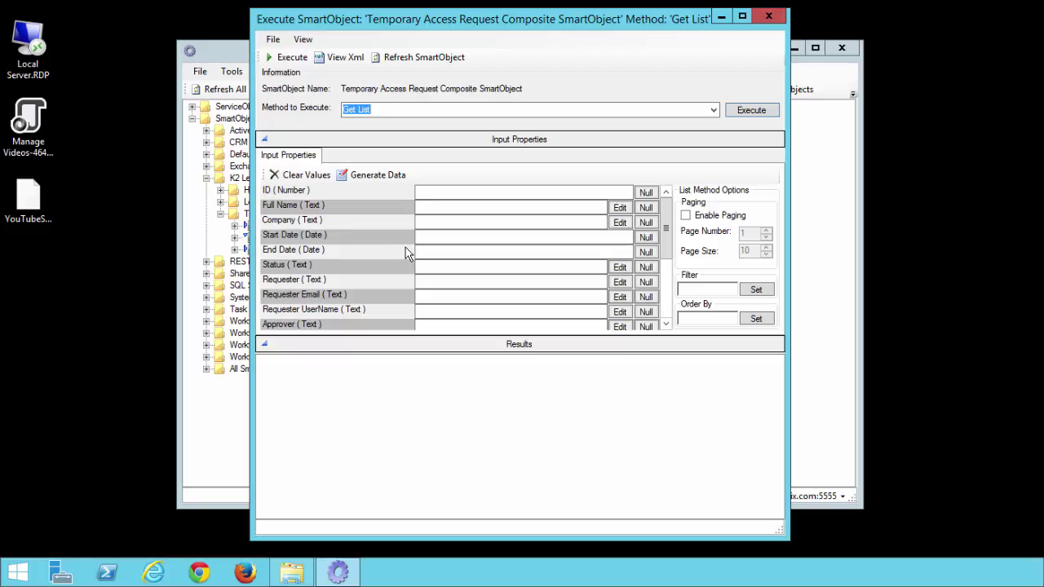
left_click(744, 112)
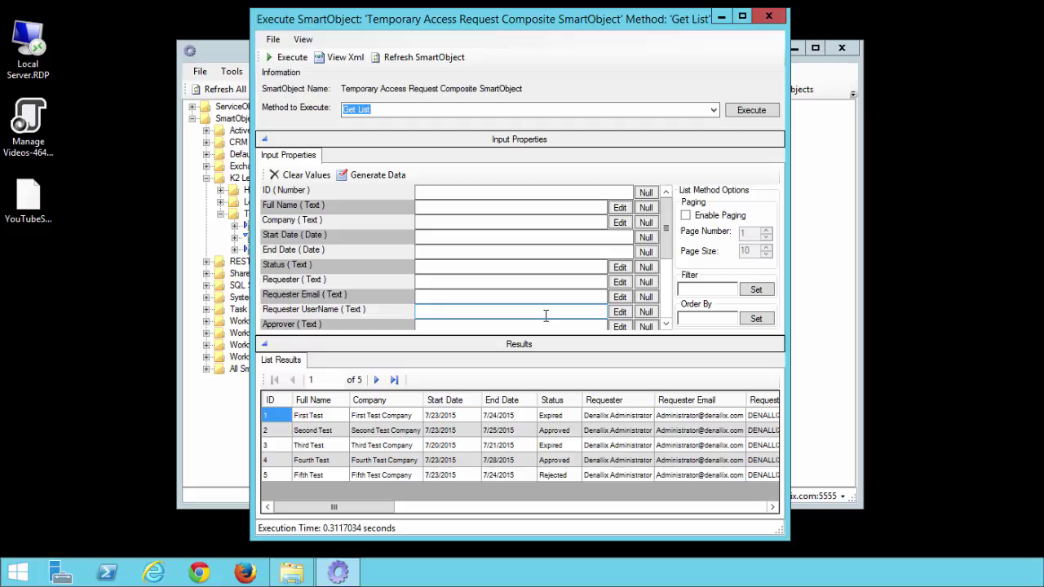
left_click_drag(377, 509, 768, 517)
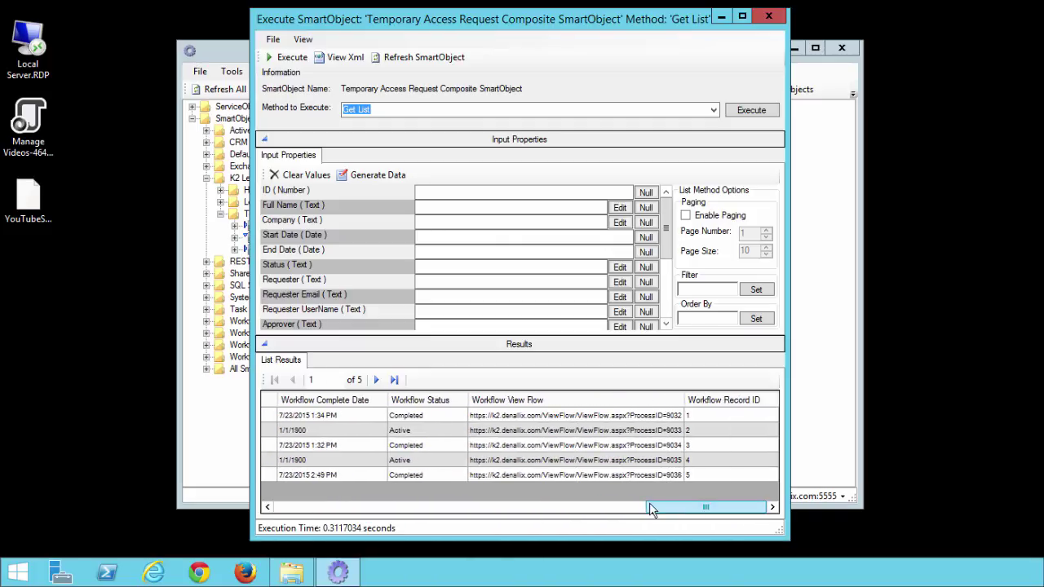
left_click(781, 23)
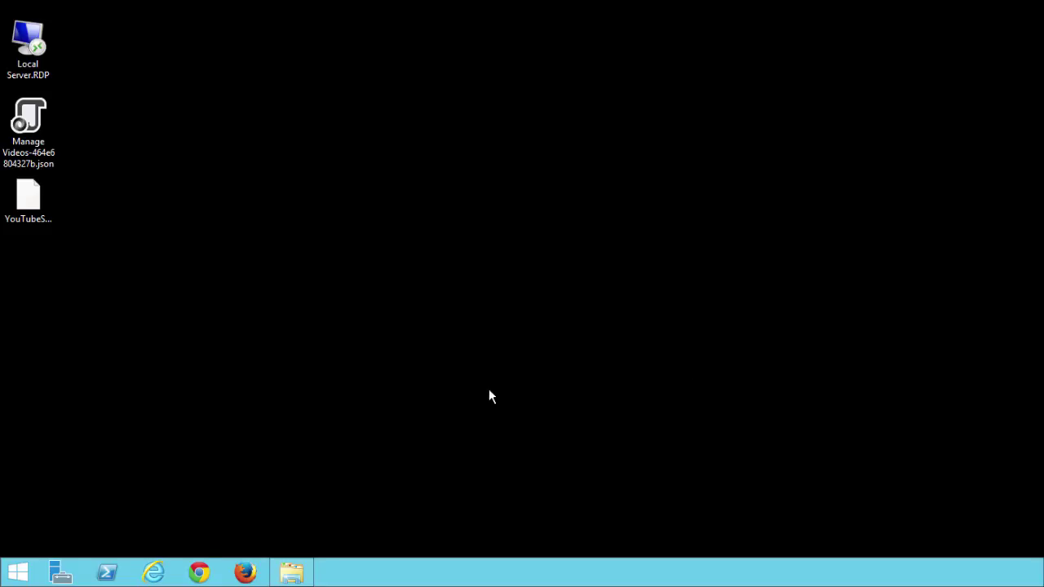
Launch K2 Designer from the K2 smartforms group of the installed K2 blackpearl programs.
left_click(18, 569)
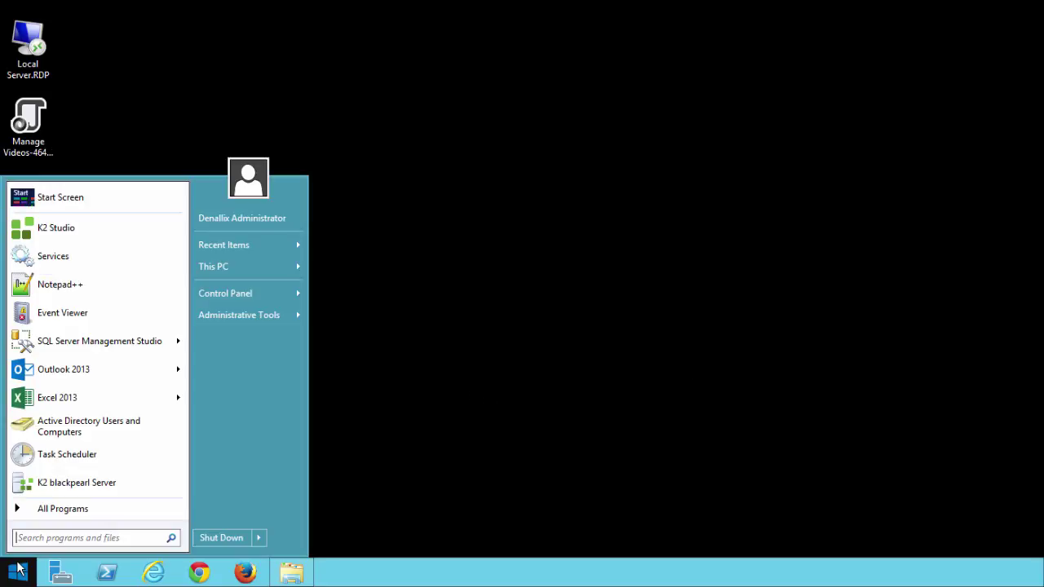
left_click(42, 514)
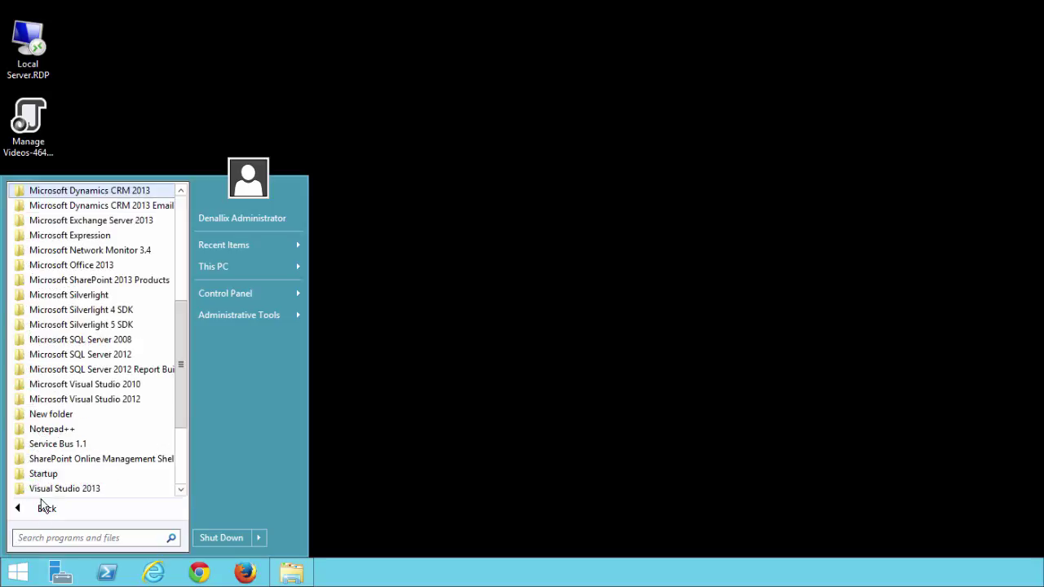
scroll(51, 459, "up", 5)
left_click(57, 384)
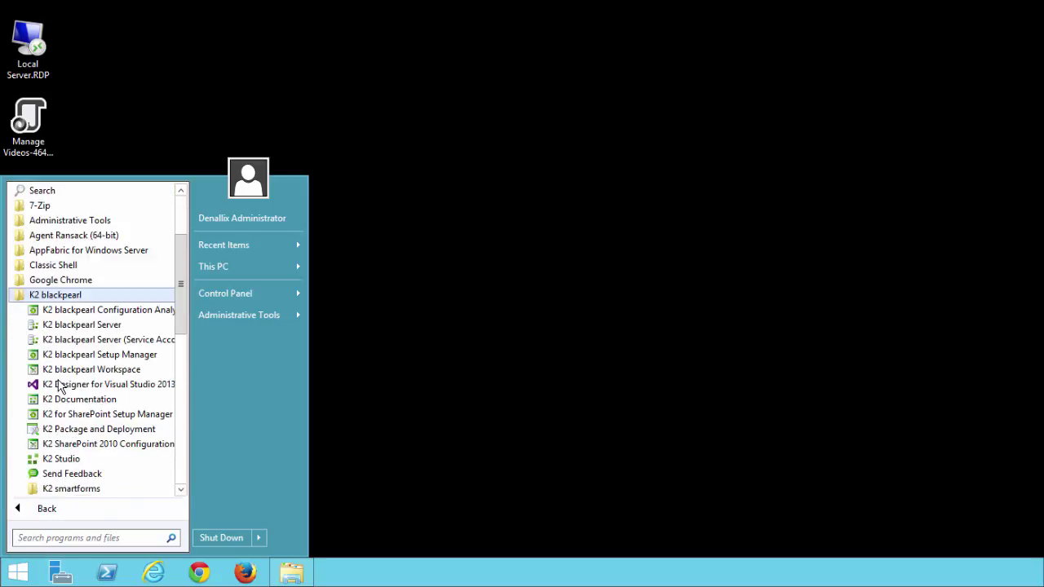
scroll(61, 387, "down", 3)
left_click(70, 357)
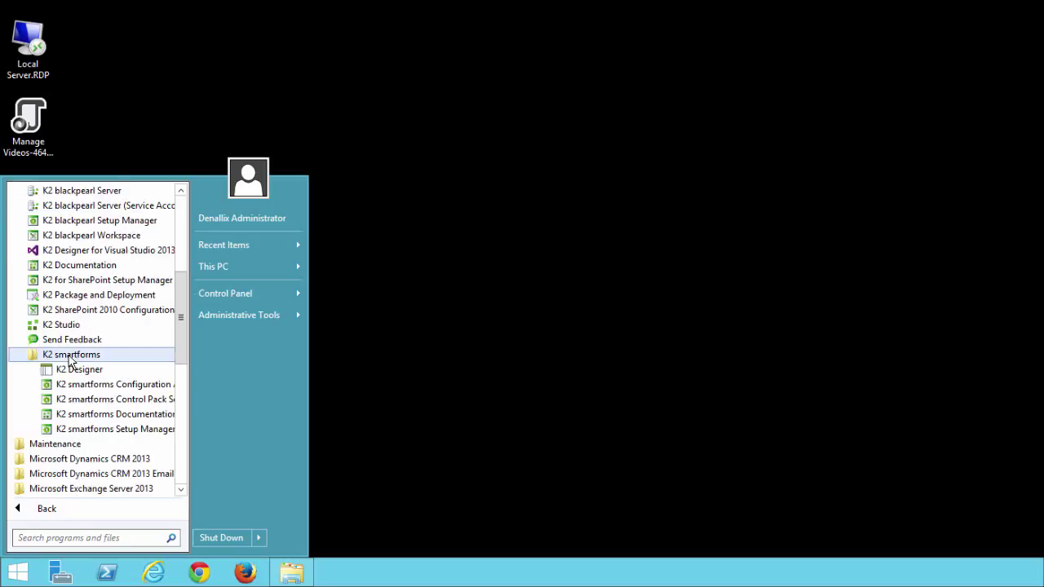
left_click(80, 372)
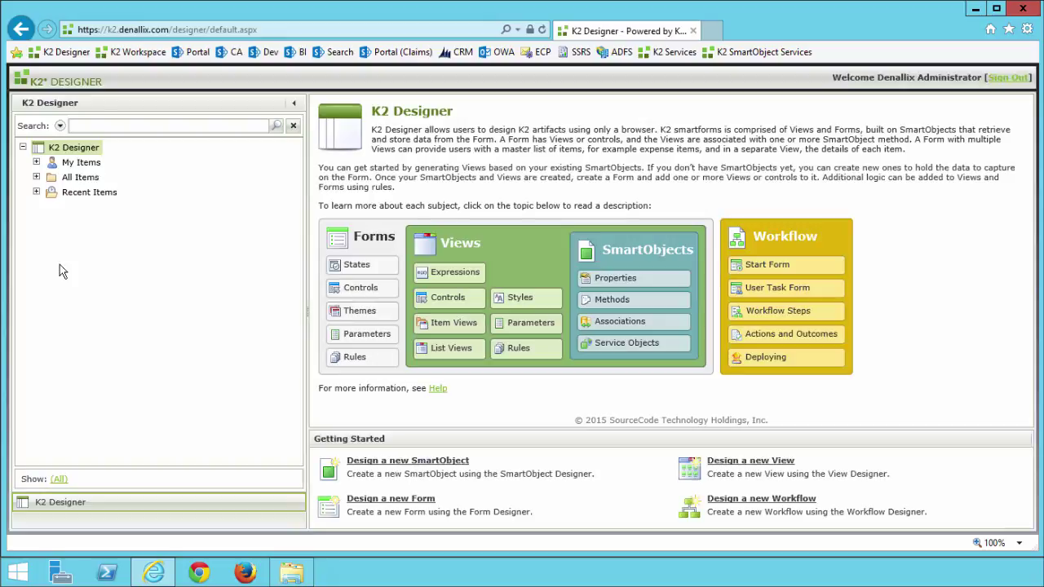
Start designing a new View from Temporary Access Request Composite SmartObject in K2 Learning, Temporary Access Application, and pass the introduction.
left_click(36, 177)
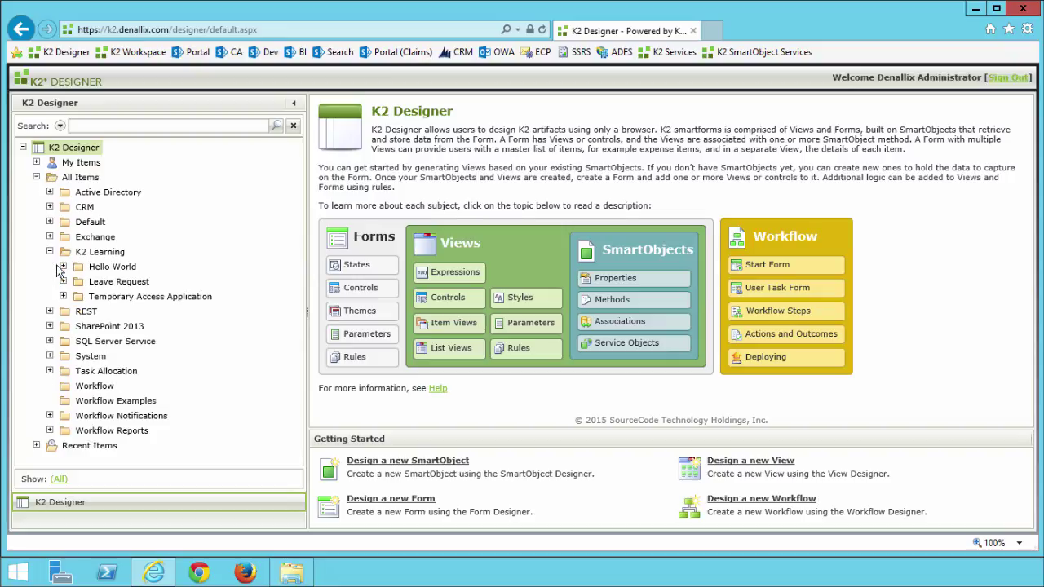
left_click(63, 297)
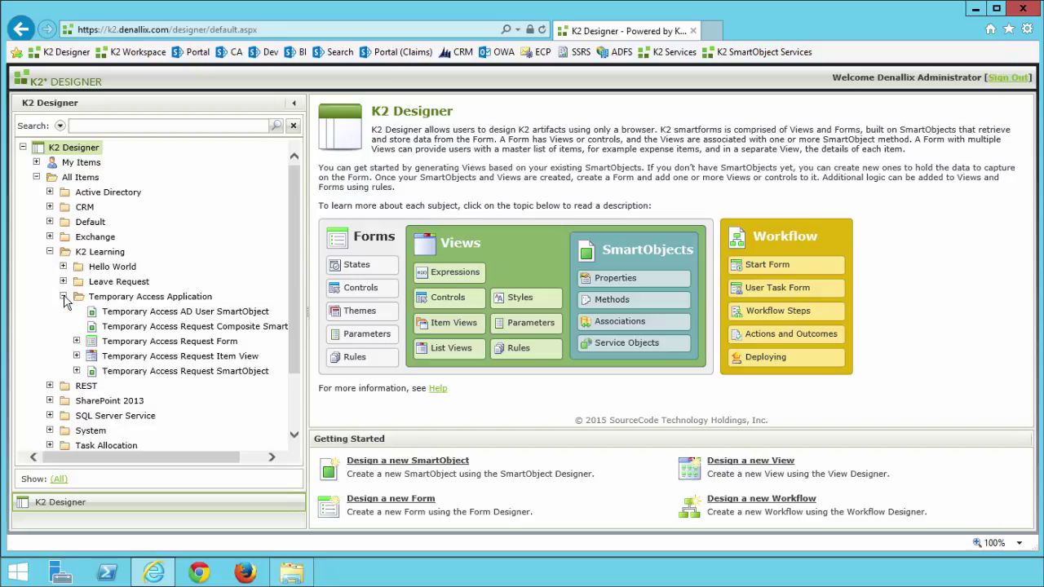
left_click(124, 329)
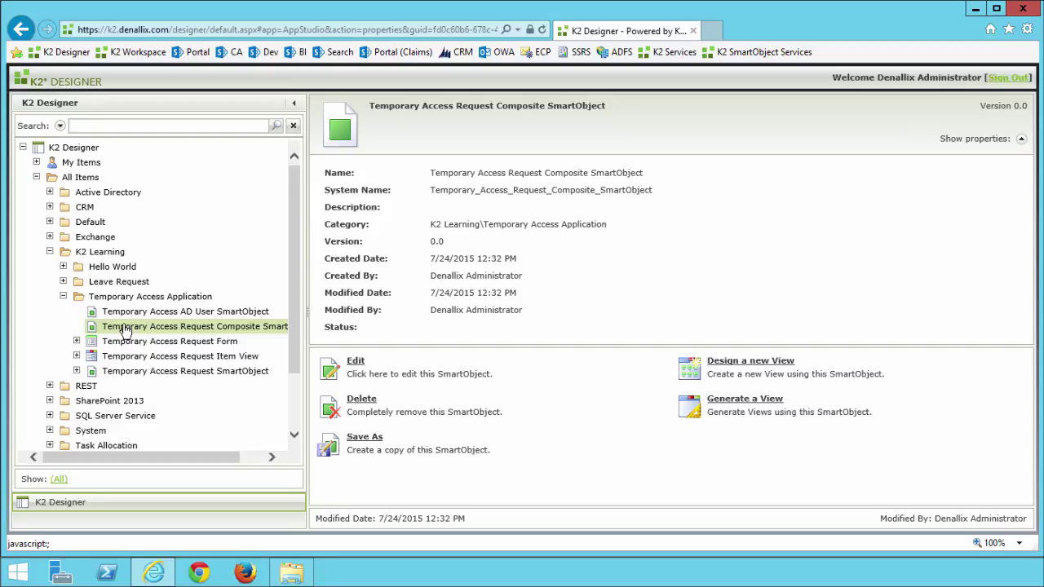
left_click(758, 372)
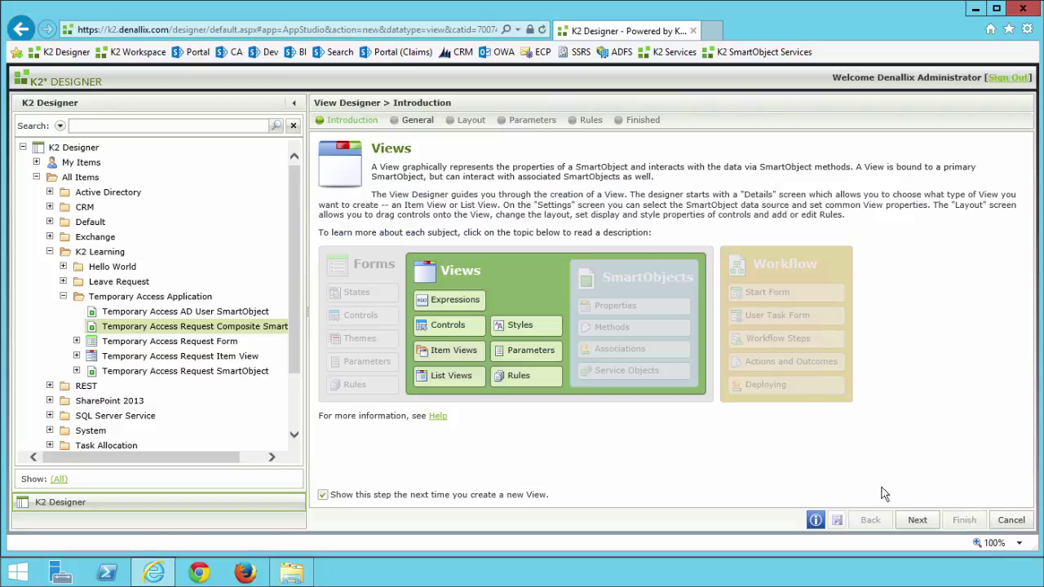
left_click(913, 520)
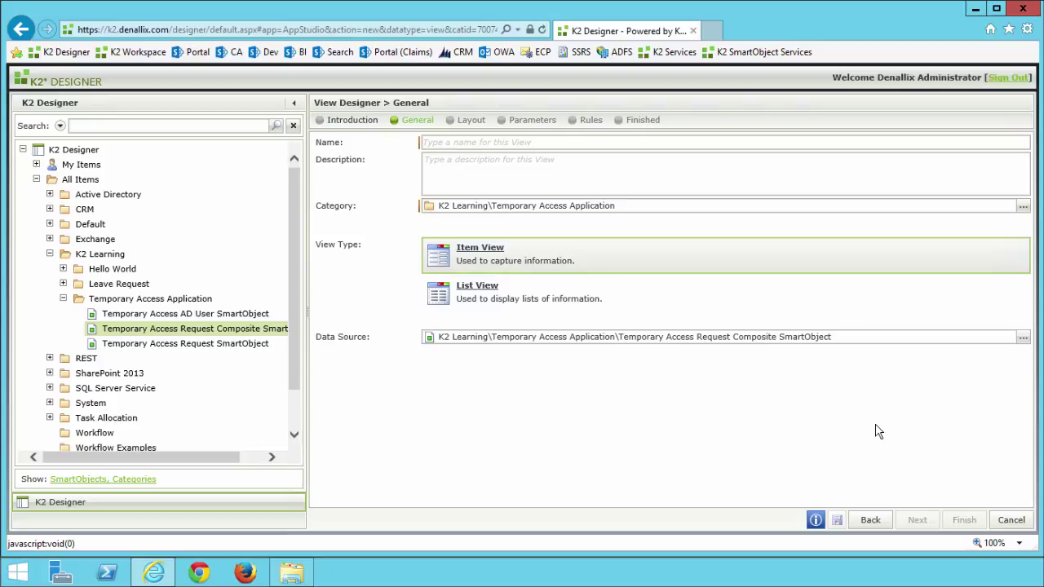
Name the View Temporary Access Request List View, make it a List View, and proceed to its layout.
left_click(530, 145)
type("Temporary Access Request List View")
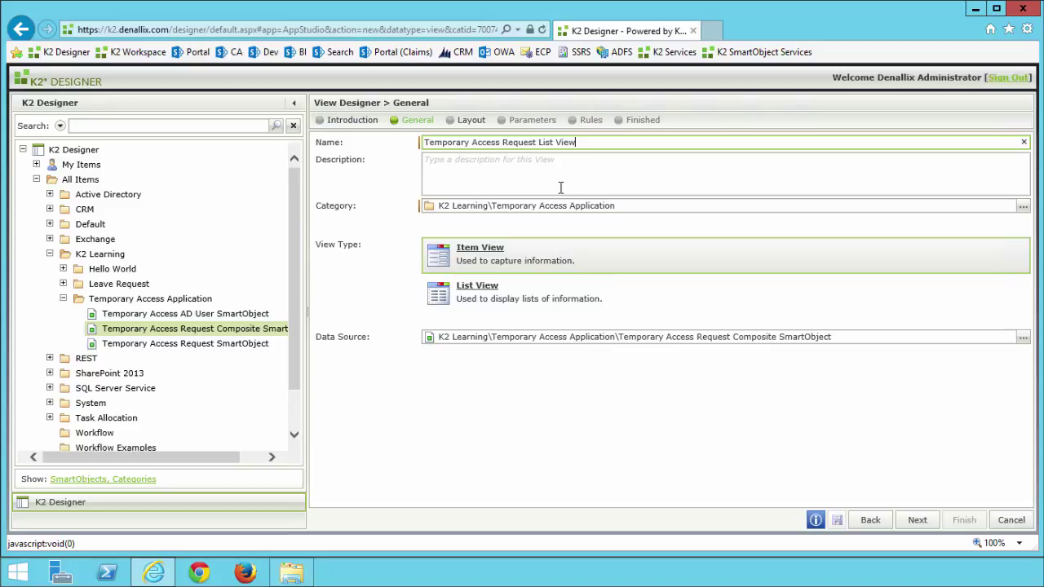
left_click(472, 290)
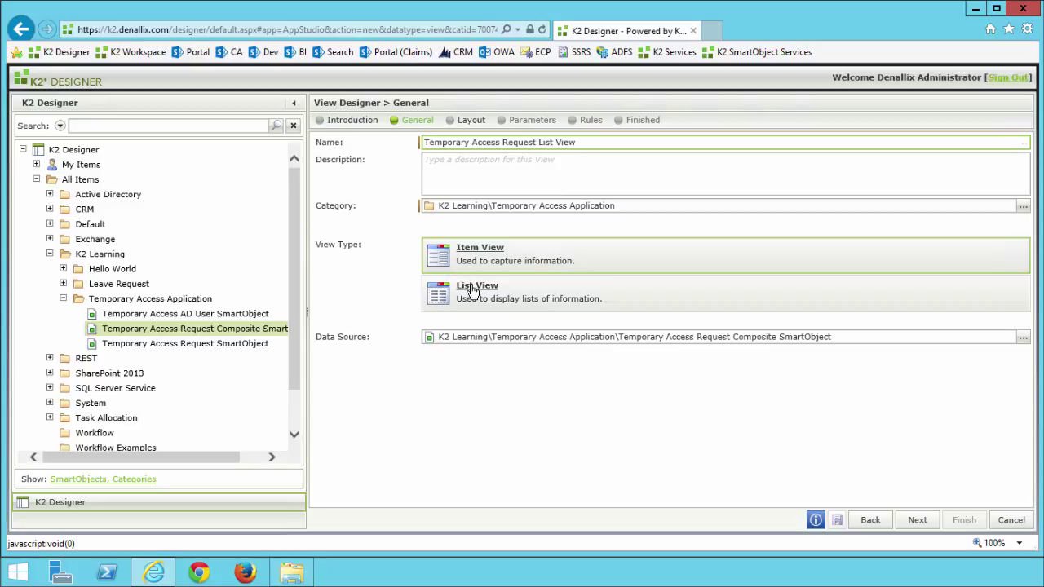
left_click(472, 290)
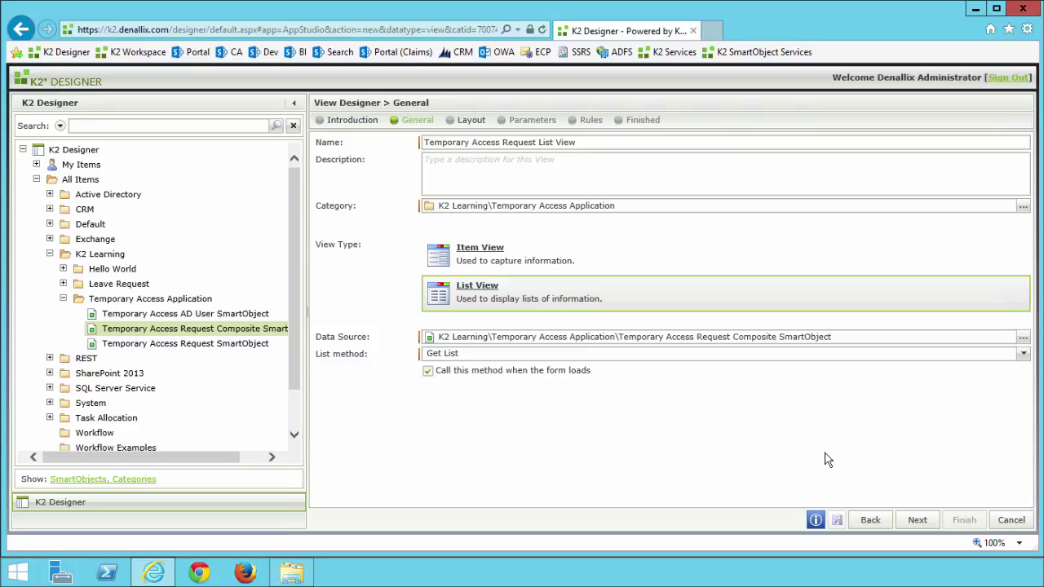
left_click(918, 519)
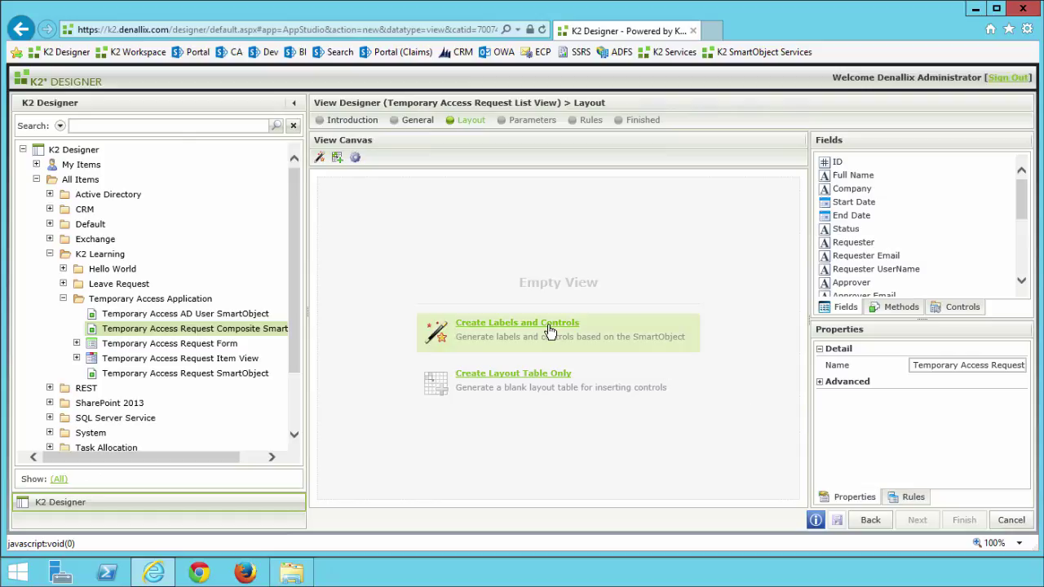
Generate labels and controls for Full Name, Company, Start Date, End Date, Status, Requester, Workflow Status and Workflow View Flow.
left_click(549, 331)
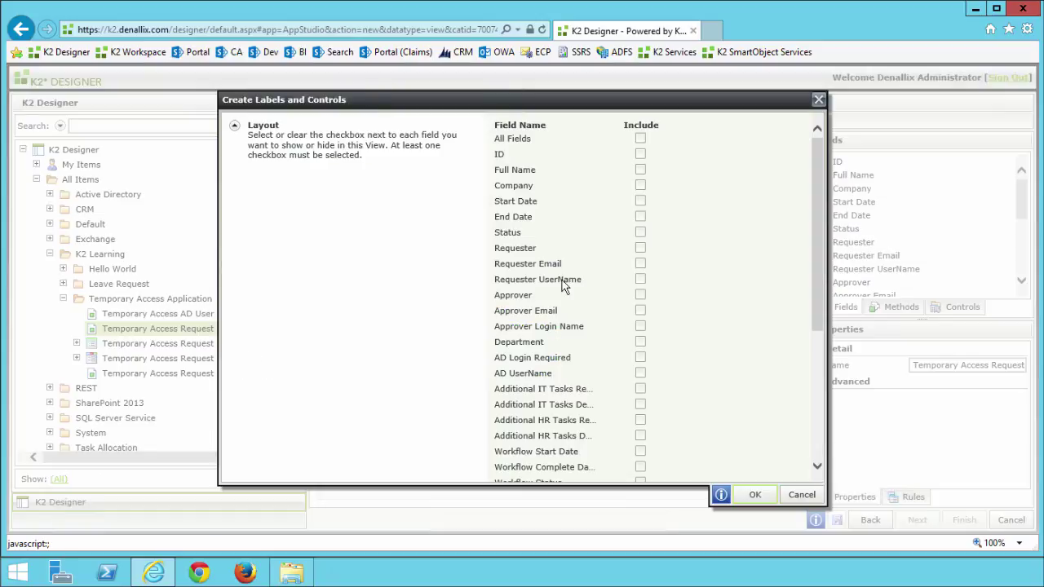
left_click(640, 169)
left_click(640, 186)
left_click(640, 201)
left_click(641, 216)
left_click(640, 233)
left_click(641, 249)
left_click_drag(822, 266, 822, 339)
left_click(641, 346)
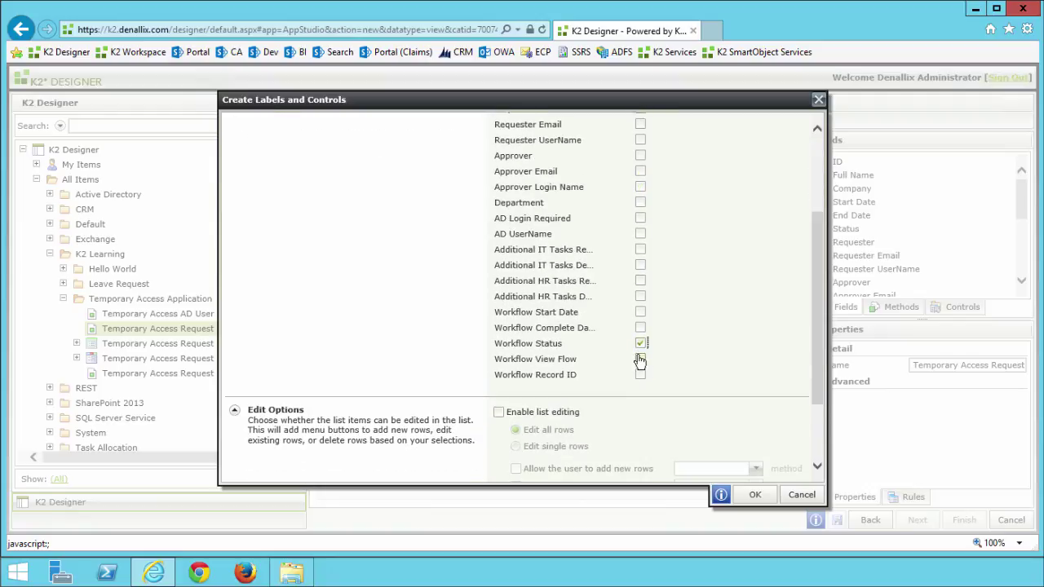
left_click(639, 360)
scroll(691, 355, "down", 3)
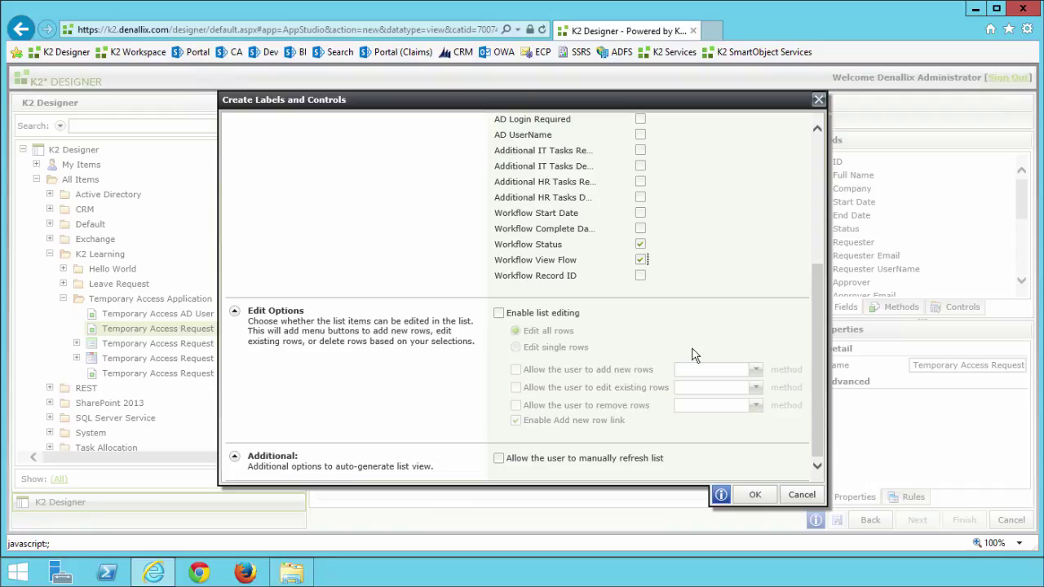
left_click(755, 495)
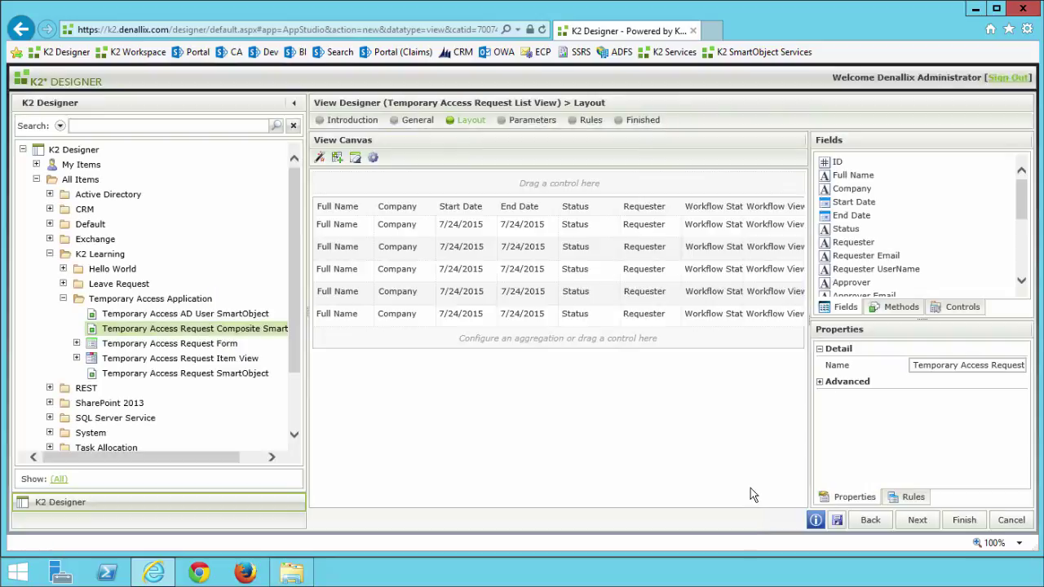
Proceed to the View's rules and add a rule that fires when the View executes List item double click.
left_click(917, 522)
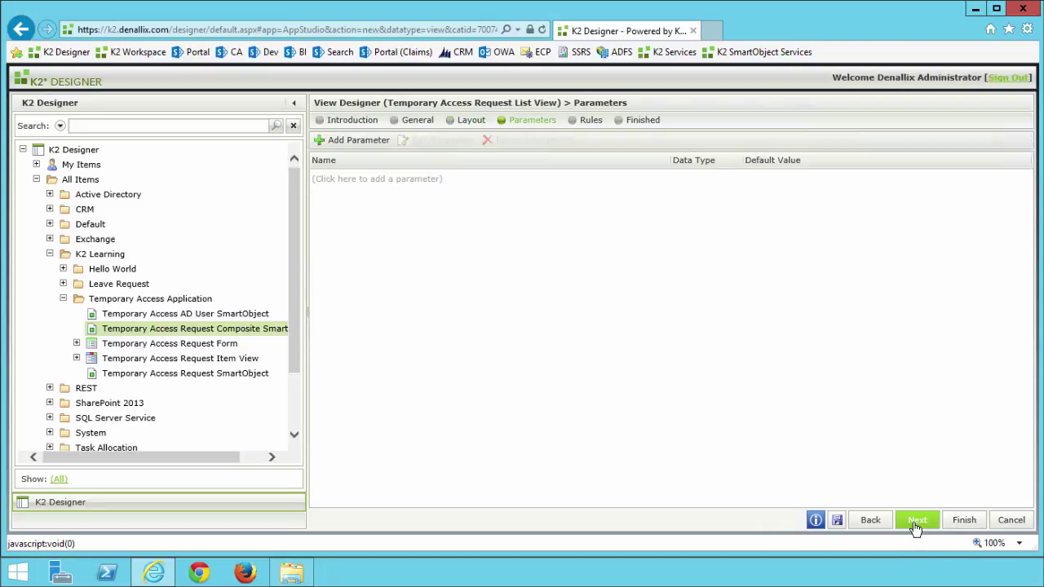
left_click(915, 526)
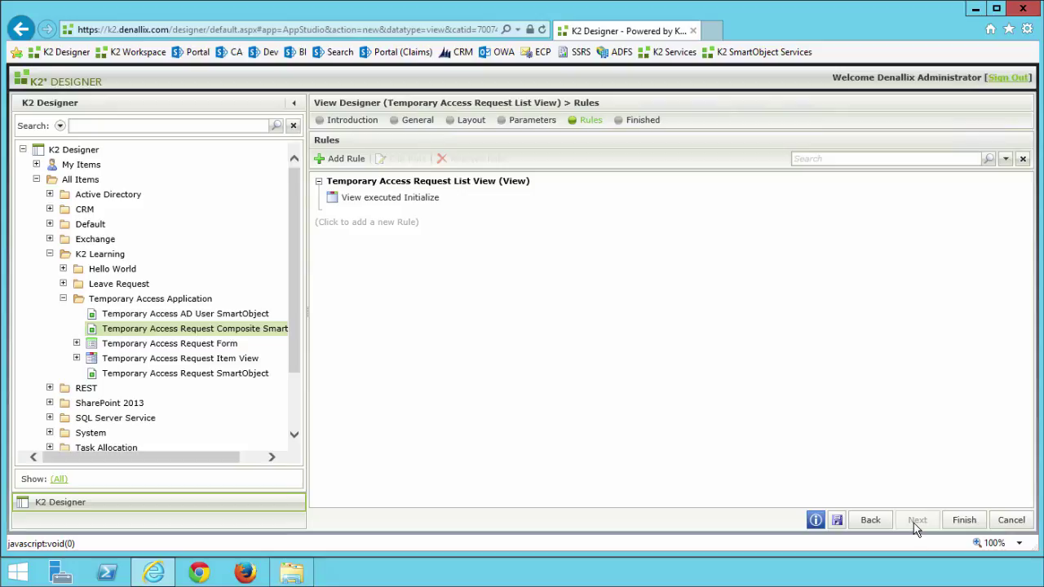
left_click(363, 166)
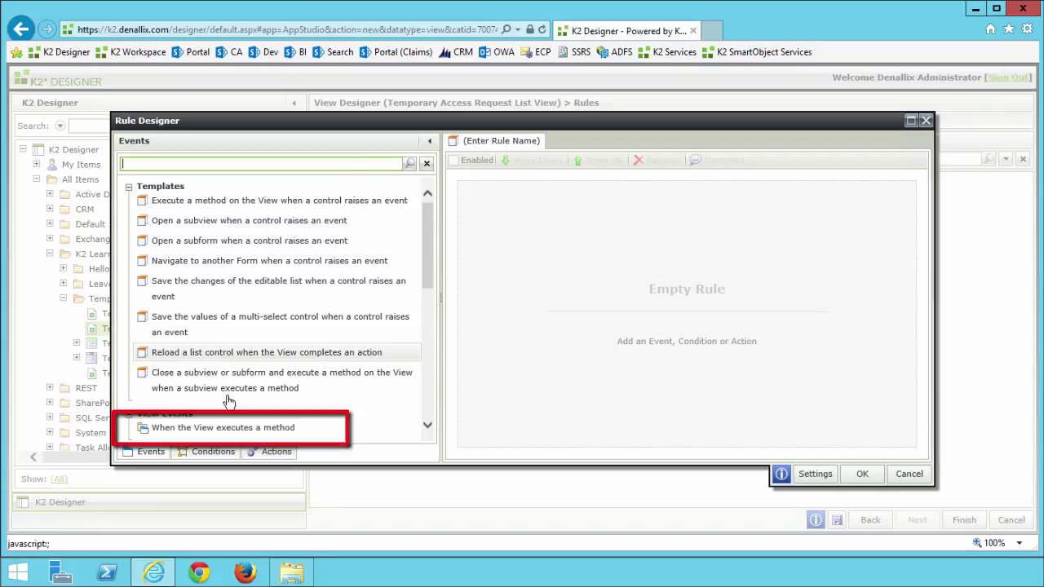
left_click(309, 435)
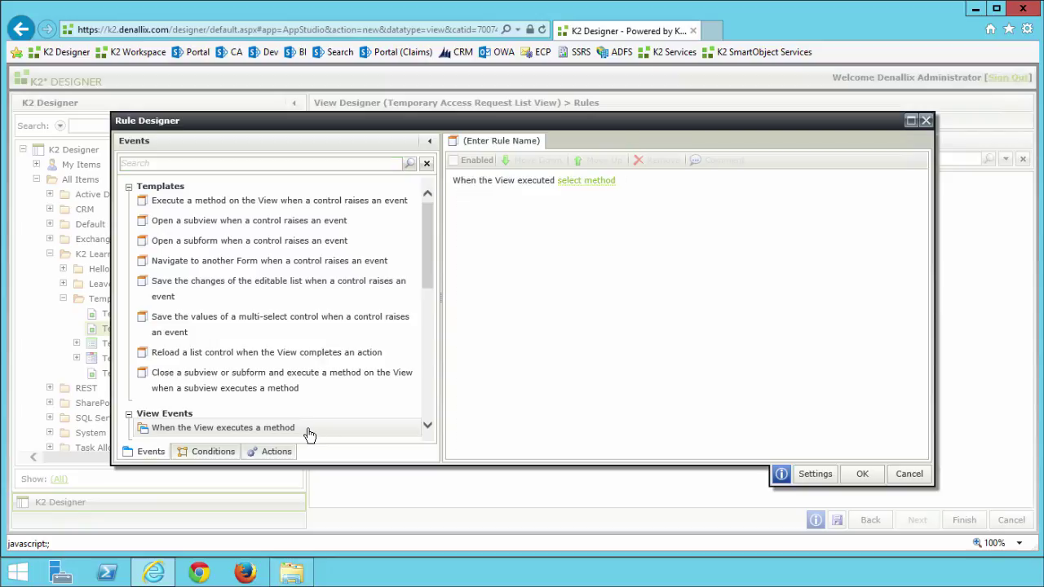
left_click(575, 181)
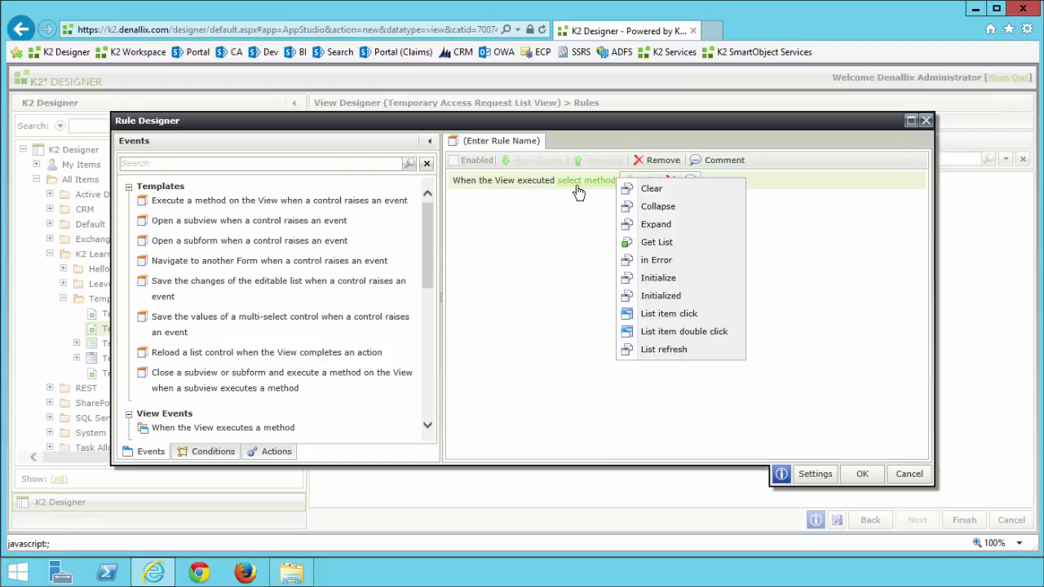
left_click(689, 332)
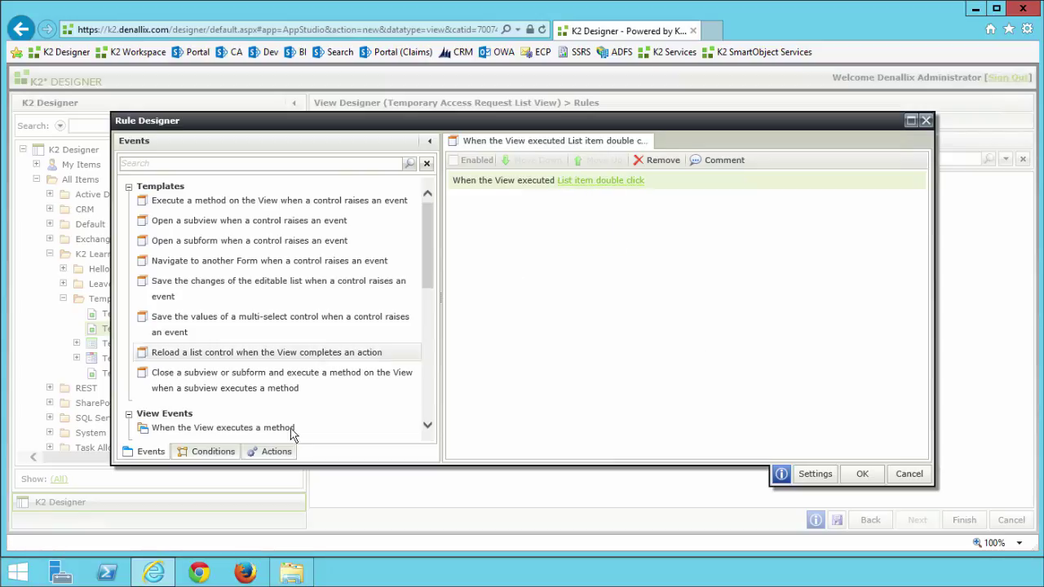
Filter the rule actions by "navigate" and add the Navigate to a URL action to the double-click rule.
left_click(276, 457)
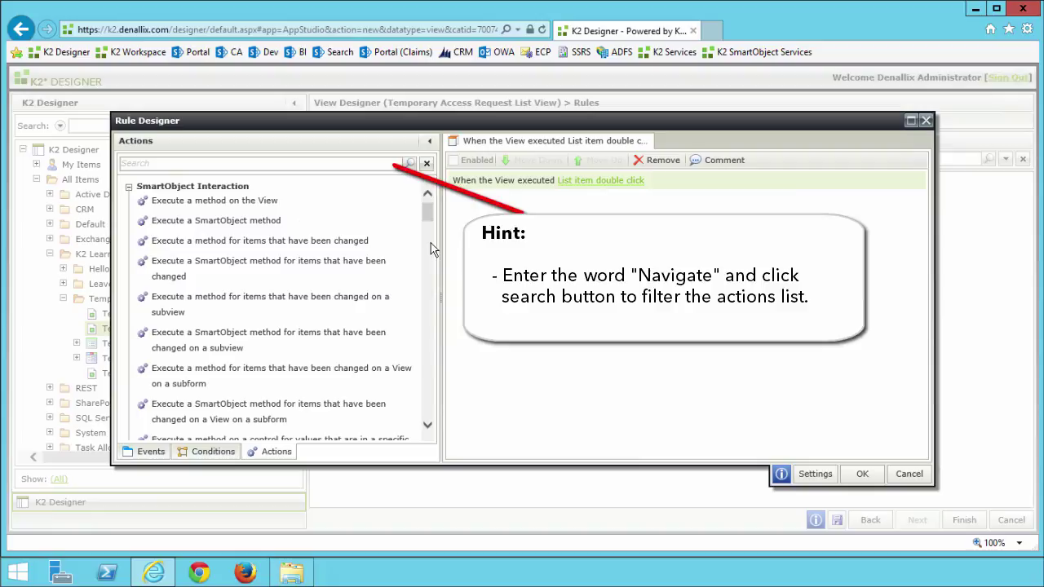
type("navigate")
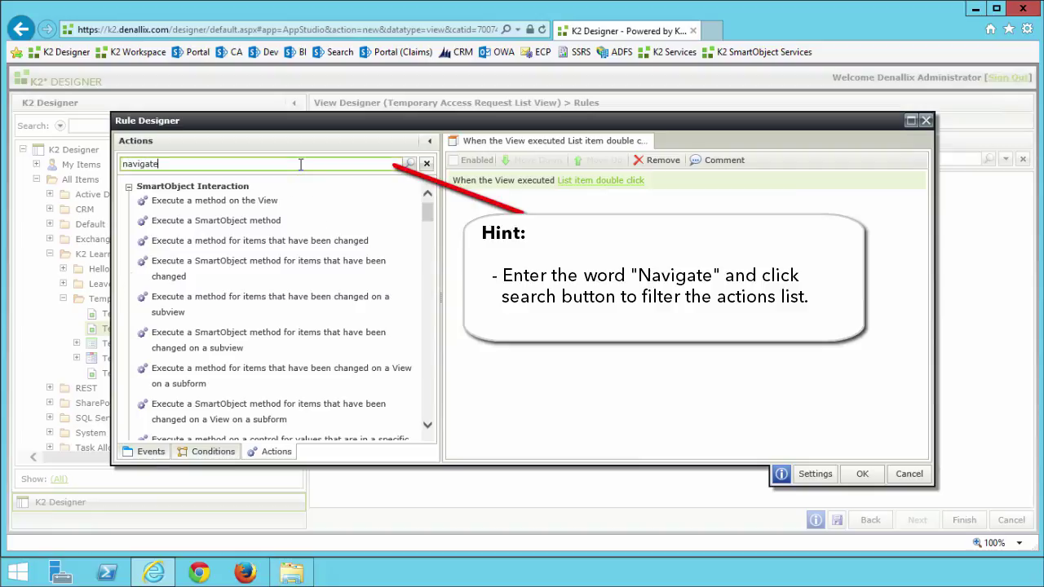
key("Return")
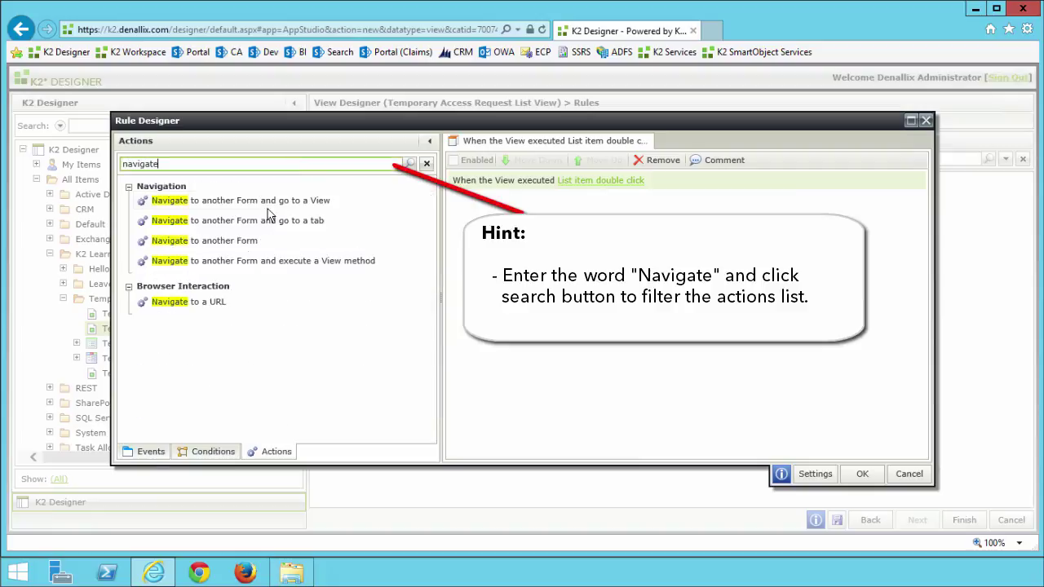
double_click(212, 311)
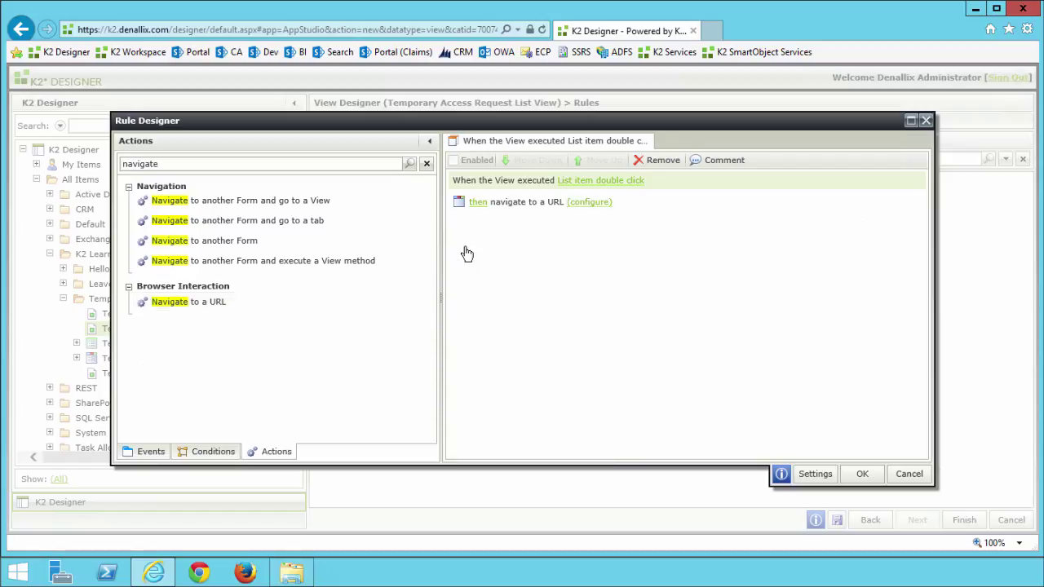
Set the Navigate to a URL action's base URL to the composite SmartObject's Workflow View Flow property.
left_click(584, 204)
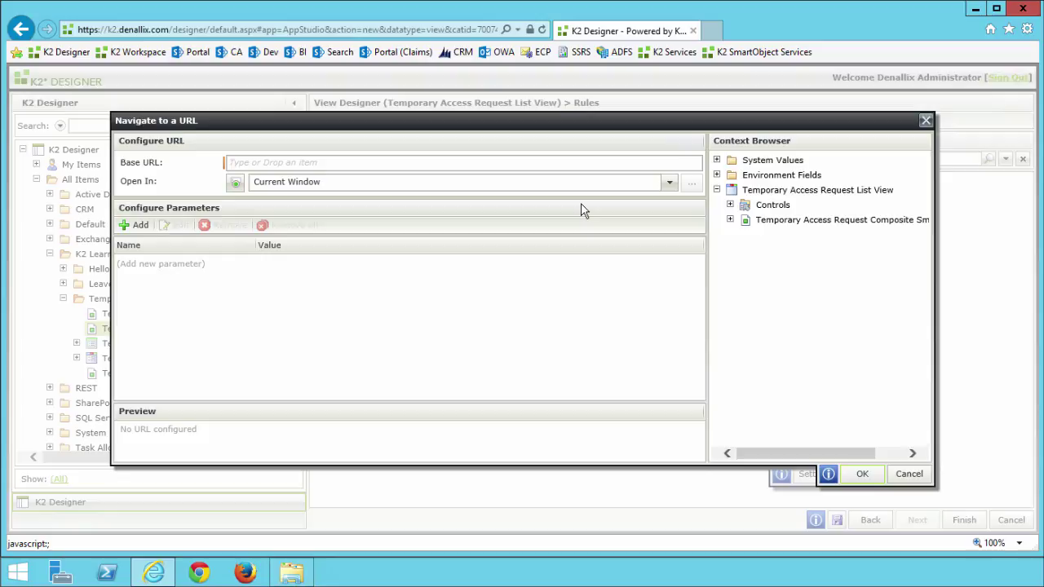
left_click(730, 220)
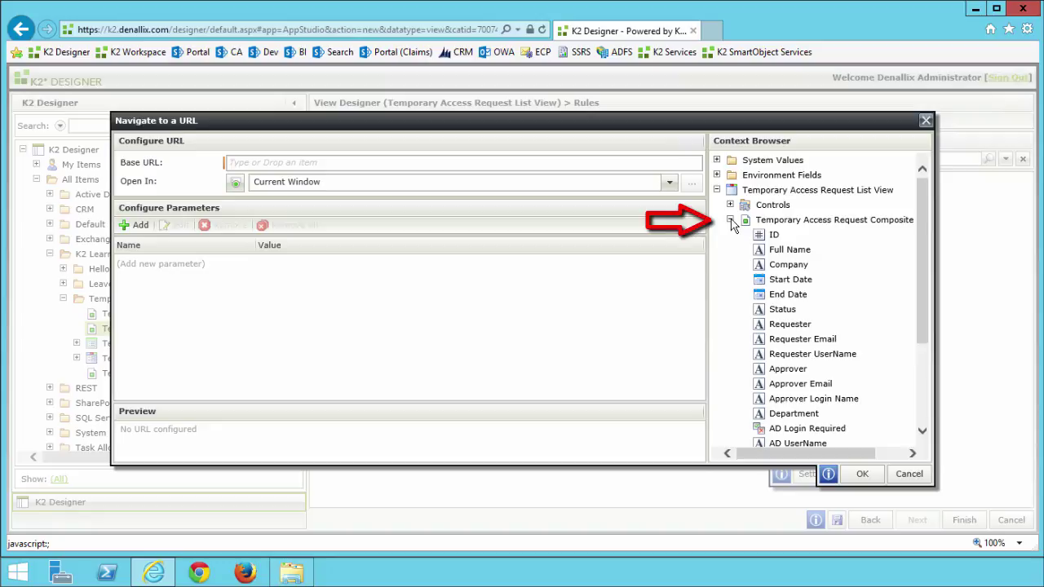
left_click_drag(916, 258, 928, 346)
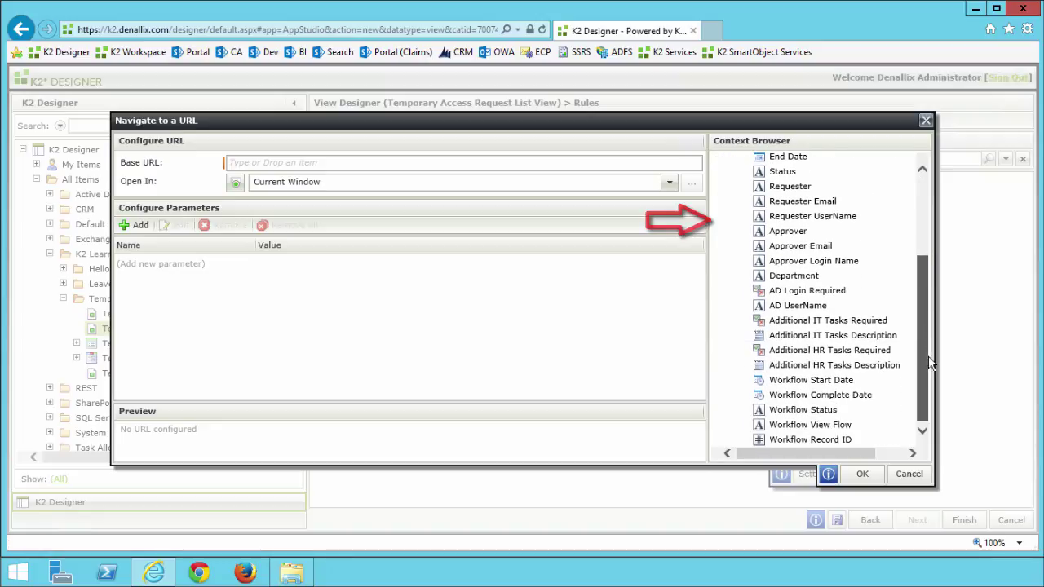
left_click_drag(836, 432, 313, 165)
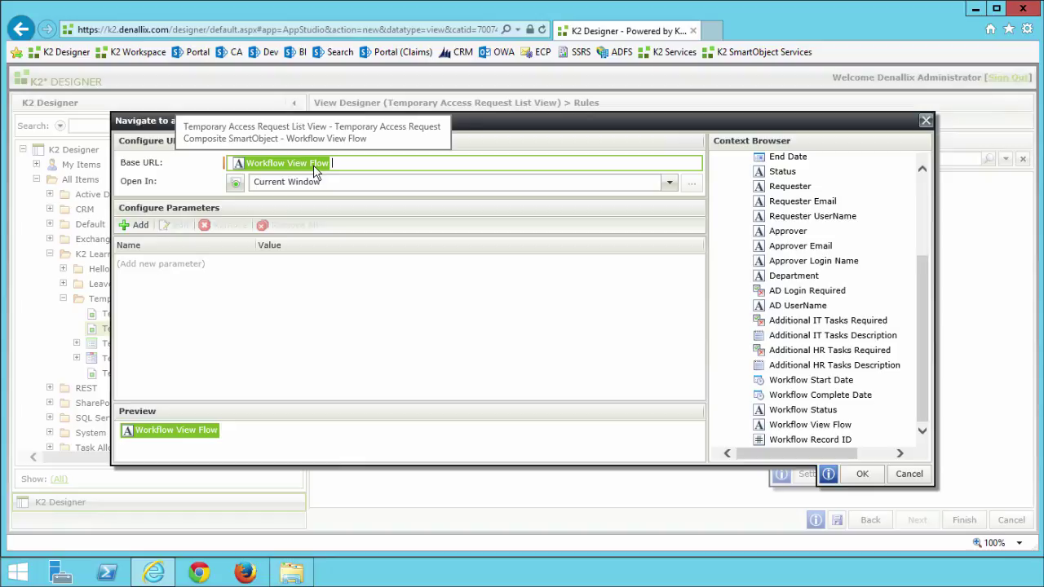
Make the URL open in New Window (or Tab), then save the double-click rule and finish the View.
left_click(667, 184)
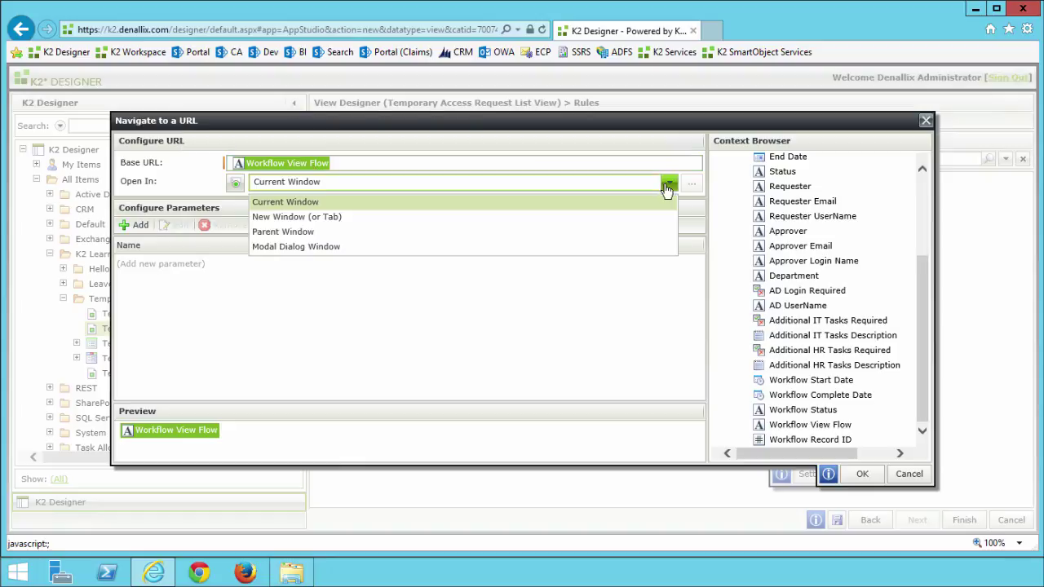
left_click(330, 215)
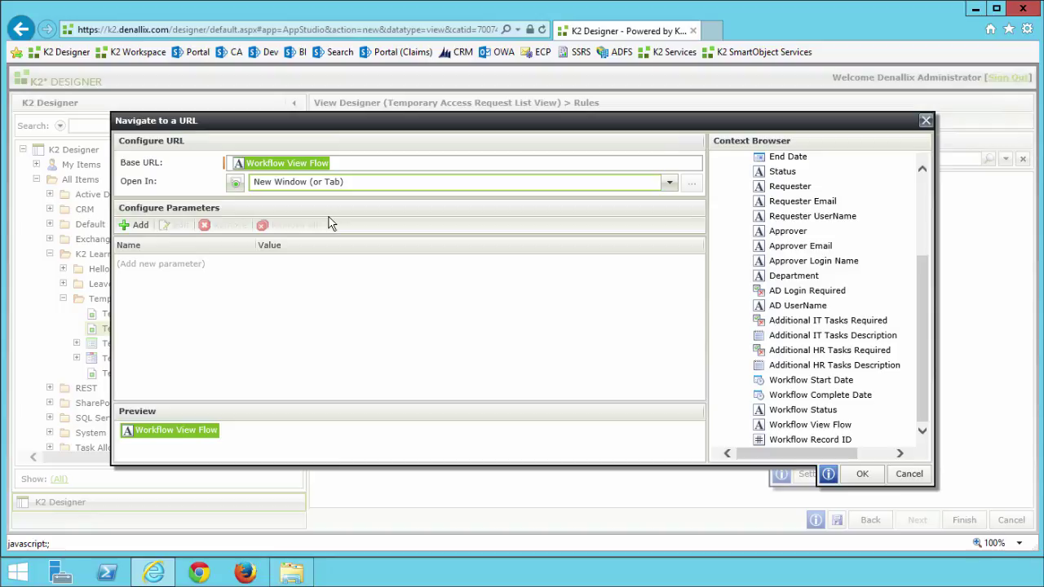
left_click(858, 474)
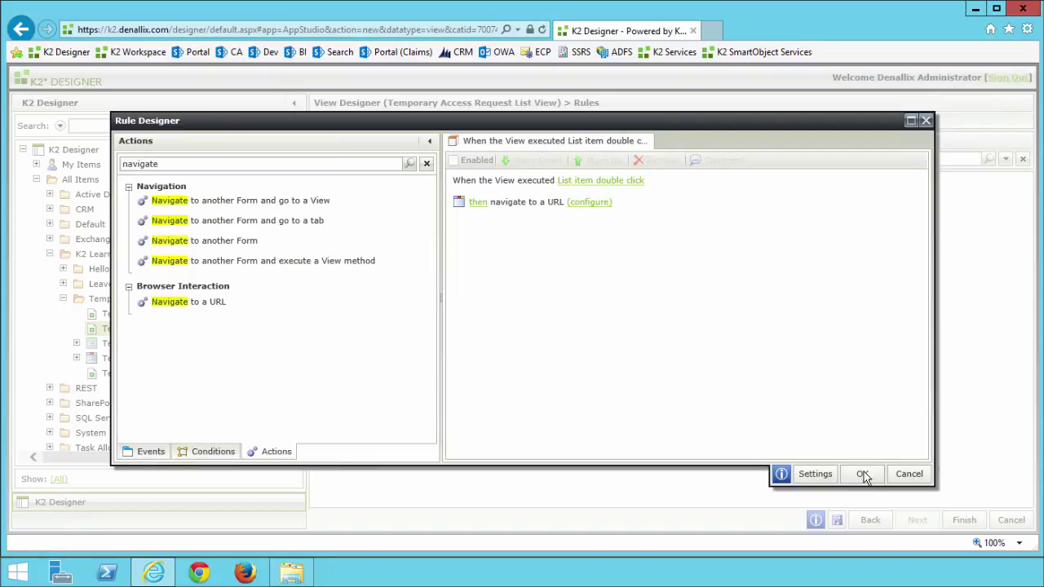
left_click(864, 480)
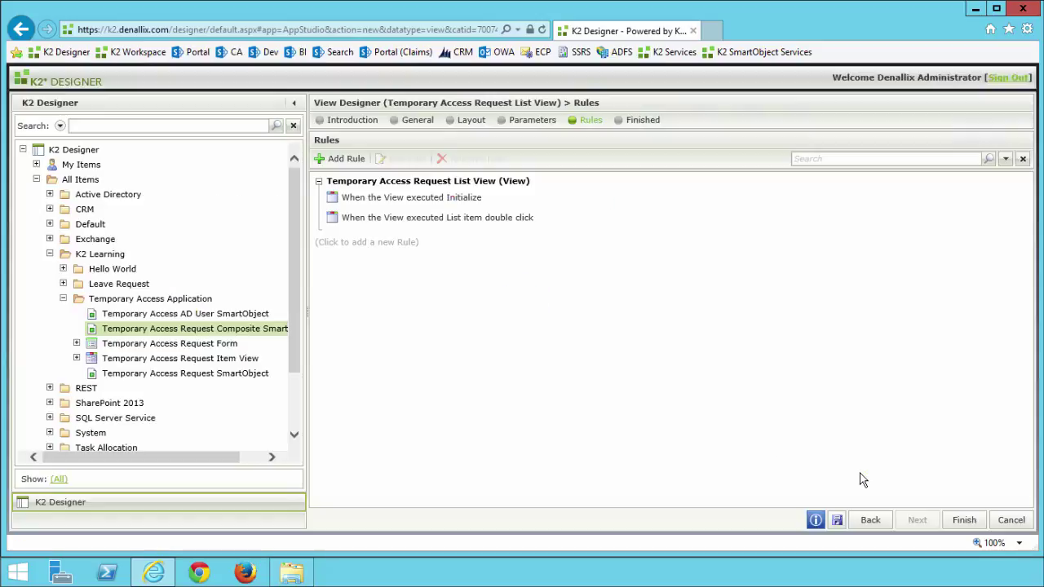
left_click(961, 520)
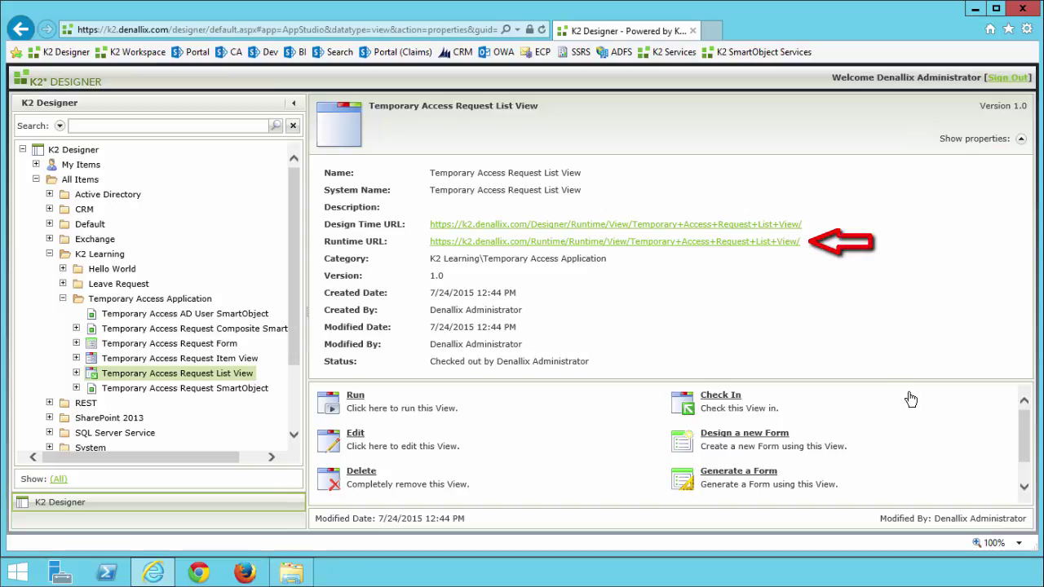
Run the list View from its runtime URL and examine the workflow view flow of the Fourth Test request.
left_click(725, 242)
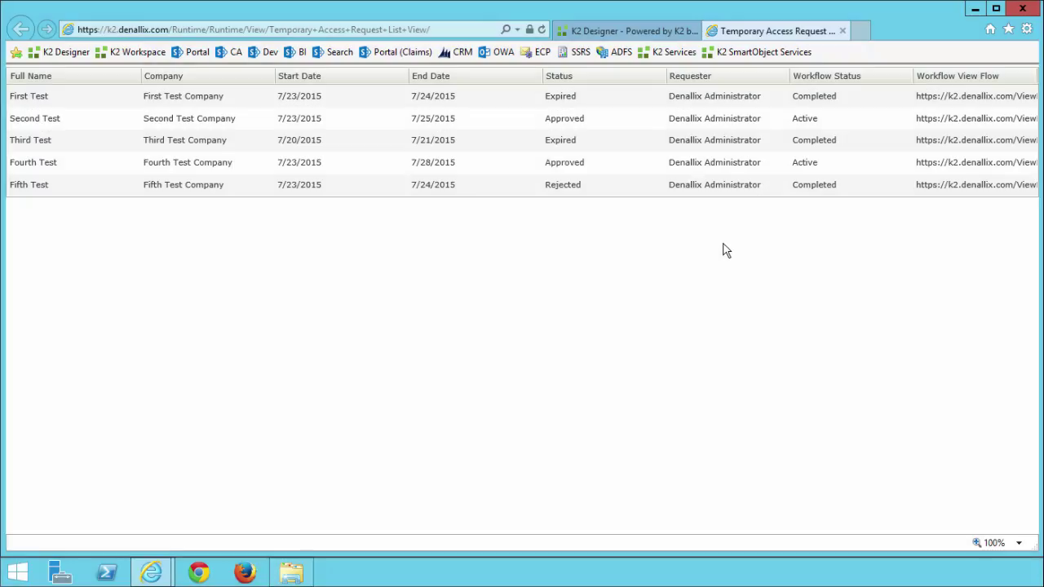
left_click(453, 163)
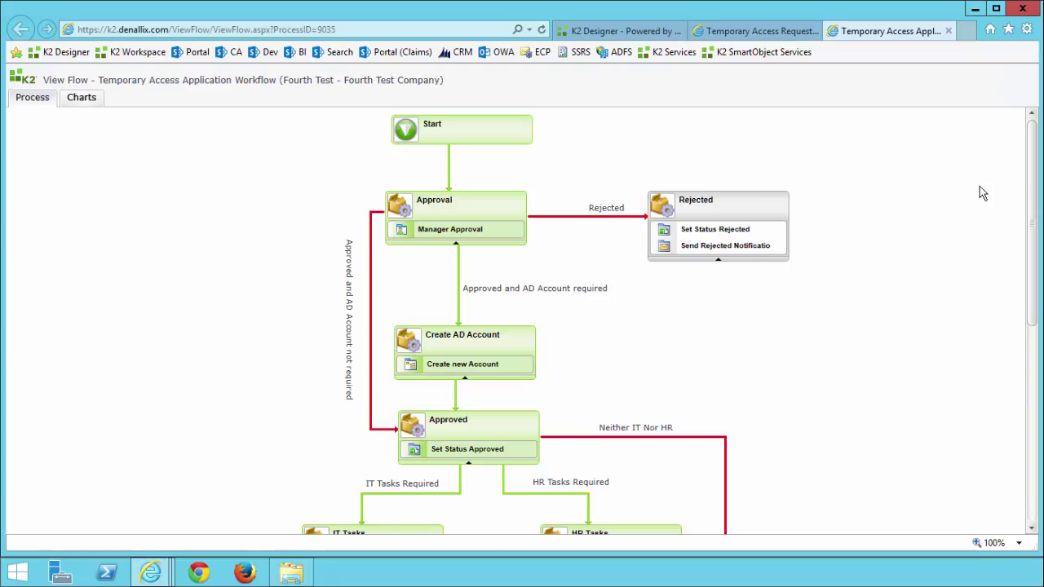
left_click_drag(1030, 196, 1031, 389)
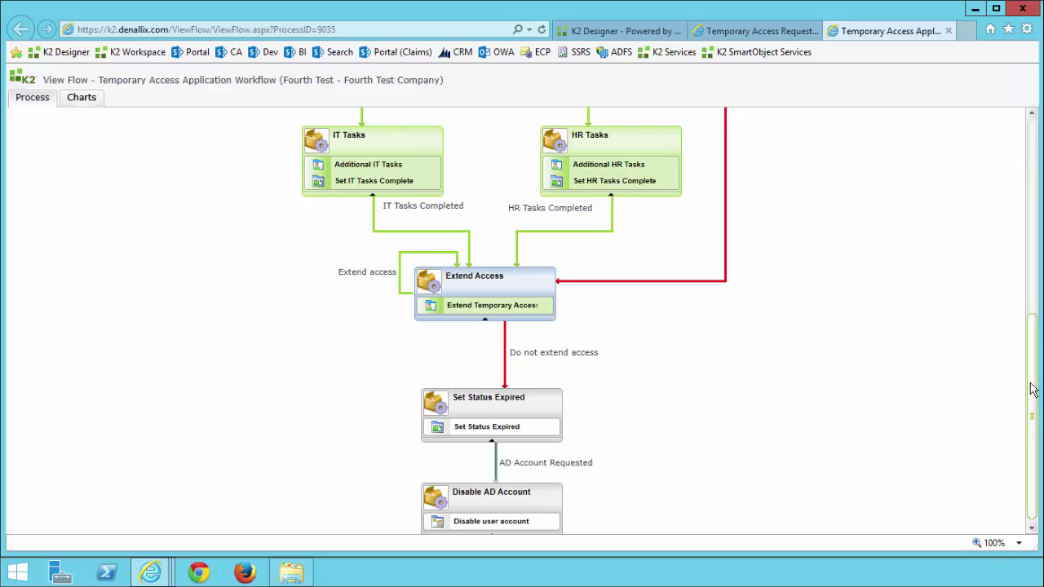
Return to K2 Designer, check out the Temporary Access Request Form and open it for editing.
left_click(633, 33)
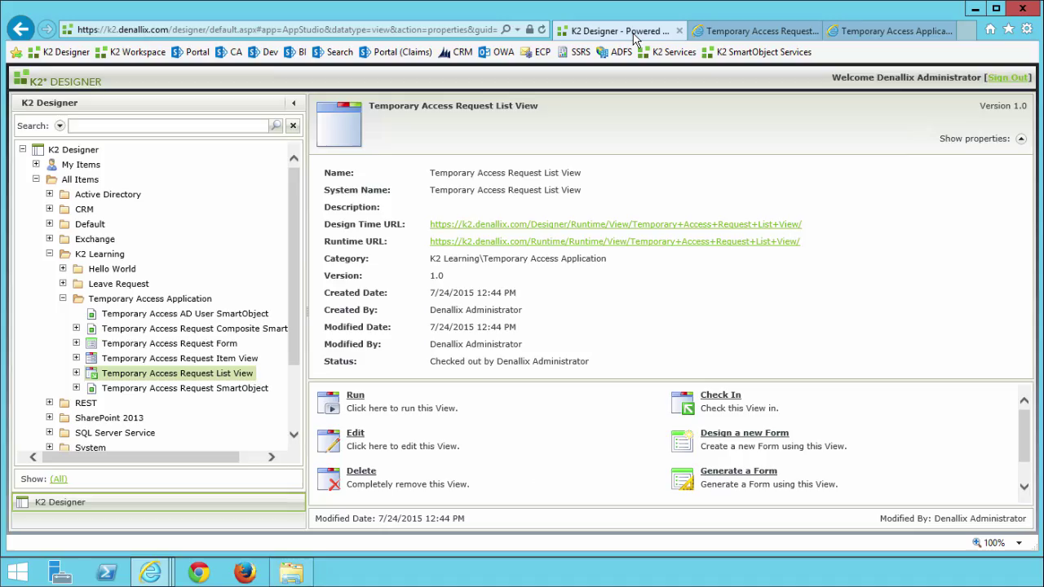
left_click(224, 349)
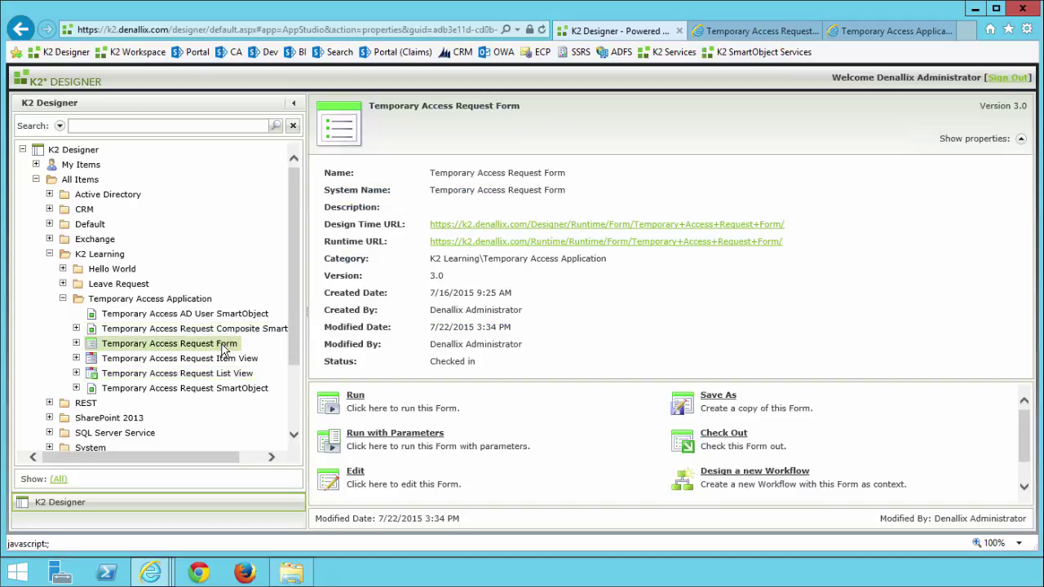
right_click(225, 349)
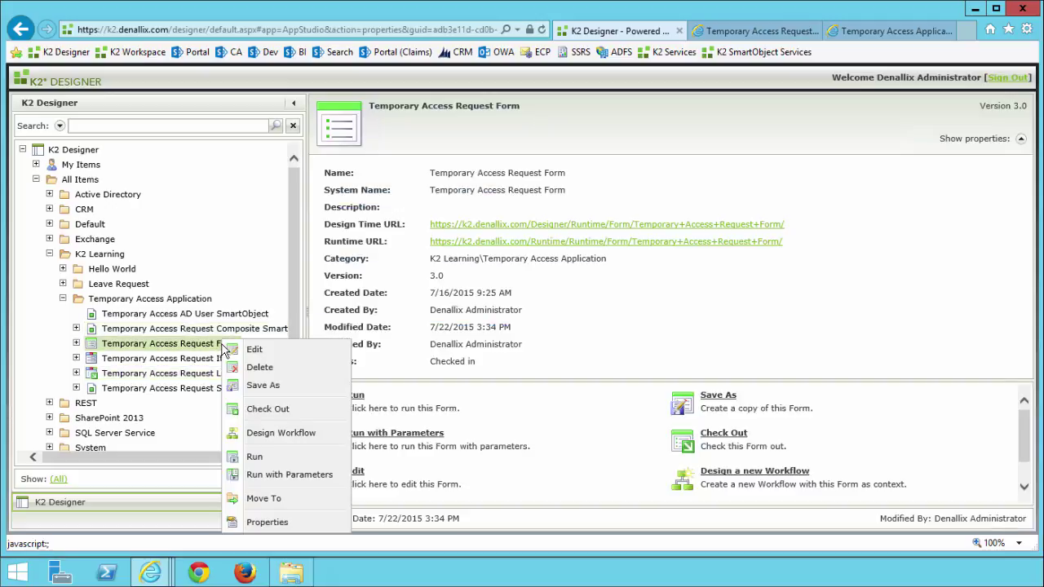
left_click(261, 410)
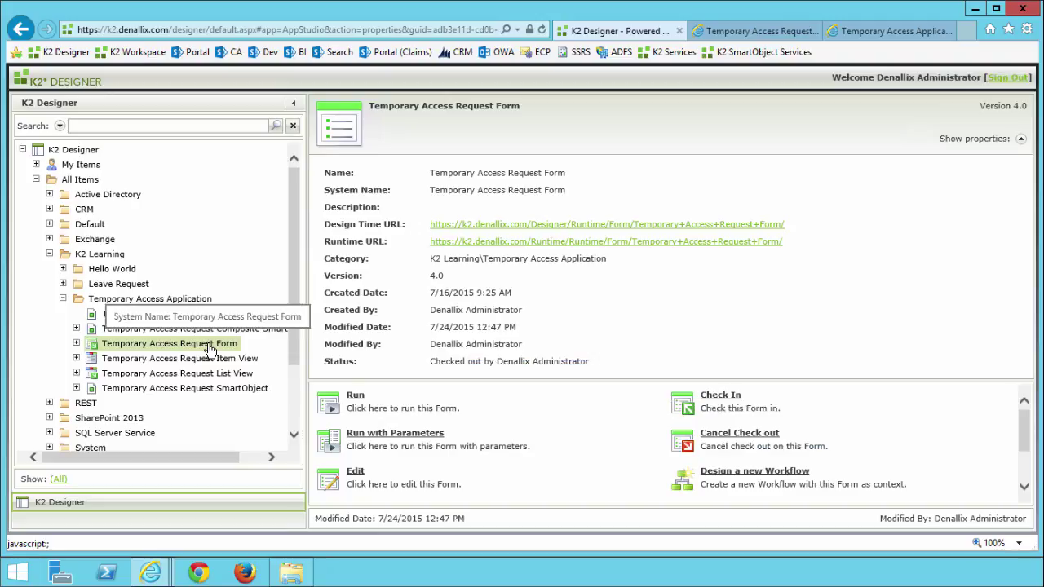
right_click(210, 349)
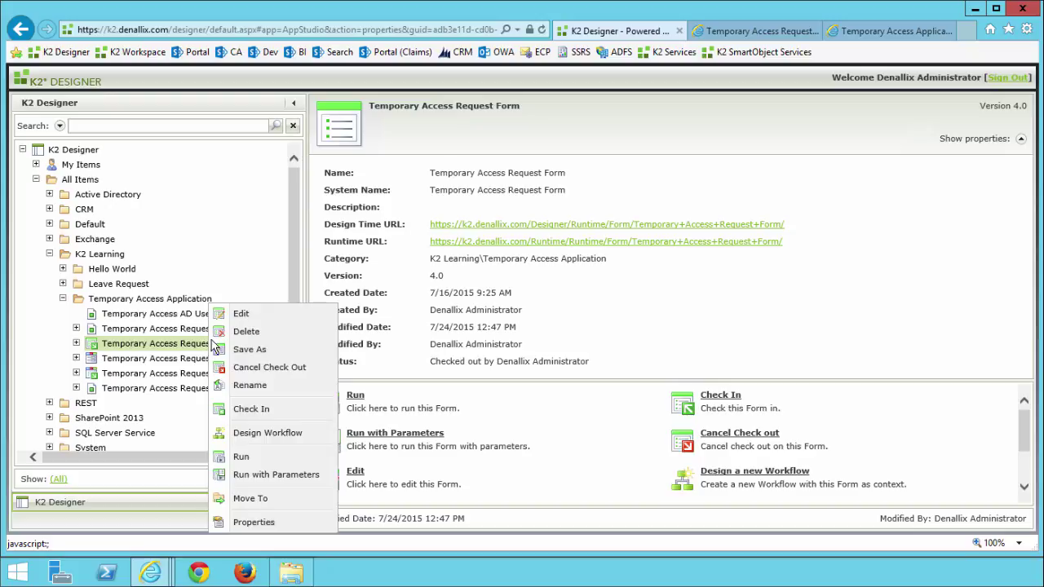
left_click(246, 320)
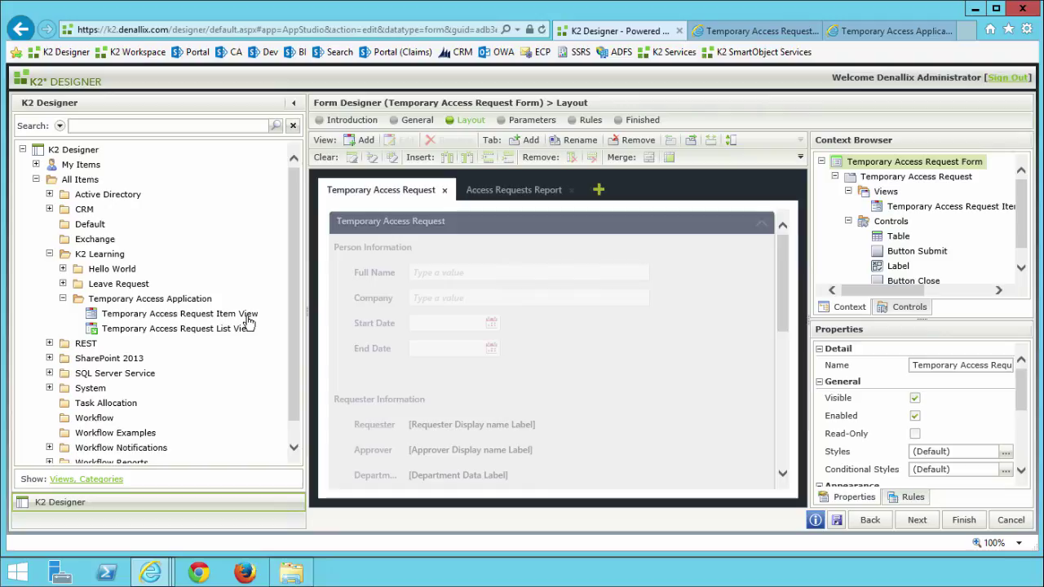
Place the Temporary Access Request List View on the form's Access Requests Report tab and finish the form.
left_click(507, 192)
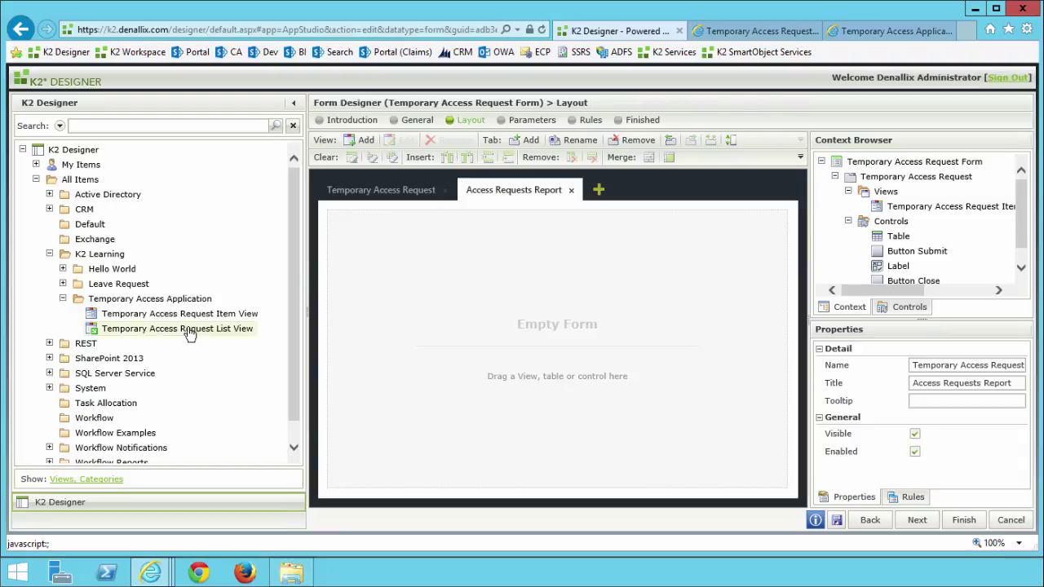
left_click_drag(163, 336, 441, 317)
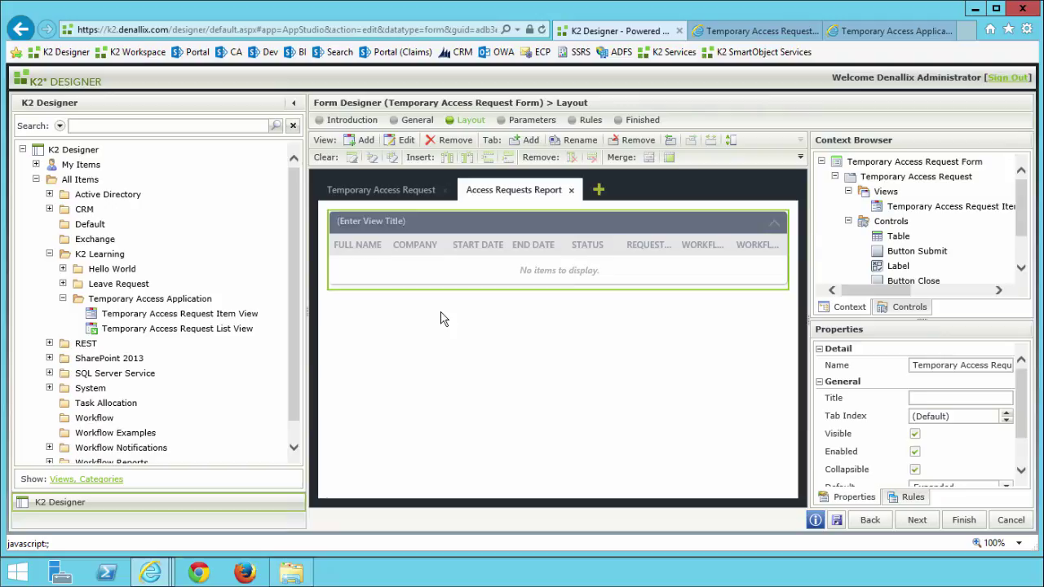
left_click(965, 522)
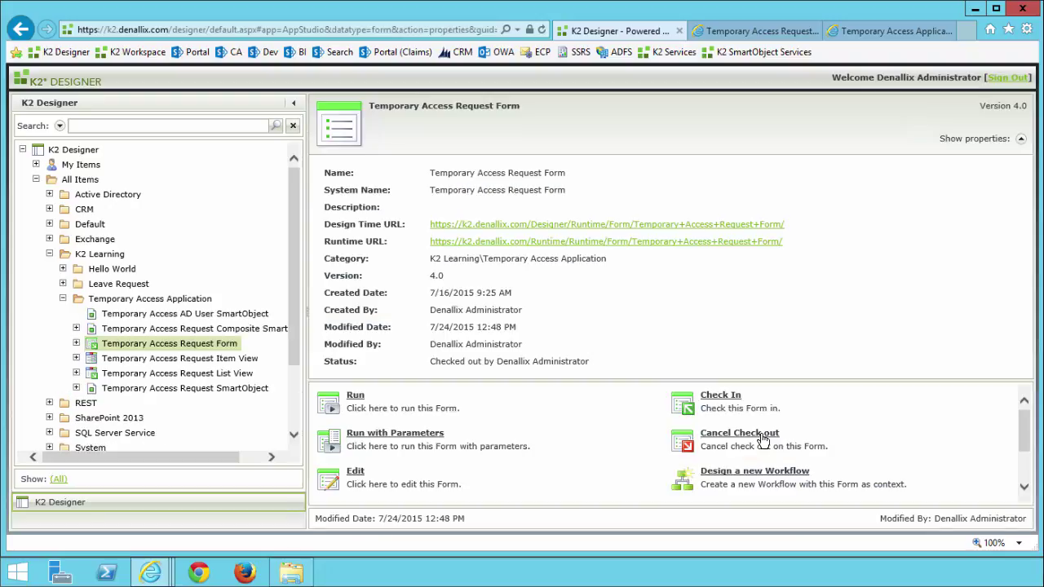
Check in the Temporary Access Request Form together with its checked-out Views.
right_click(223, 347)
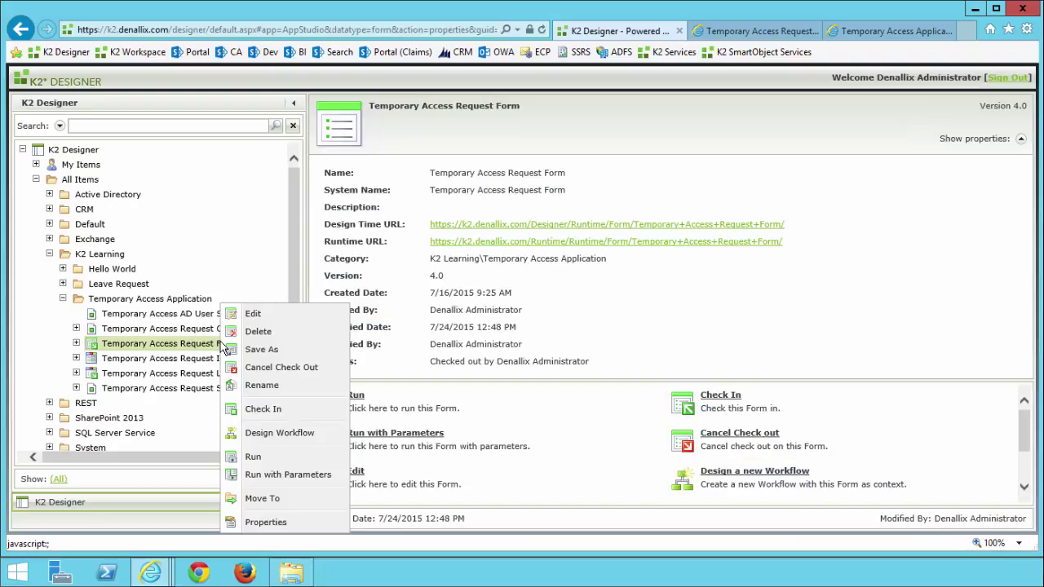
left_click(268, 408)
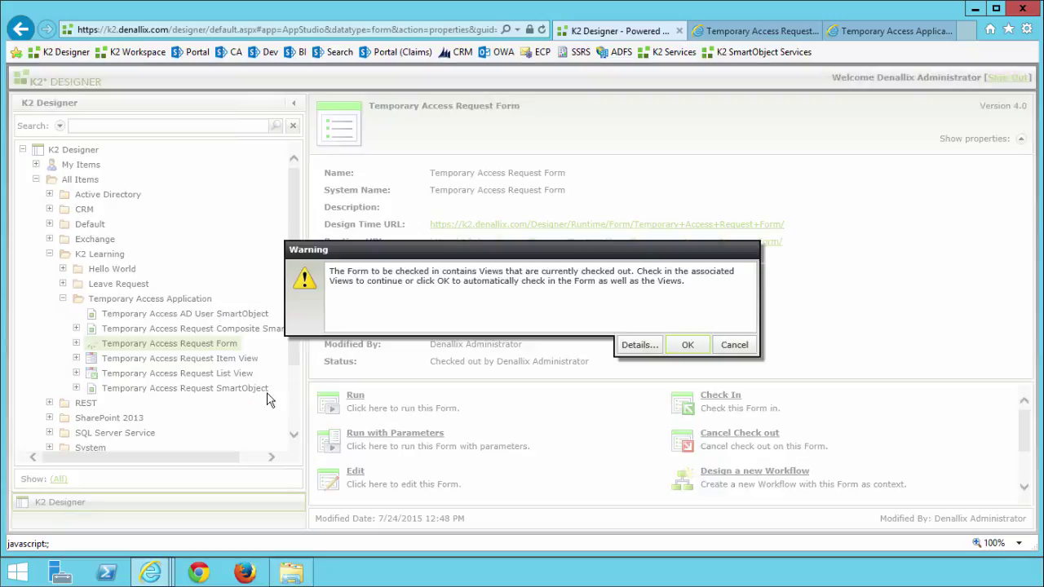
left_click(686, 346)
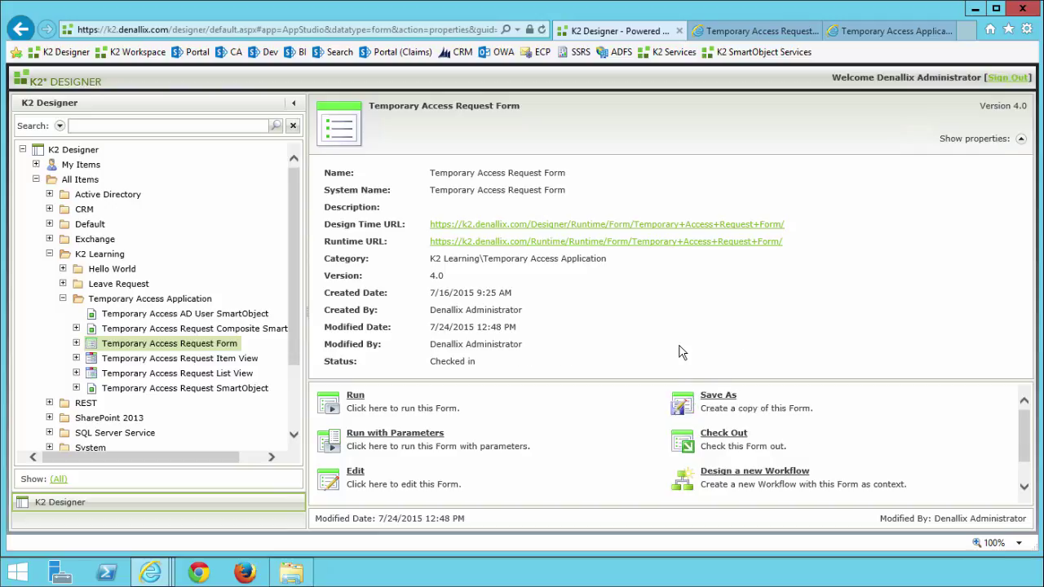
Run the form from its runtime URL, open Access Requests Report, and examine the view flow of the Second Test request.
left_click(676, 241)
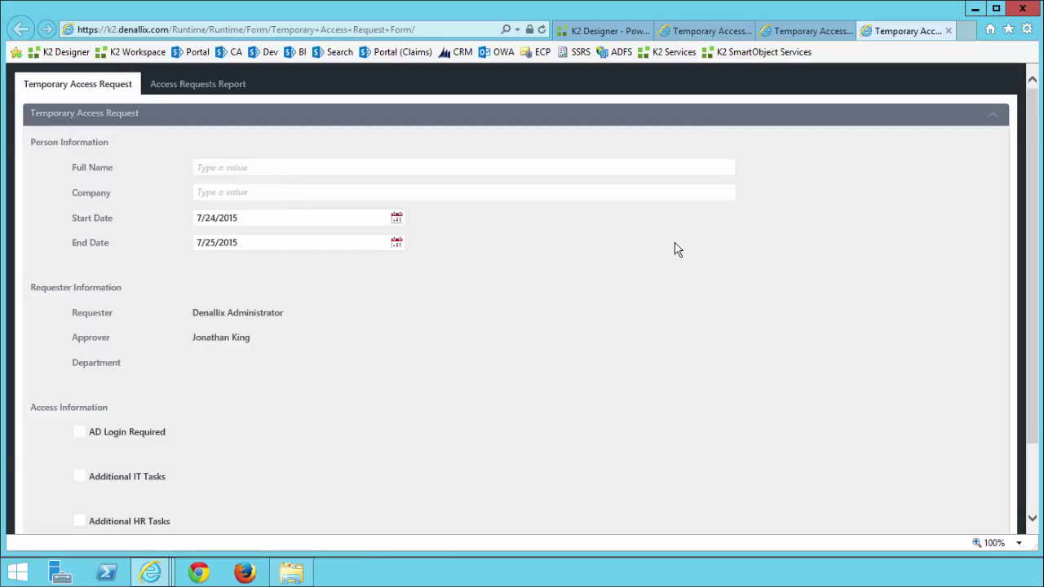
left_click(206, 89)
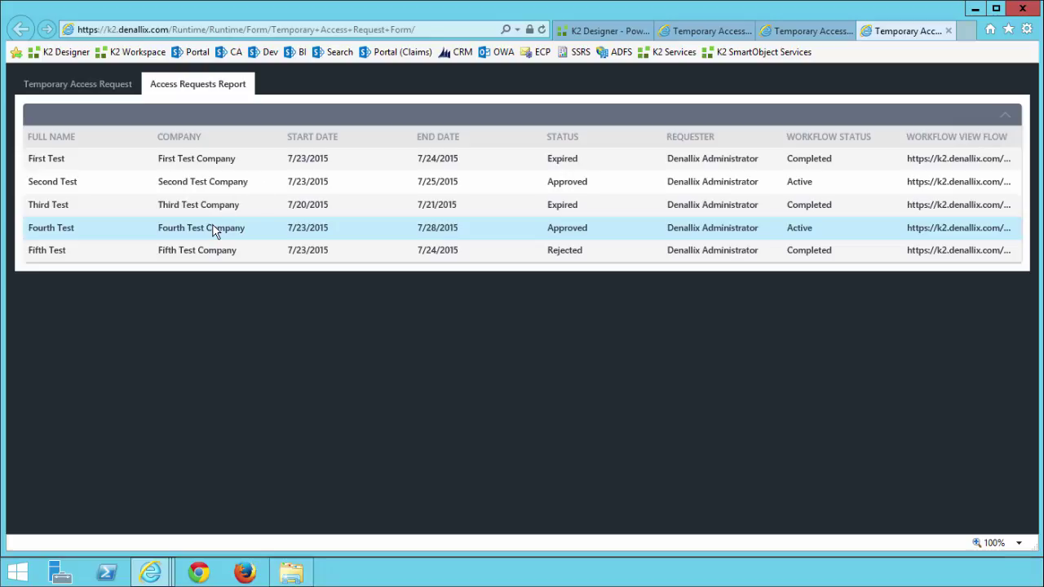
left_click(351, 181)
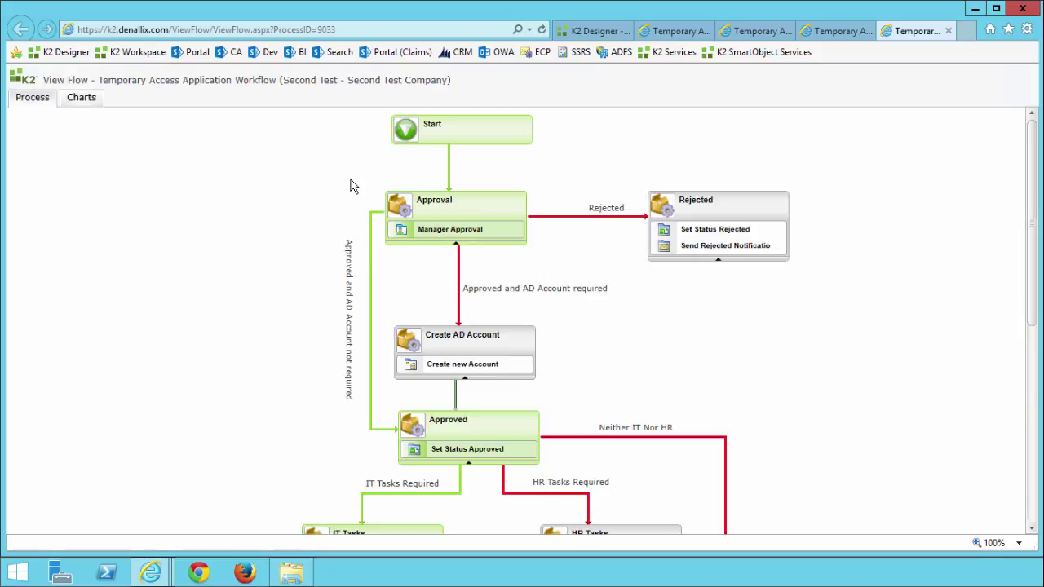
scroll(305, 215, "down", 3)
scroll(305, 215, "down", 5)
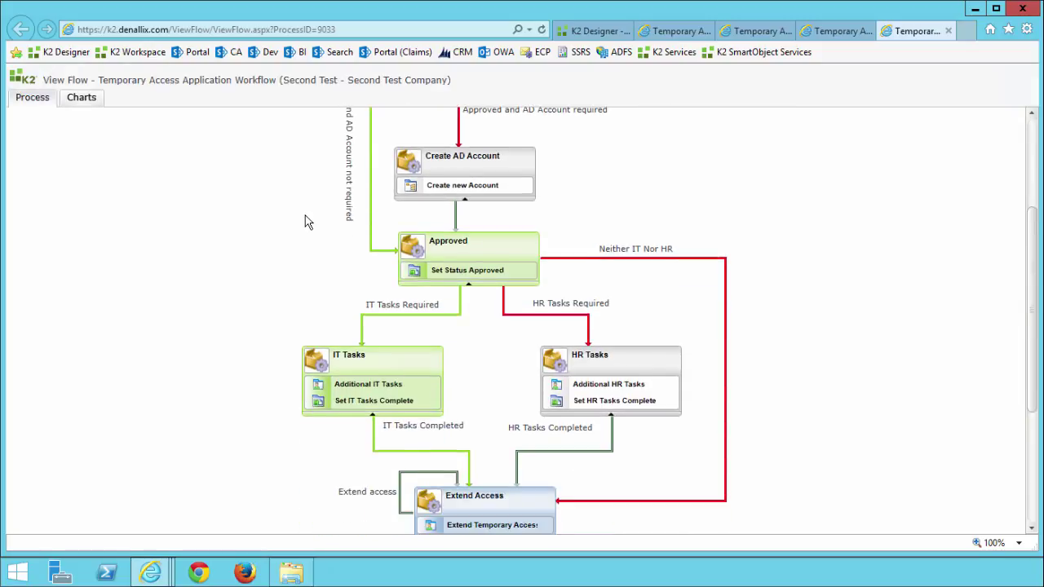